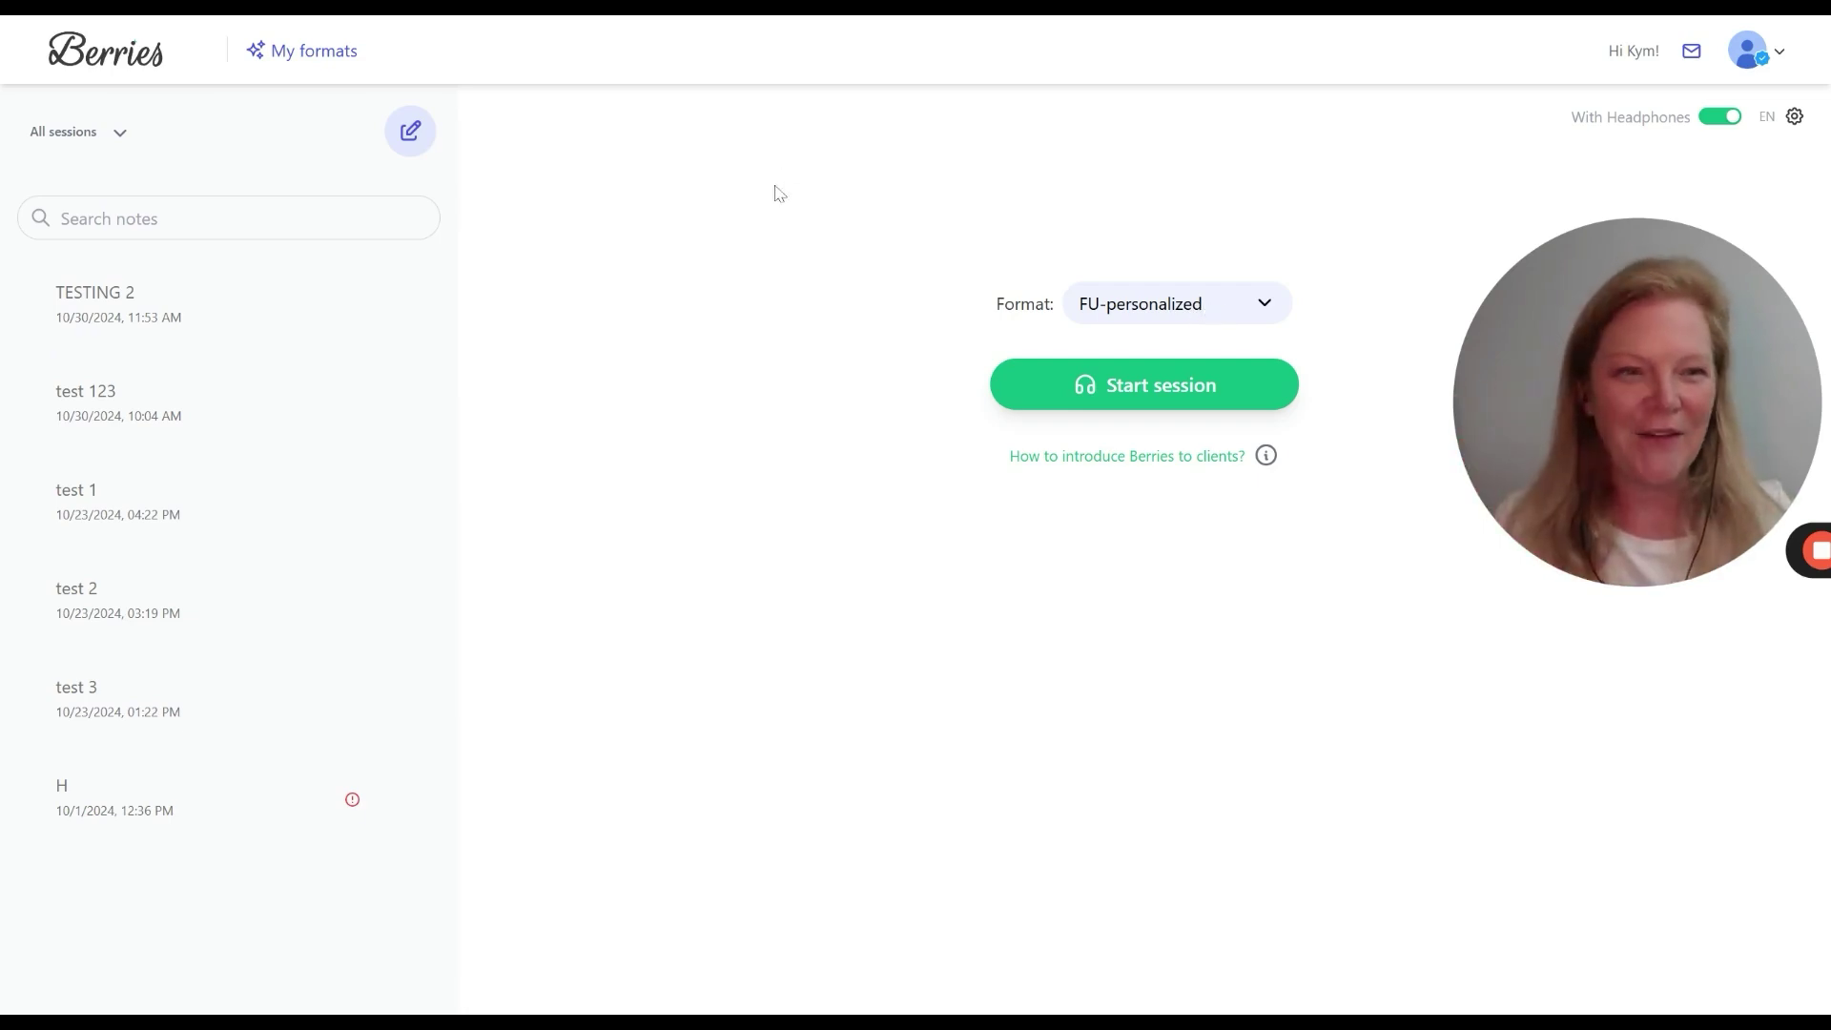
- Create a fifth personalized format titled with the user's name plus an emoji, opening its sample-note editor
left_click(342, 57)
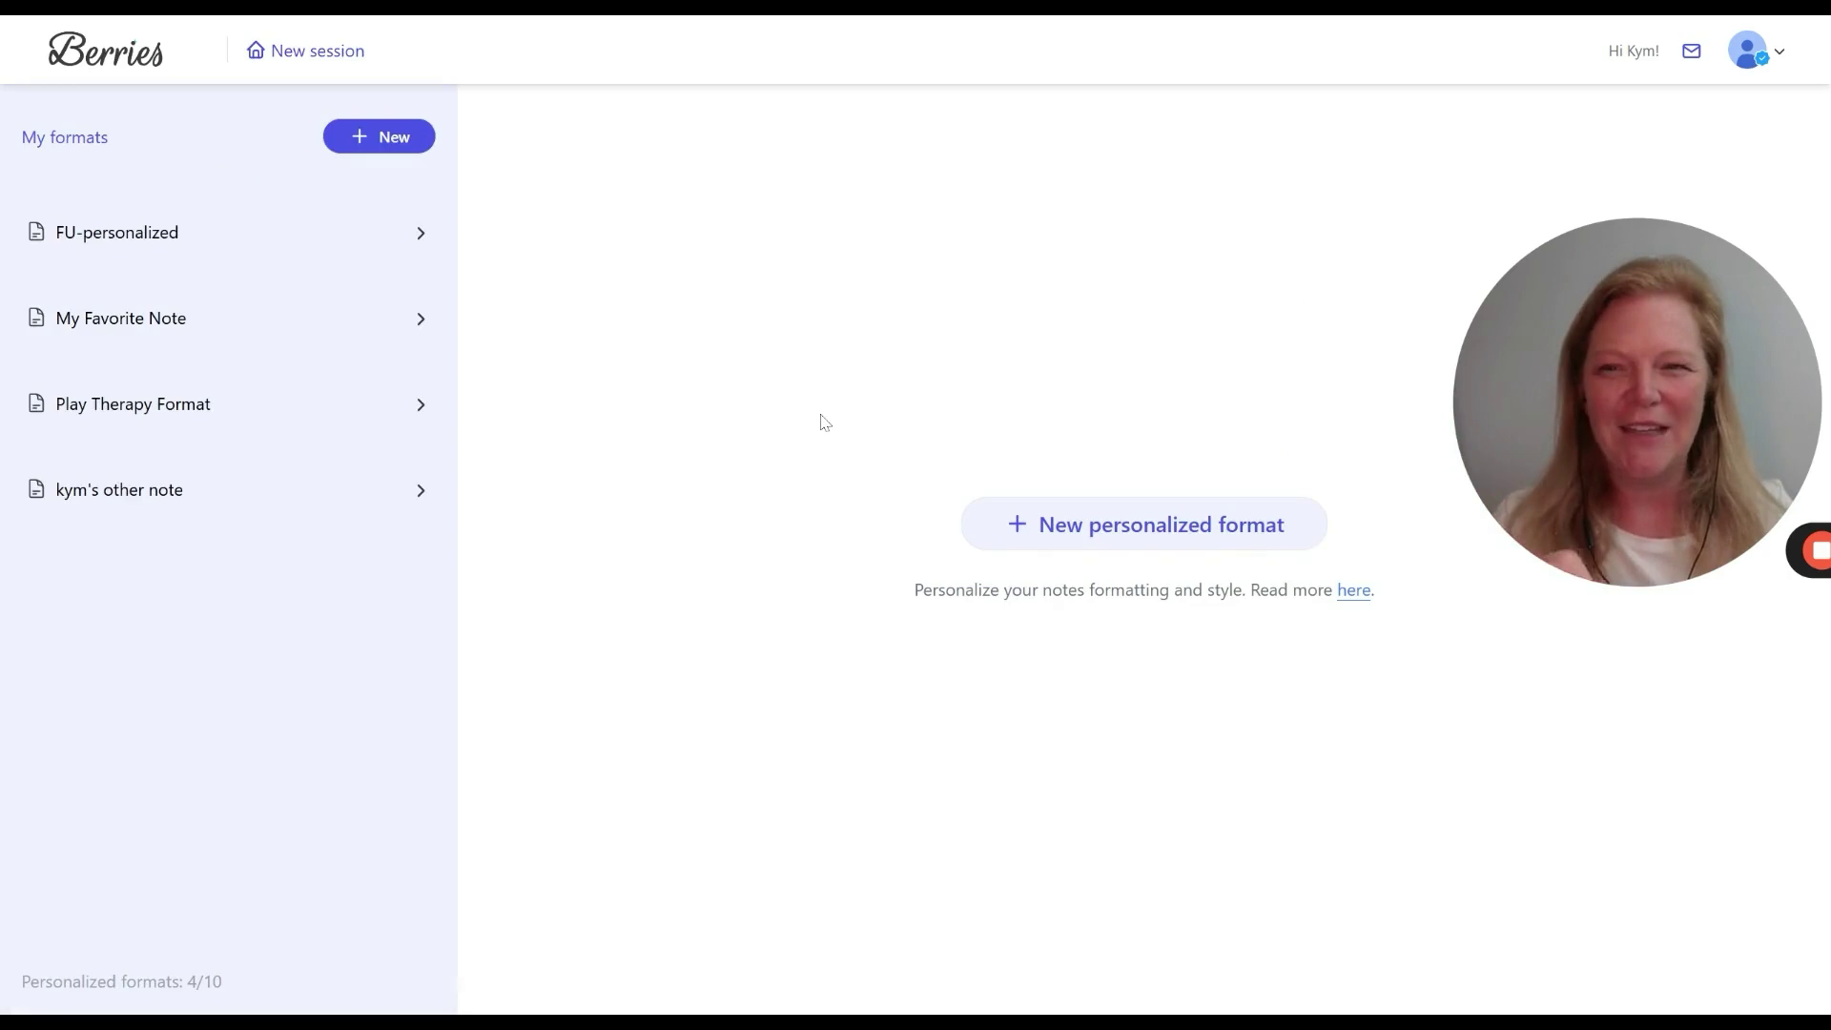
left_click(1041, 532)
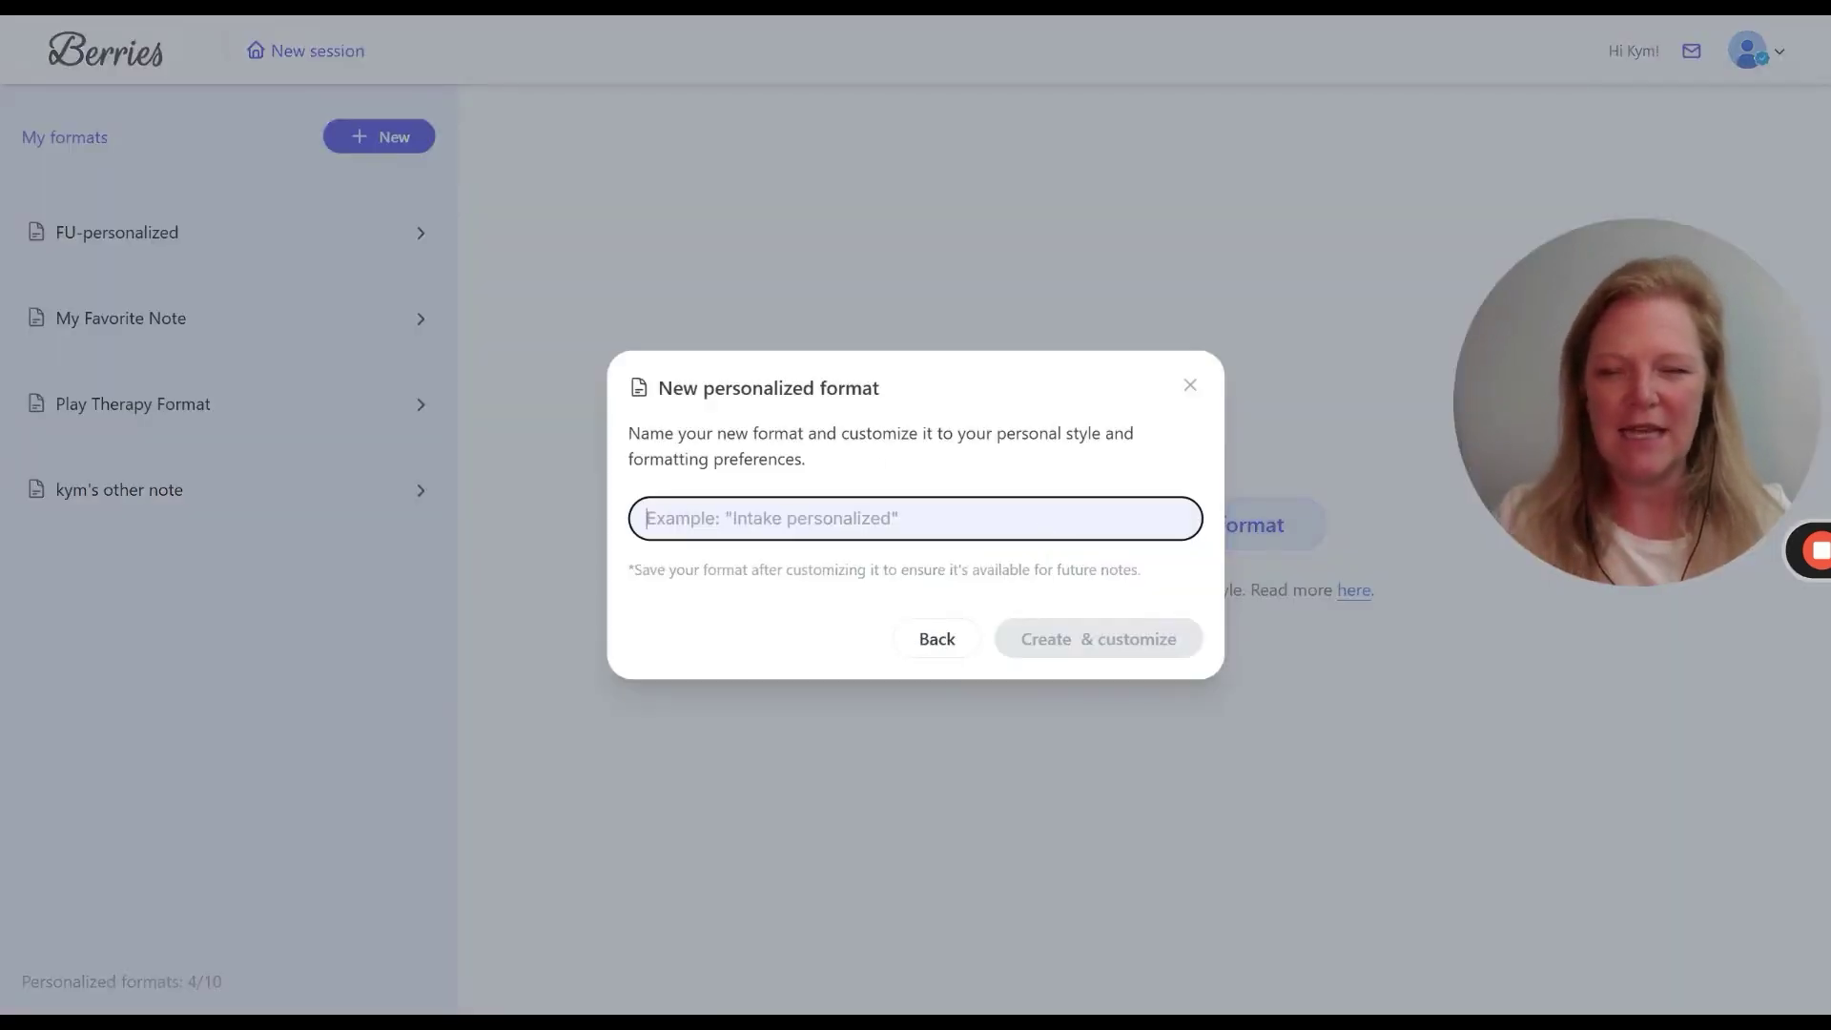
type("Kym T")
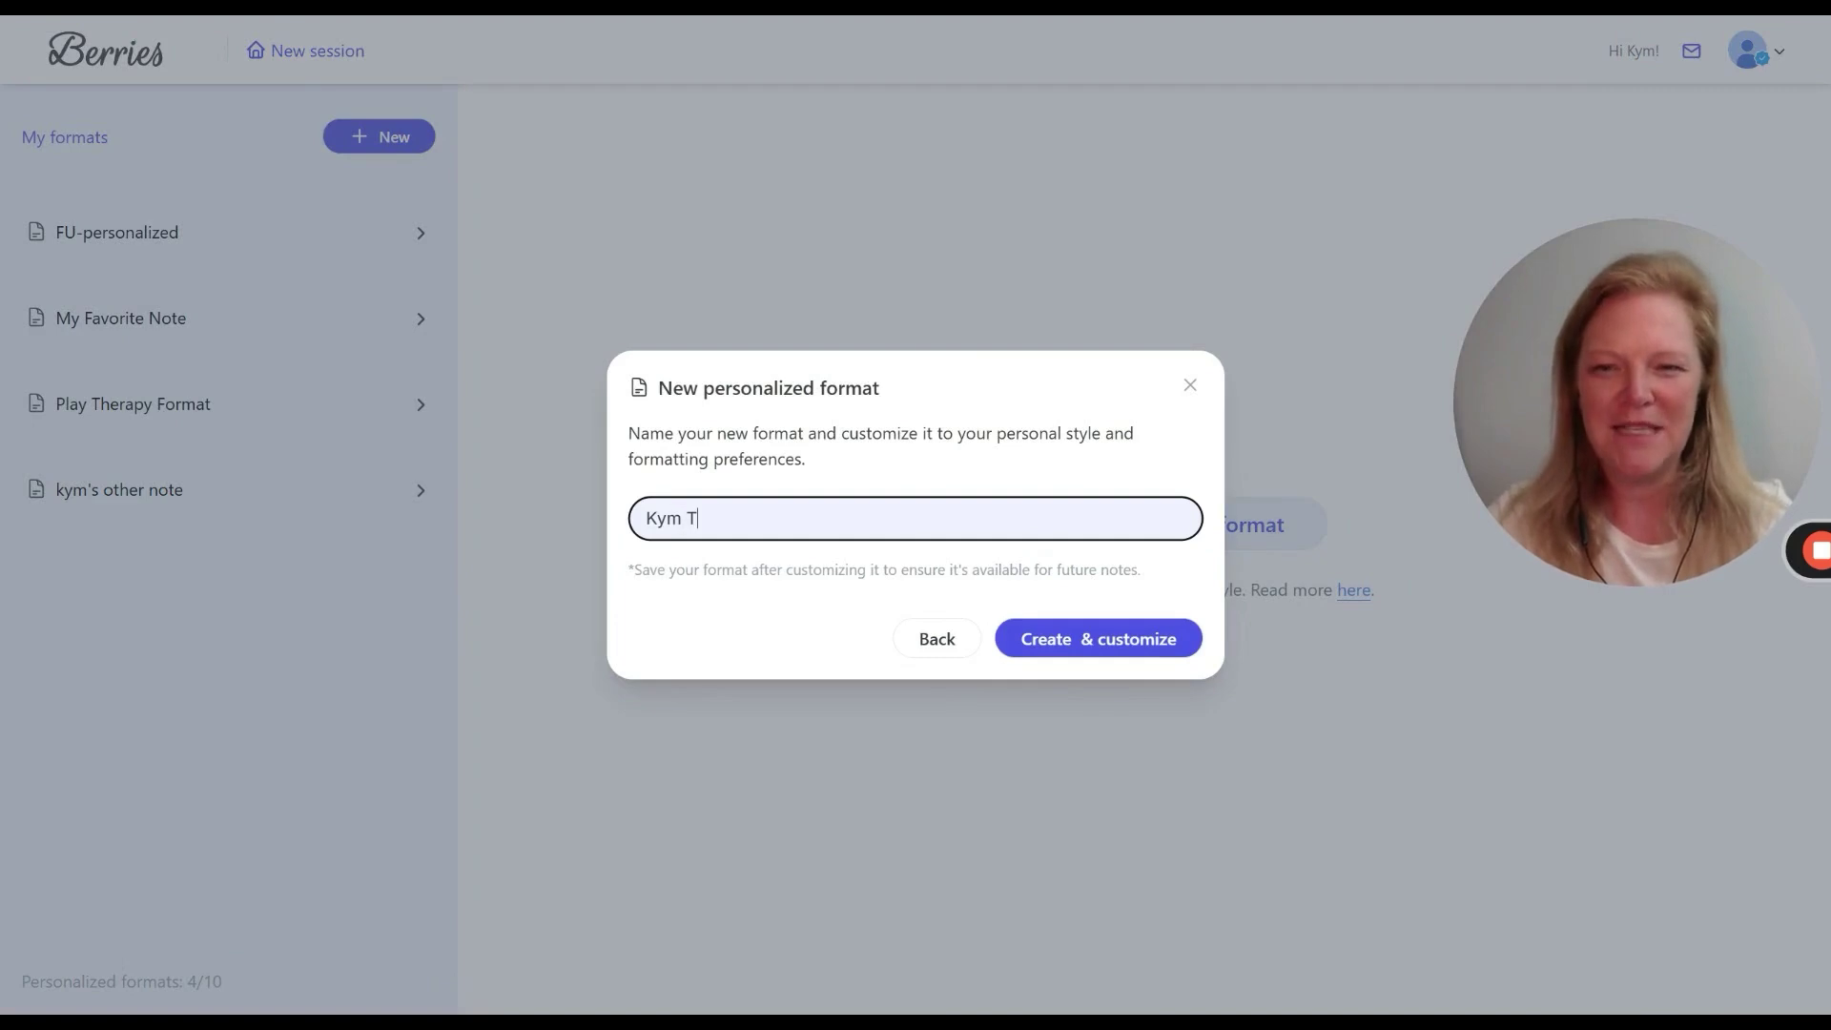
type("olson 🎉")
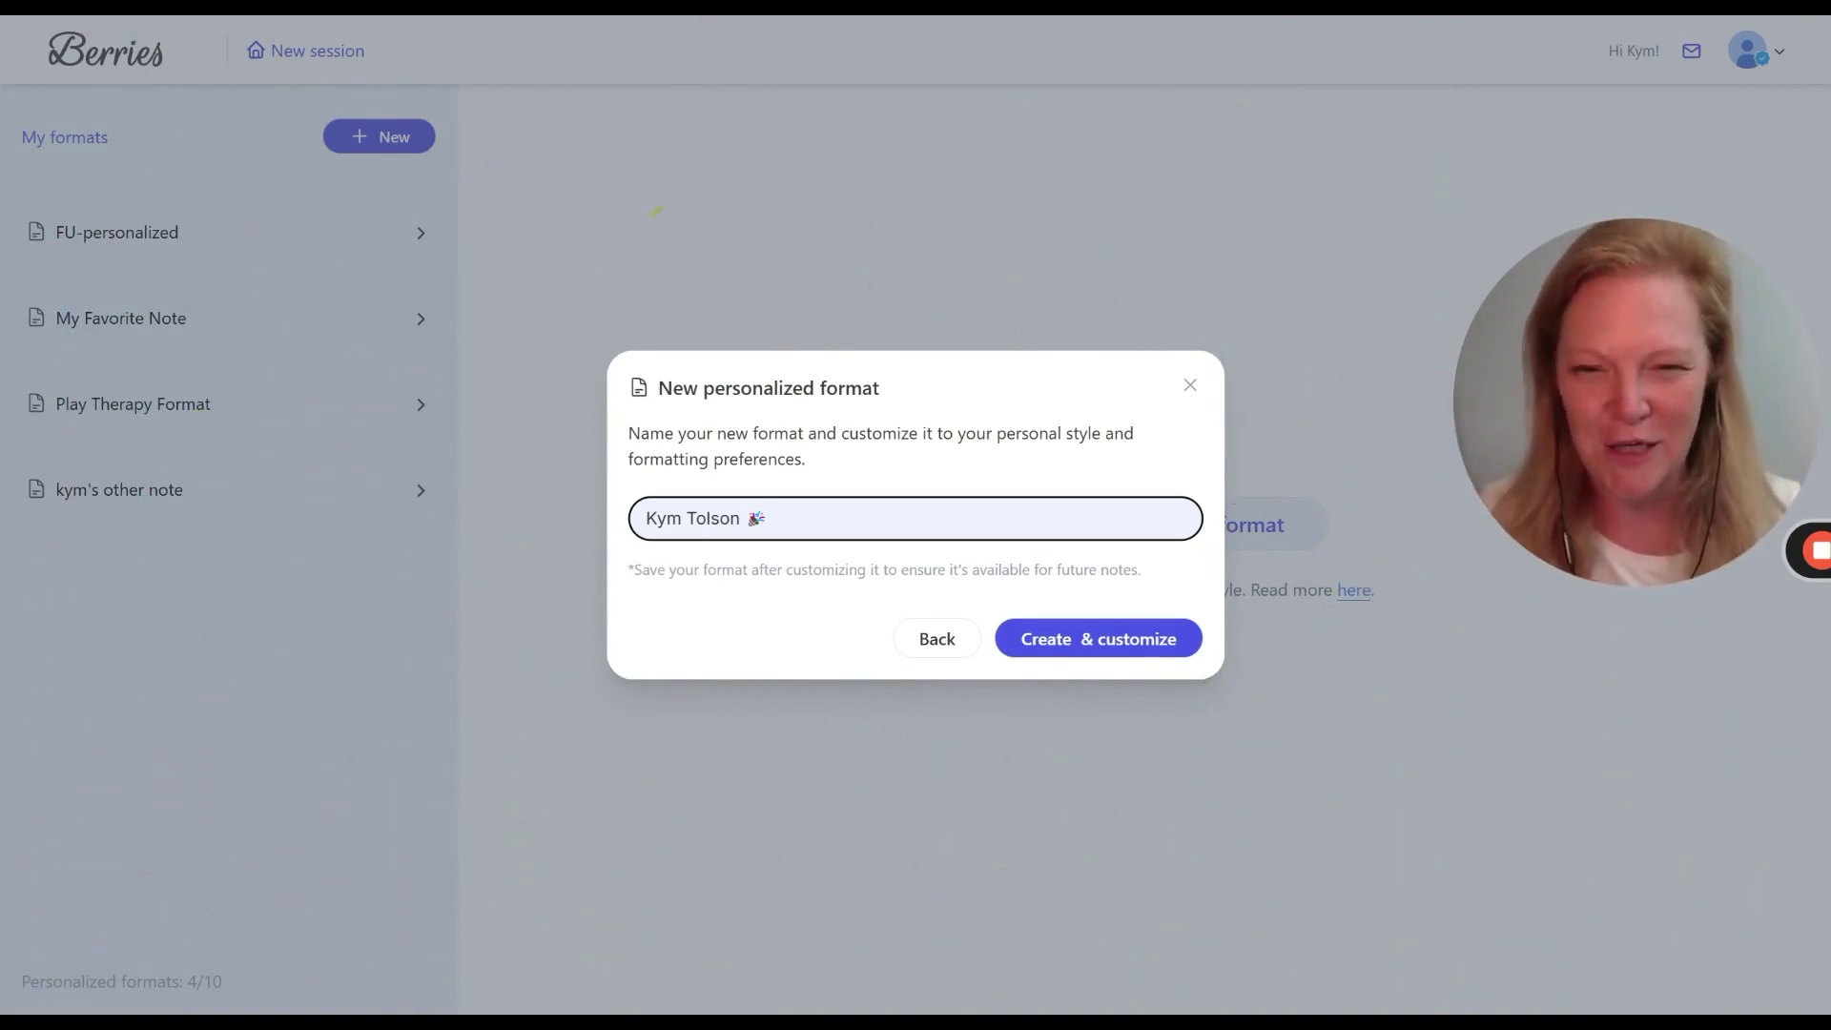
left_click(1053, 645)
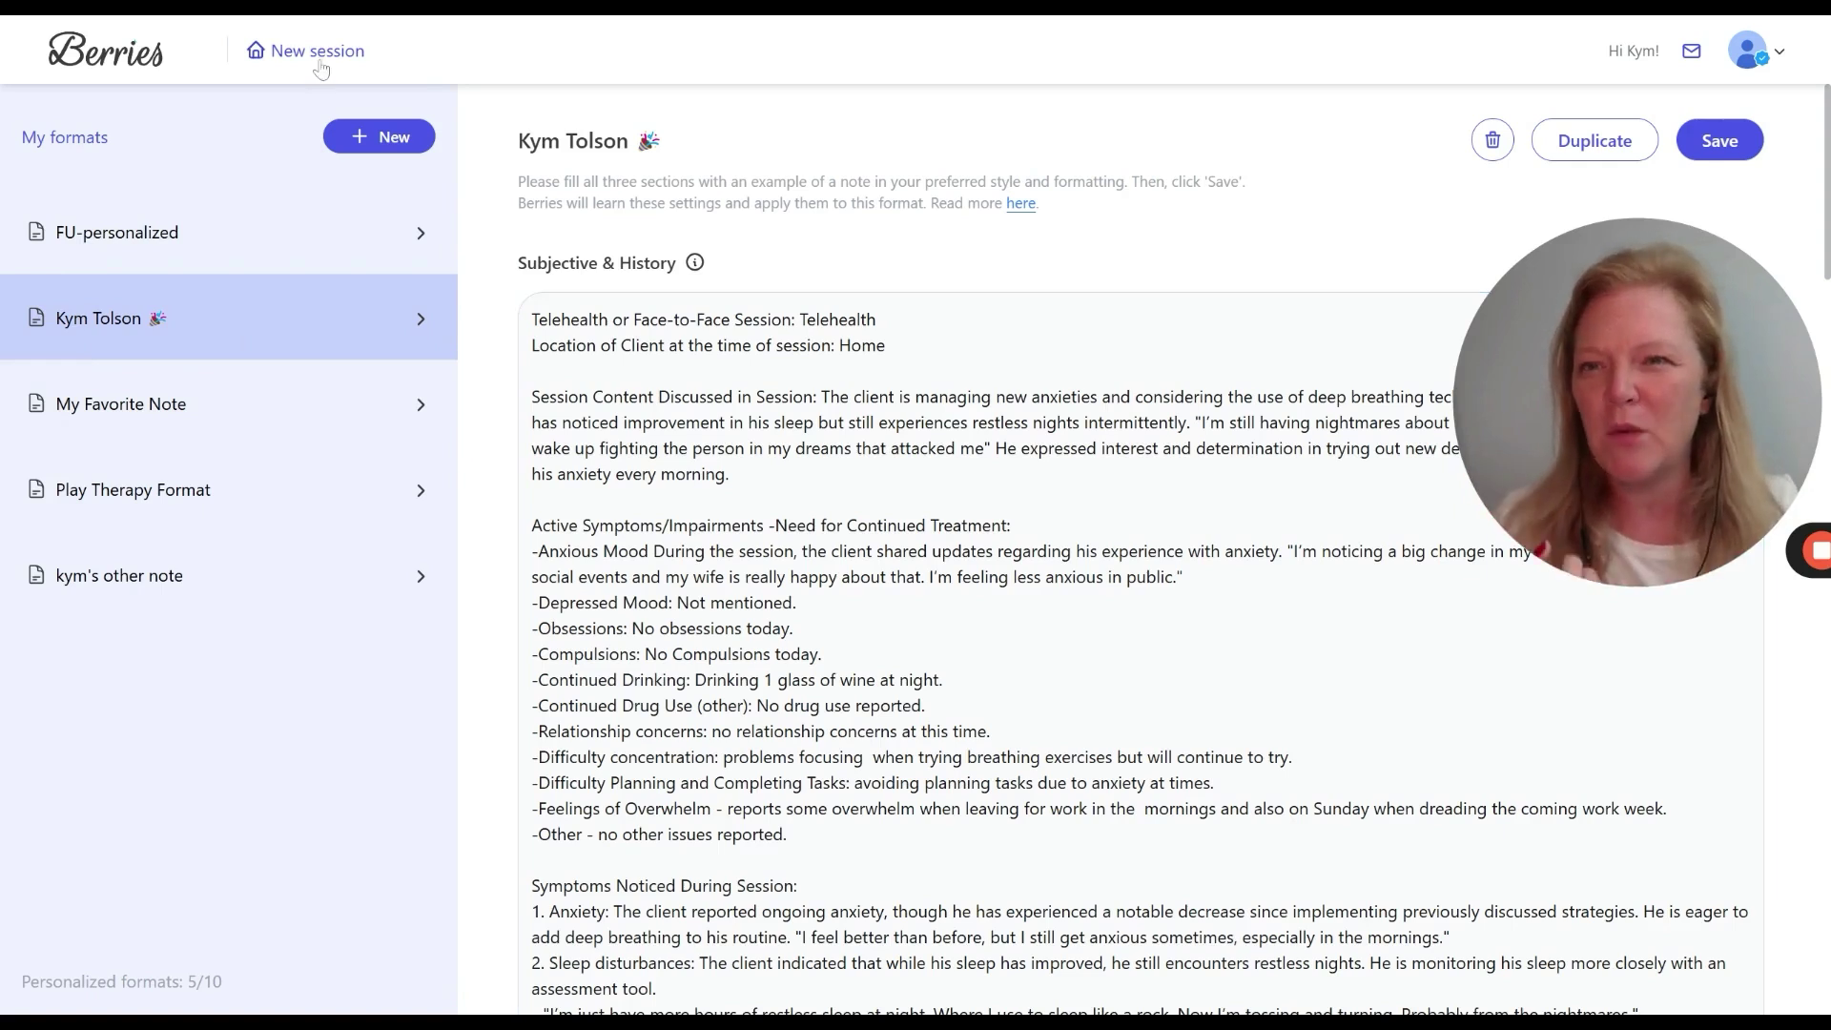
- Open the TESTING 2 session note and switch it from FU-personalized to the new user-named format
left_click(318, 52)
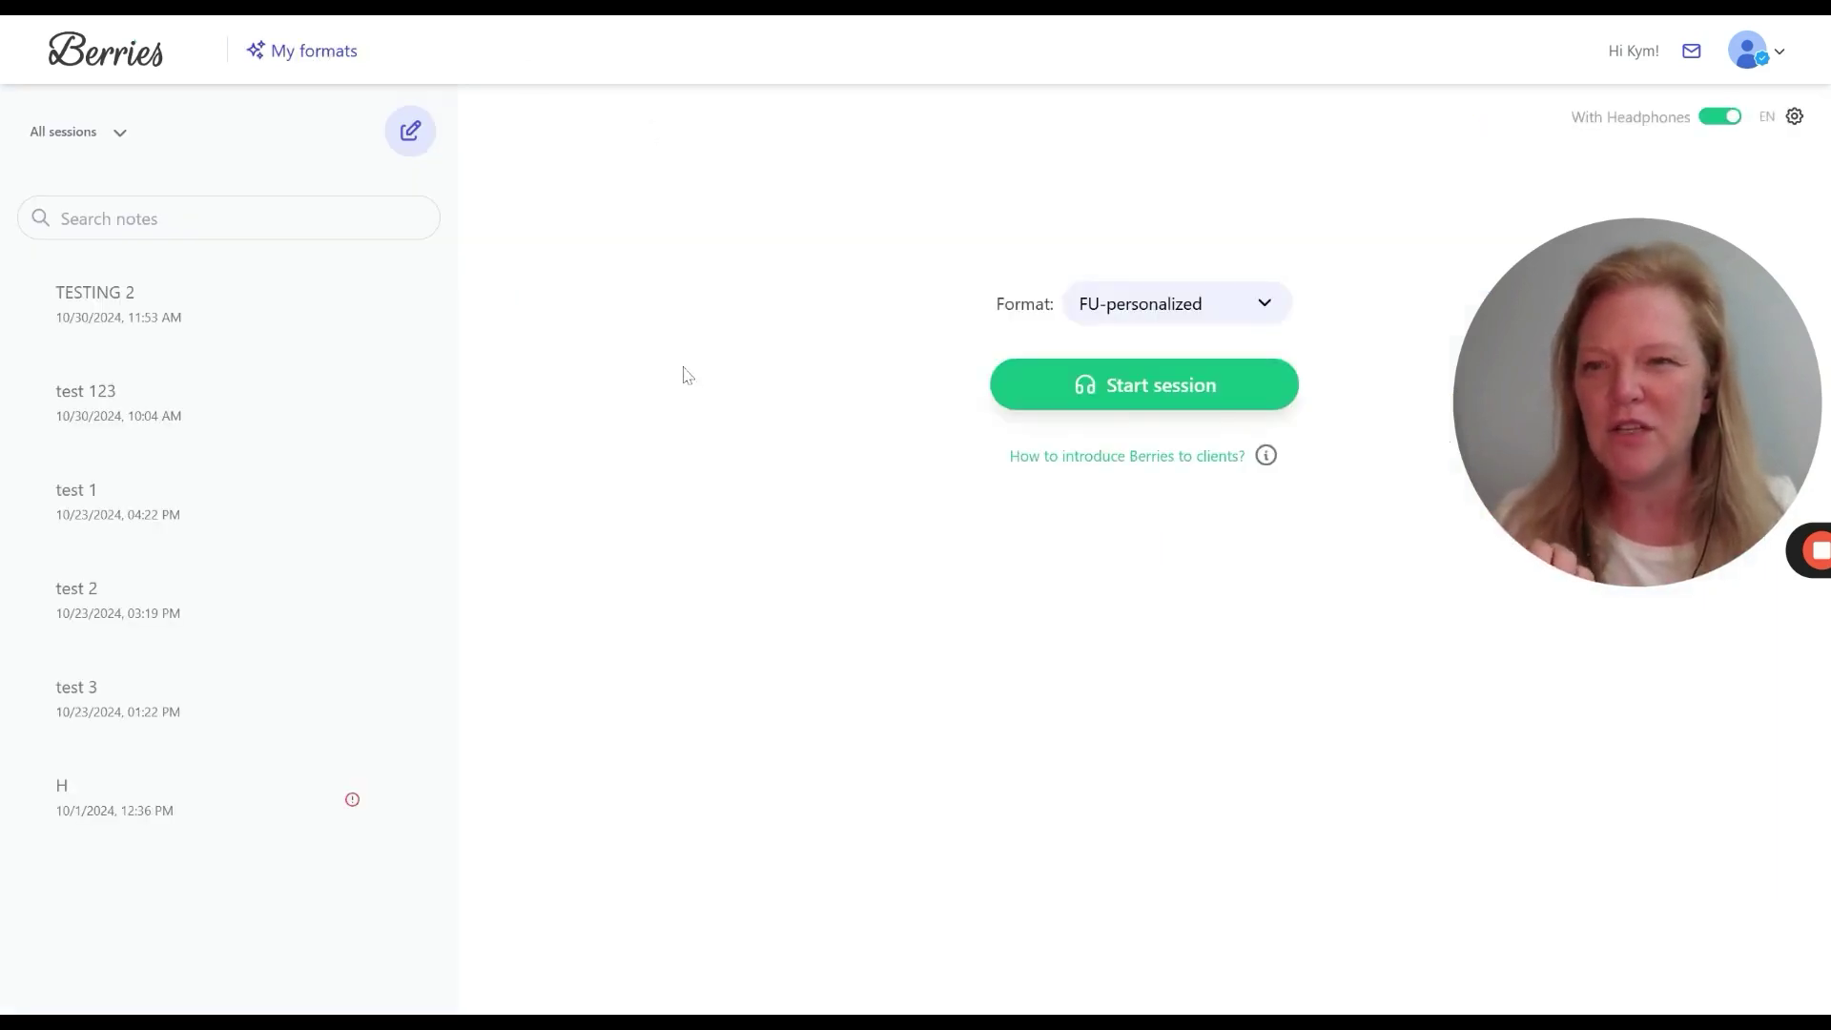
left_click(120, 319)
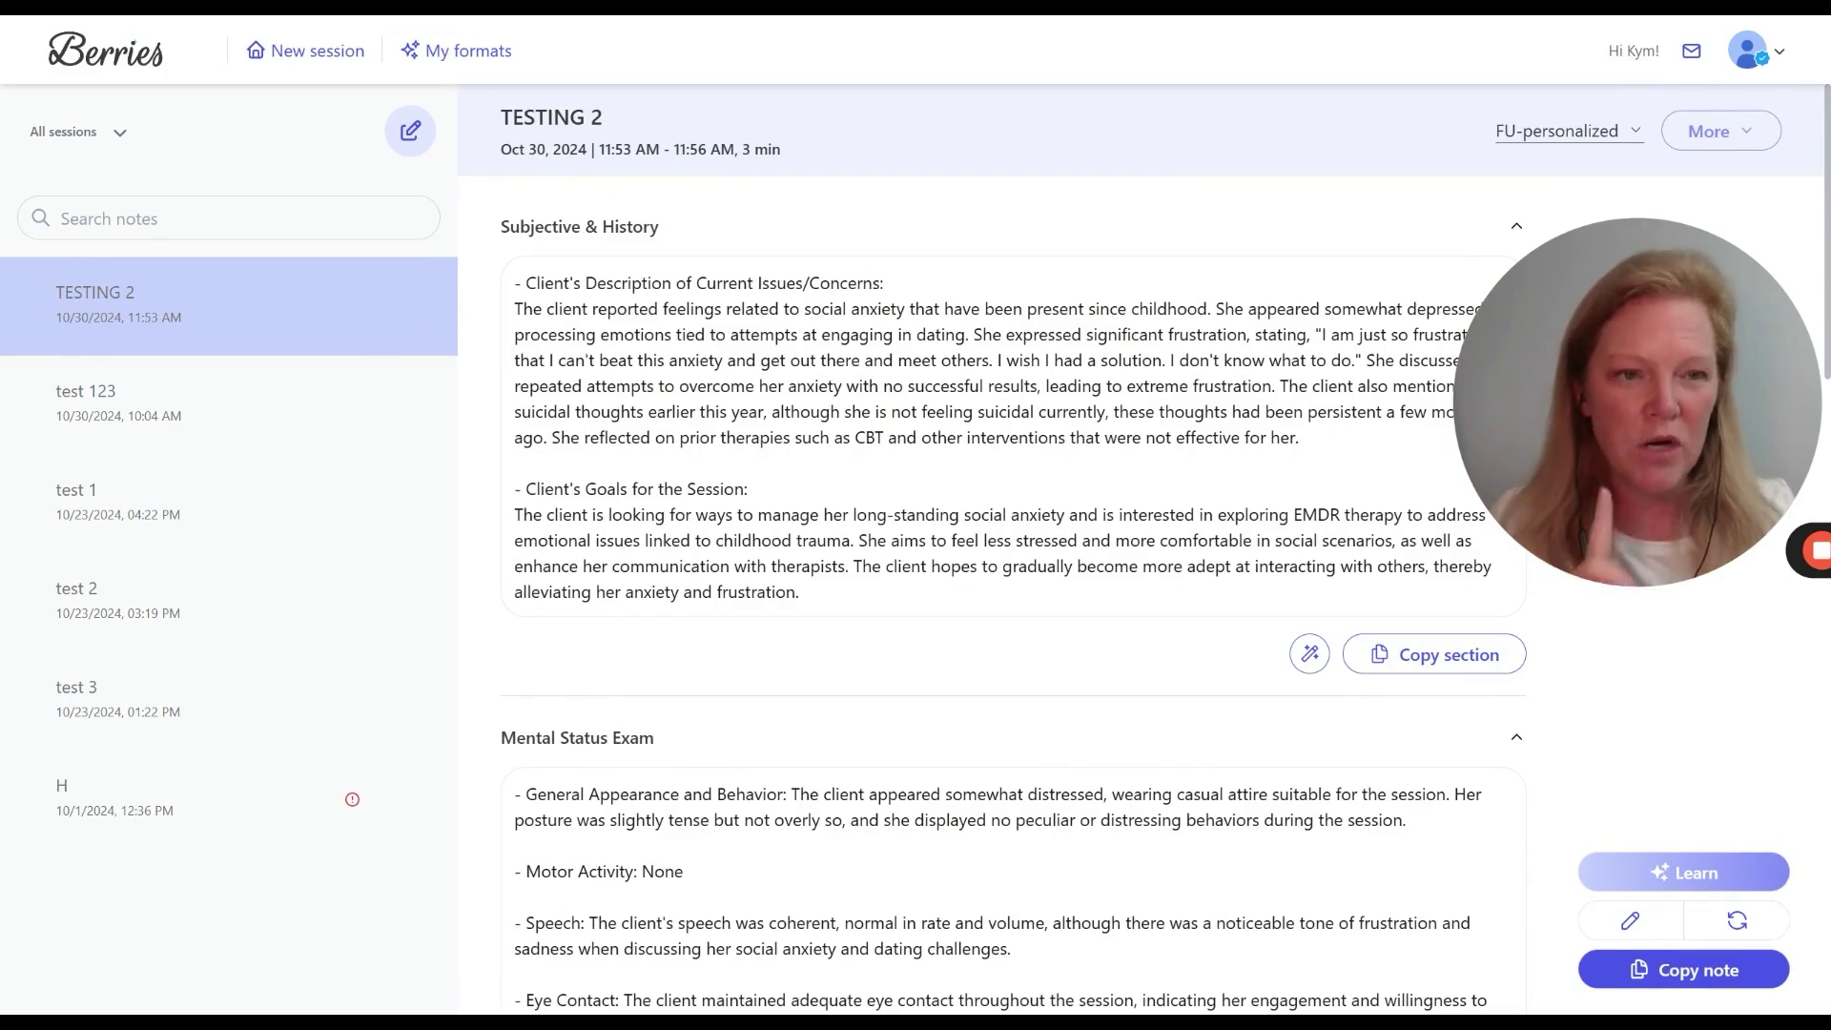
left_click(1558, 139)
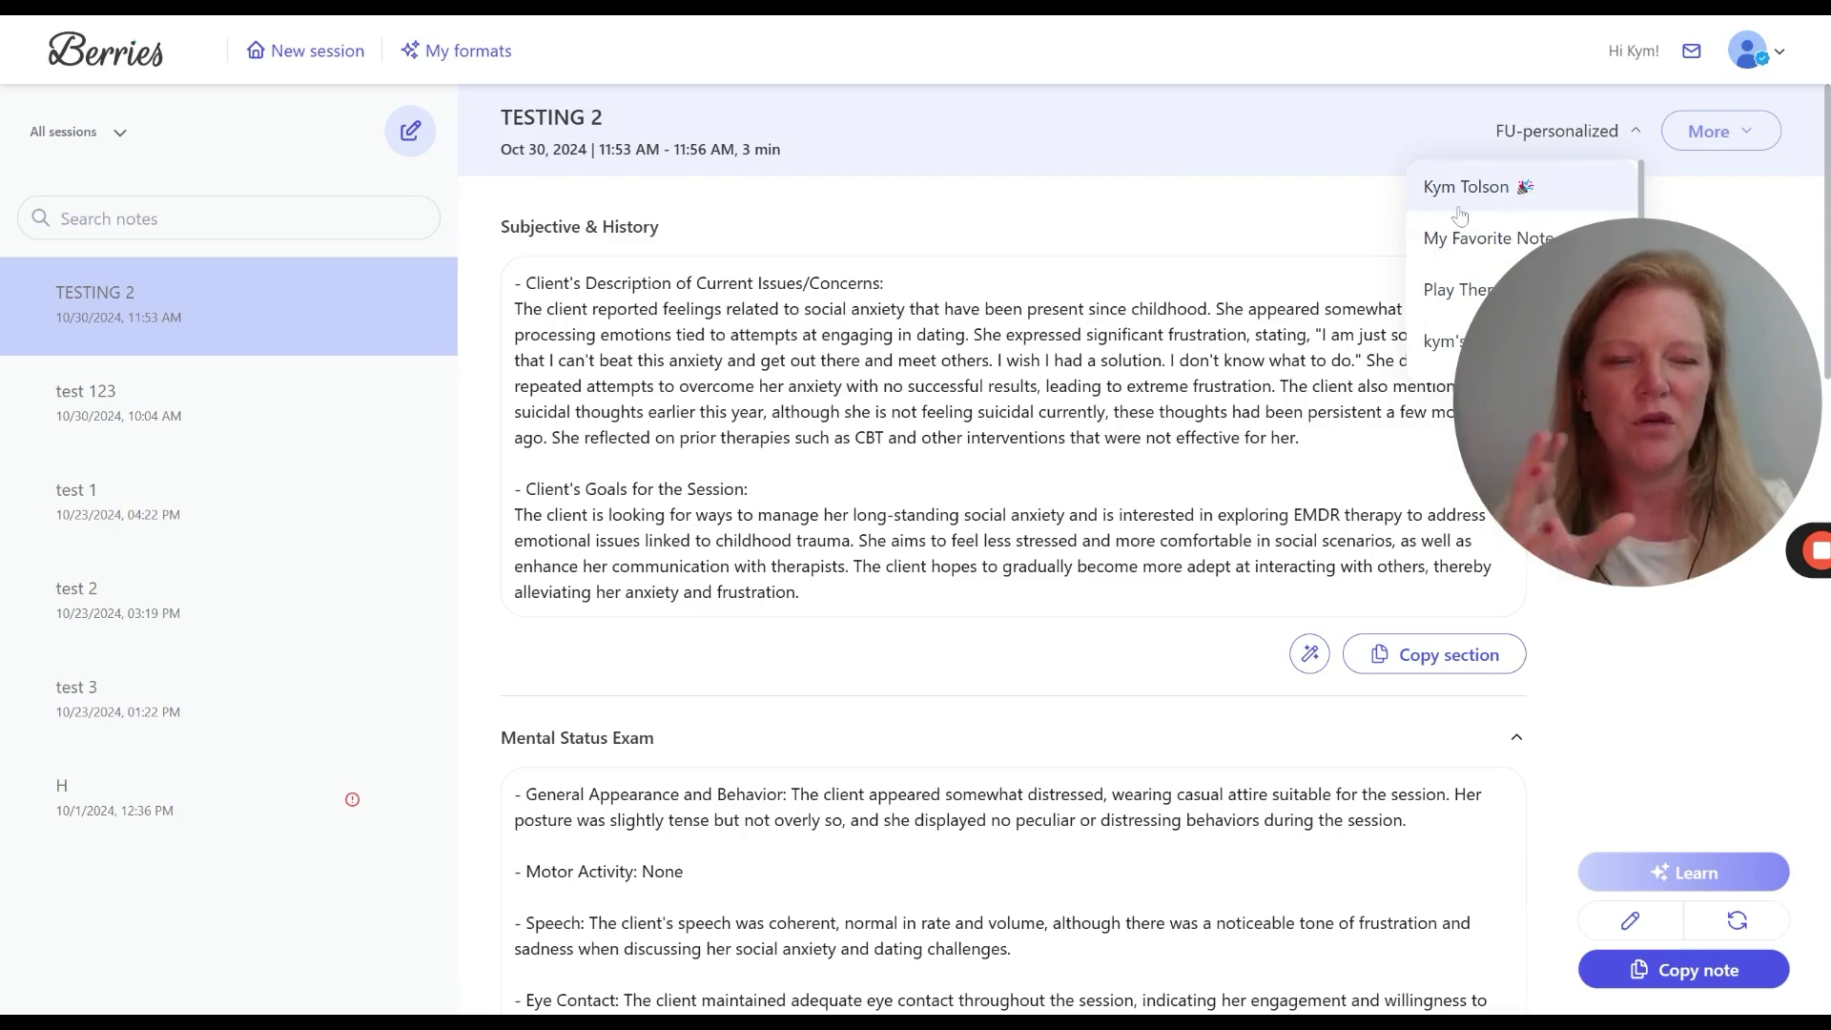
left_click(1577, 316)
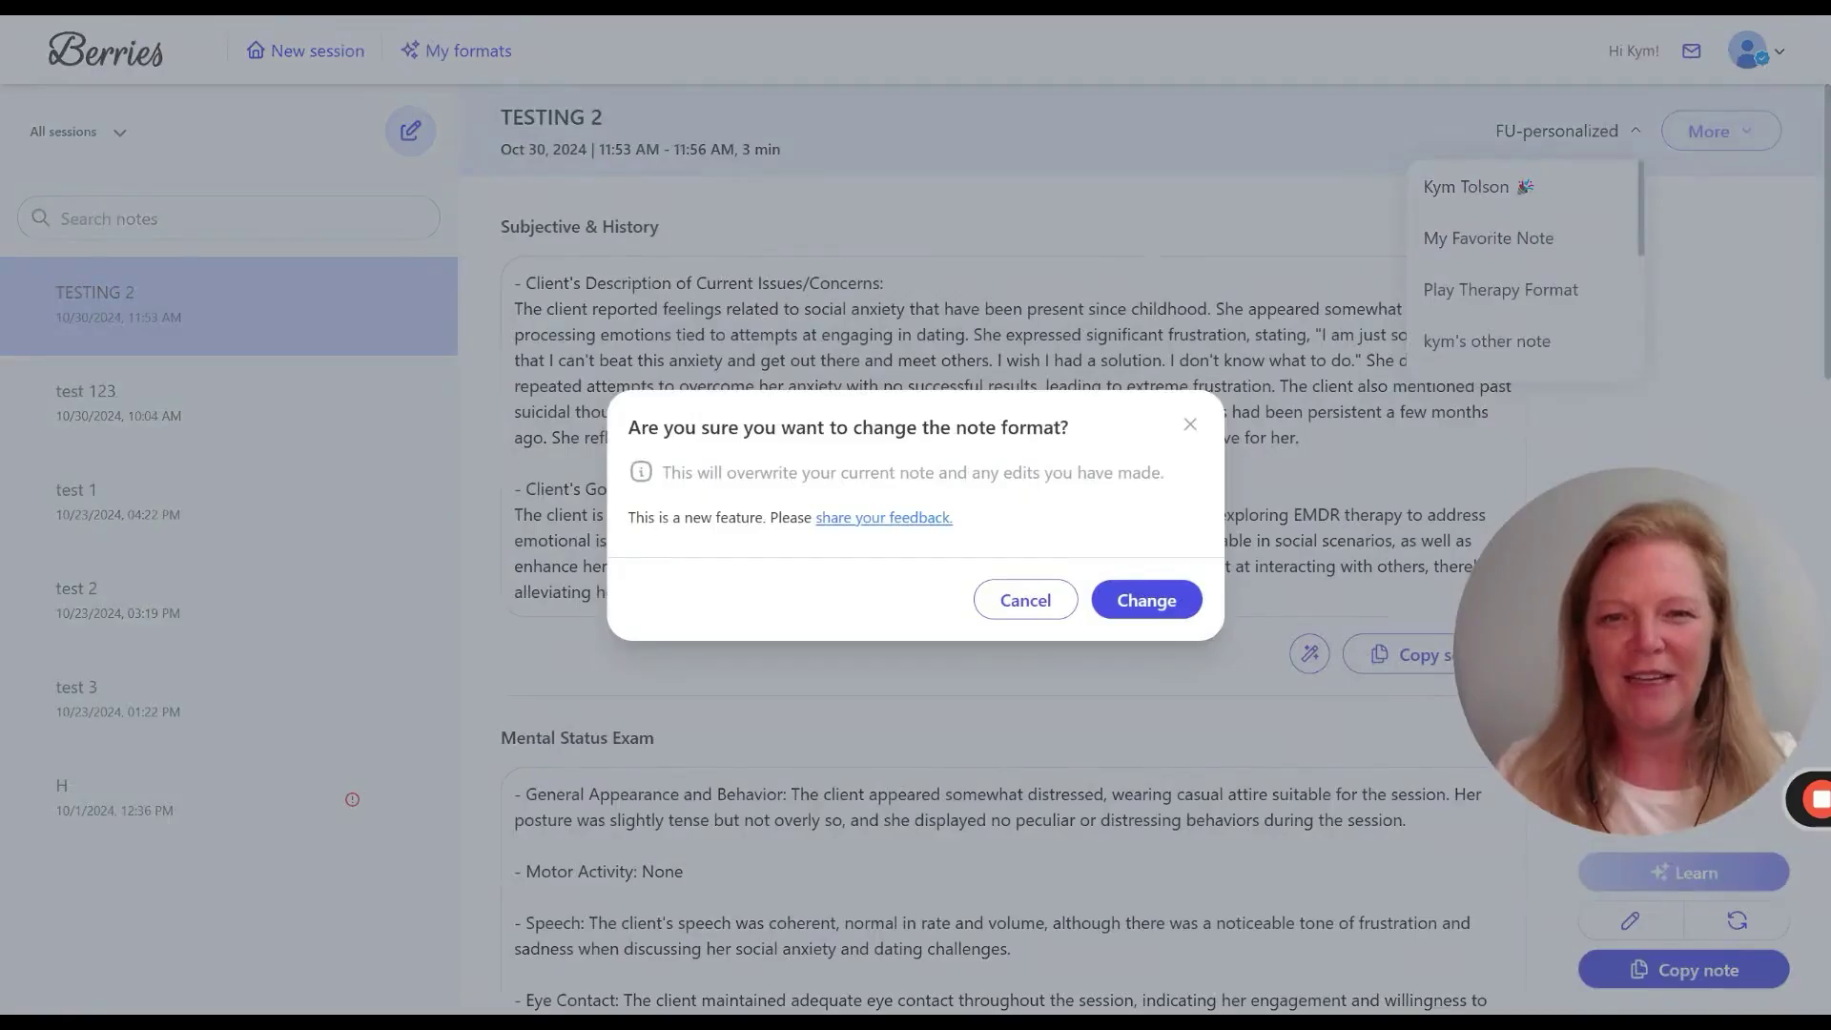
left_click(1155, 603)
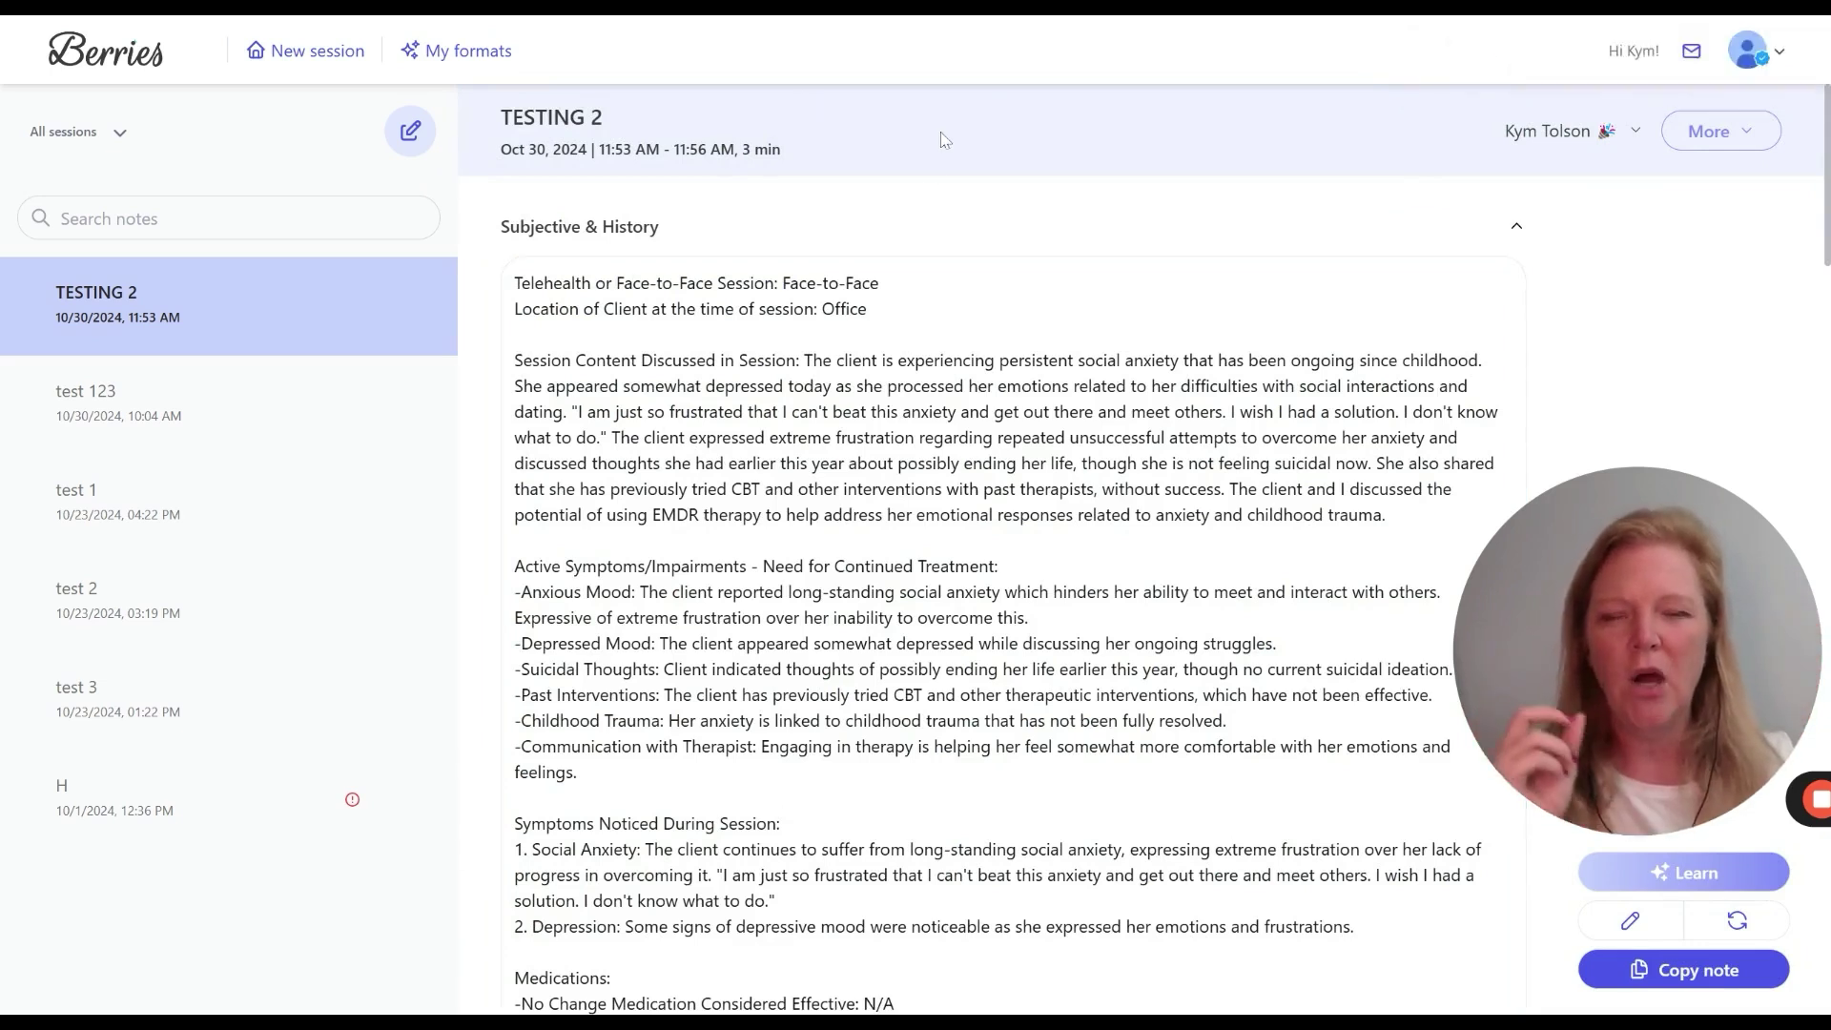
- Review the regenerated note's title, date, time range and 3 min session length, collapsing and re-expanding Subjective & History
left_click_drag(502, 115, 817, 176)
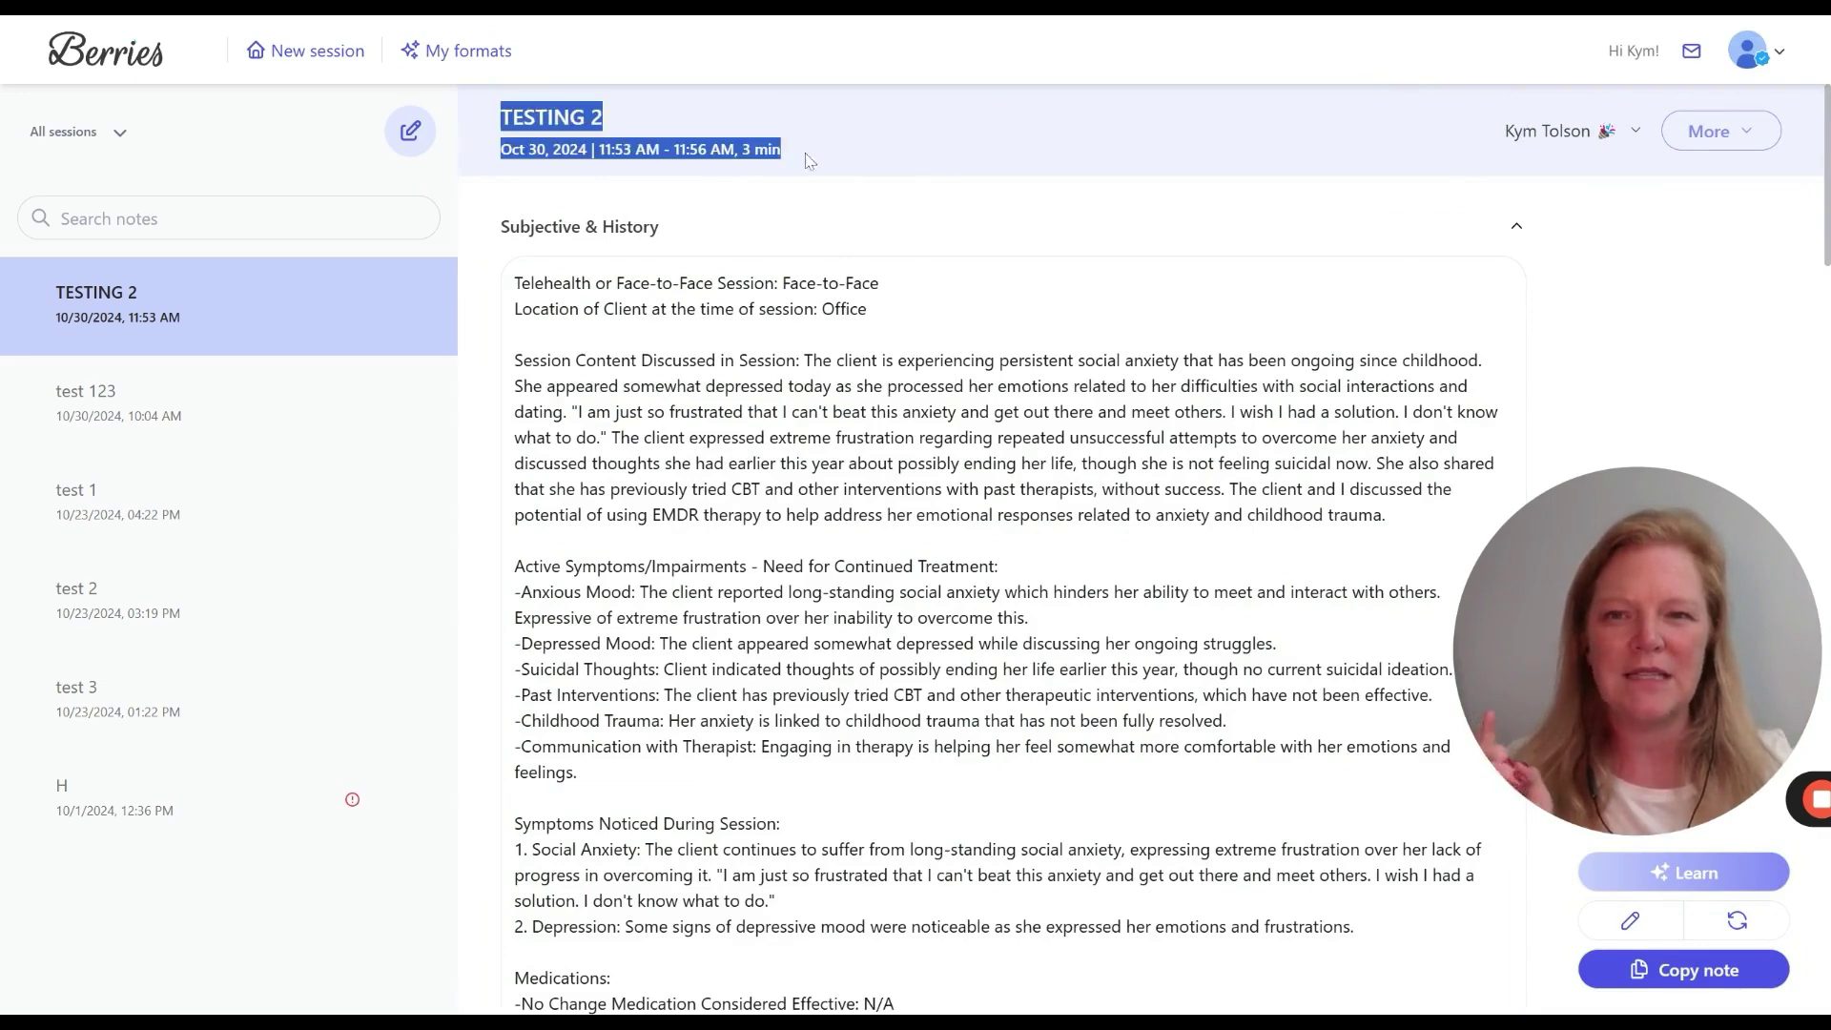
left_click(568, 137)
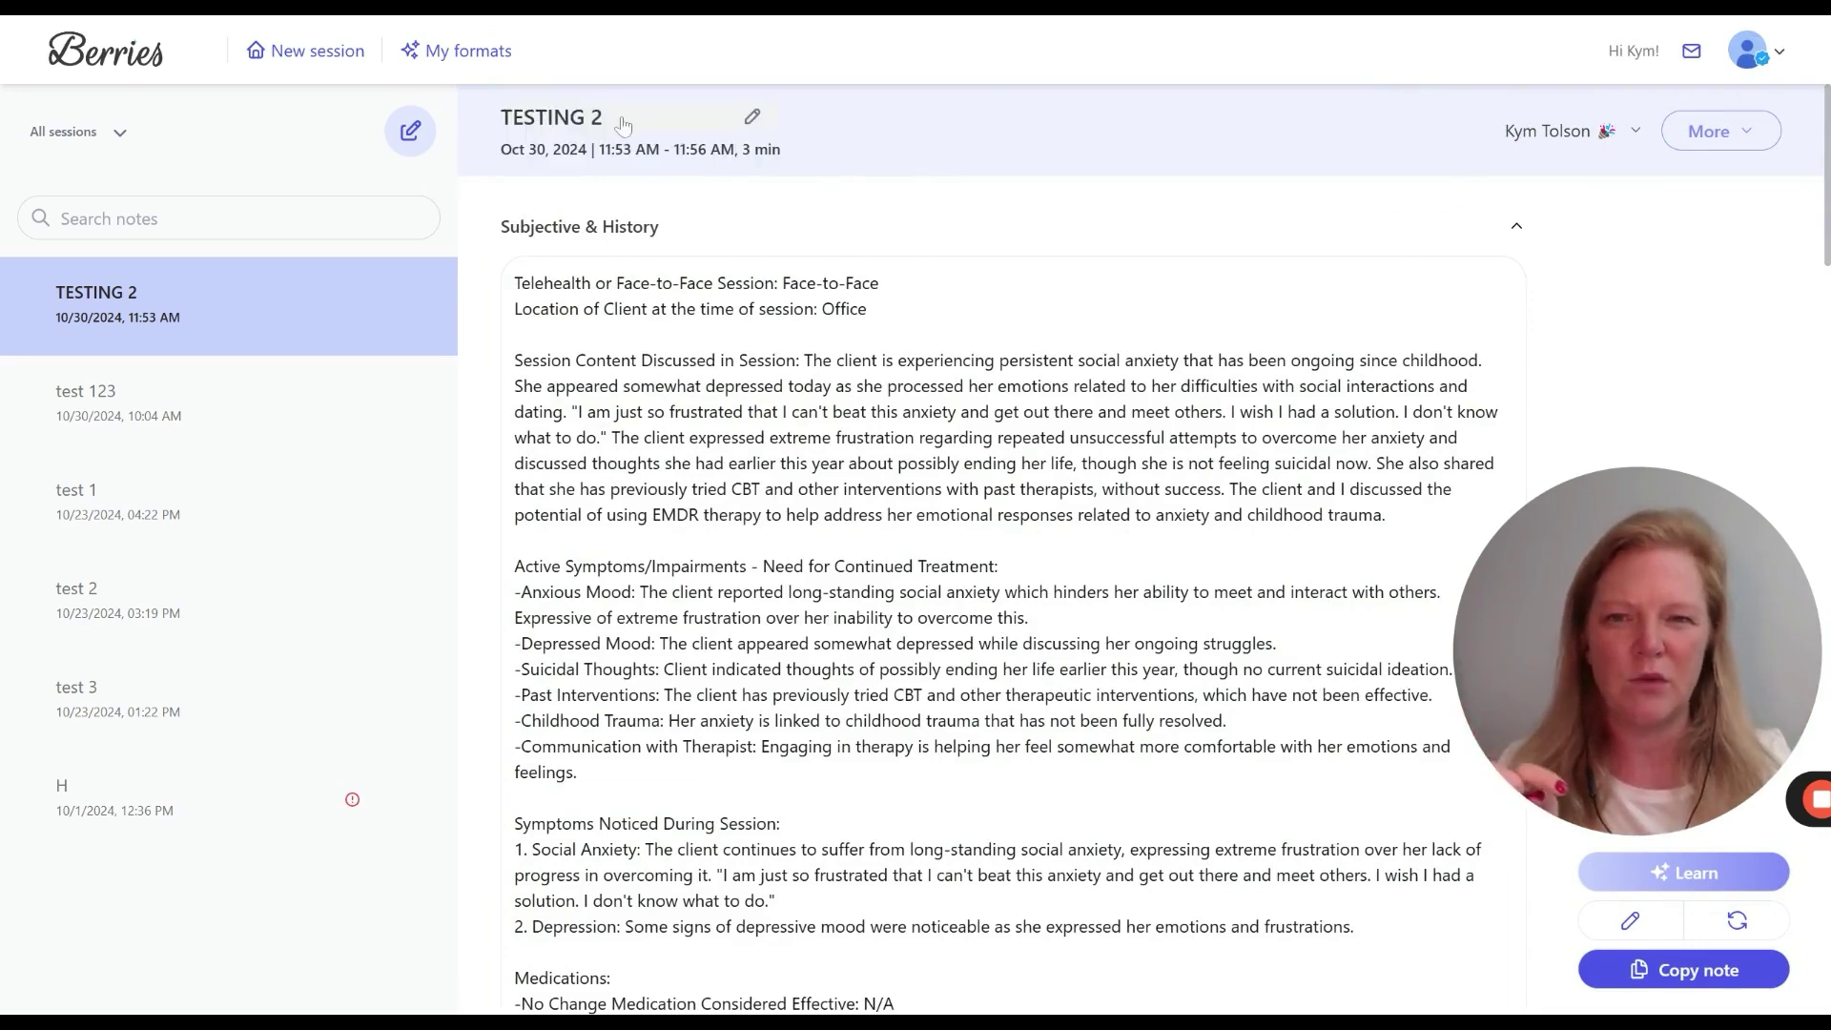
triple_click(527, 152)
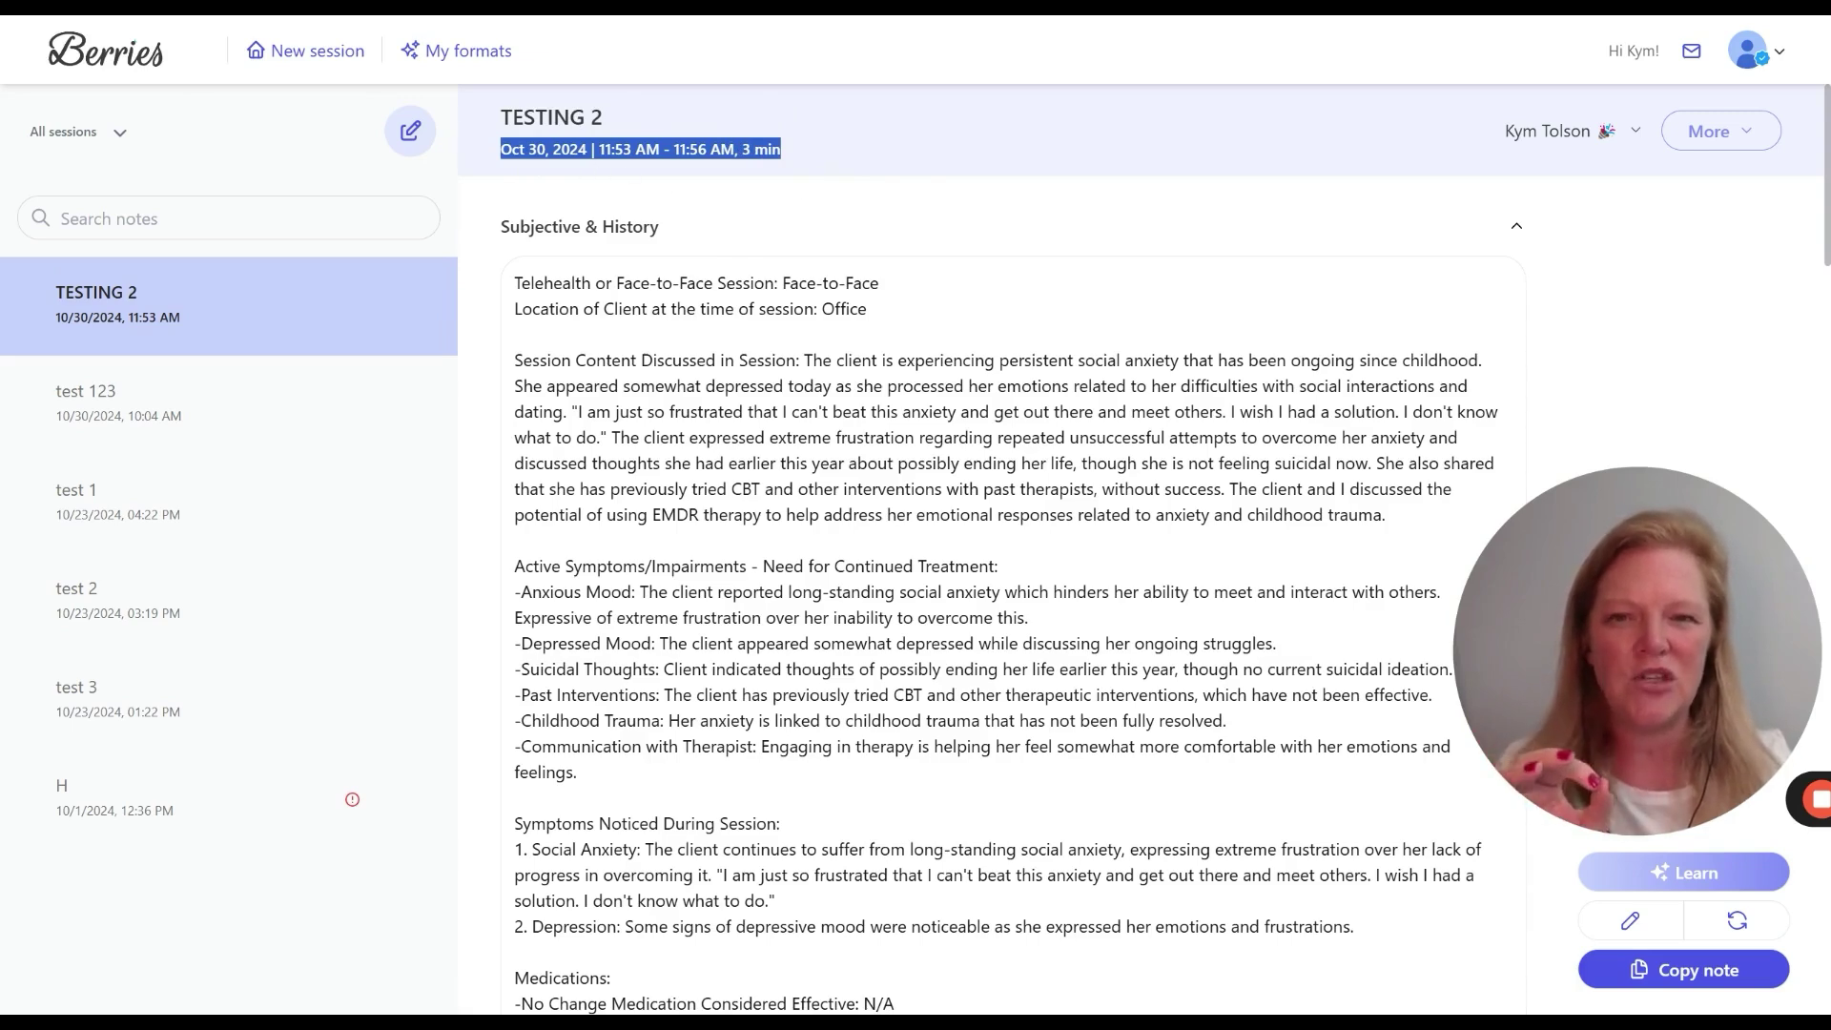
left_click(760, 233)
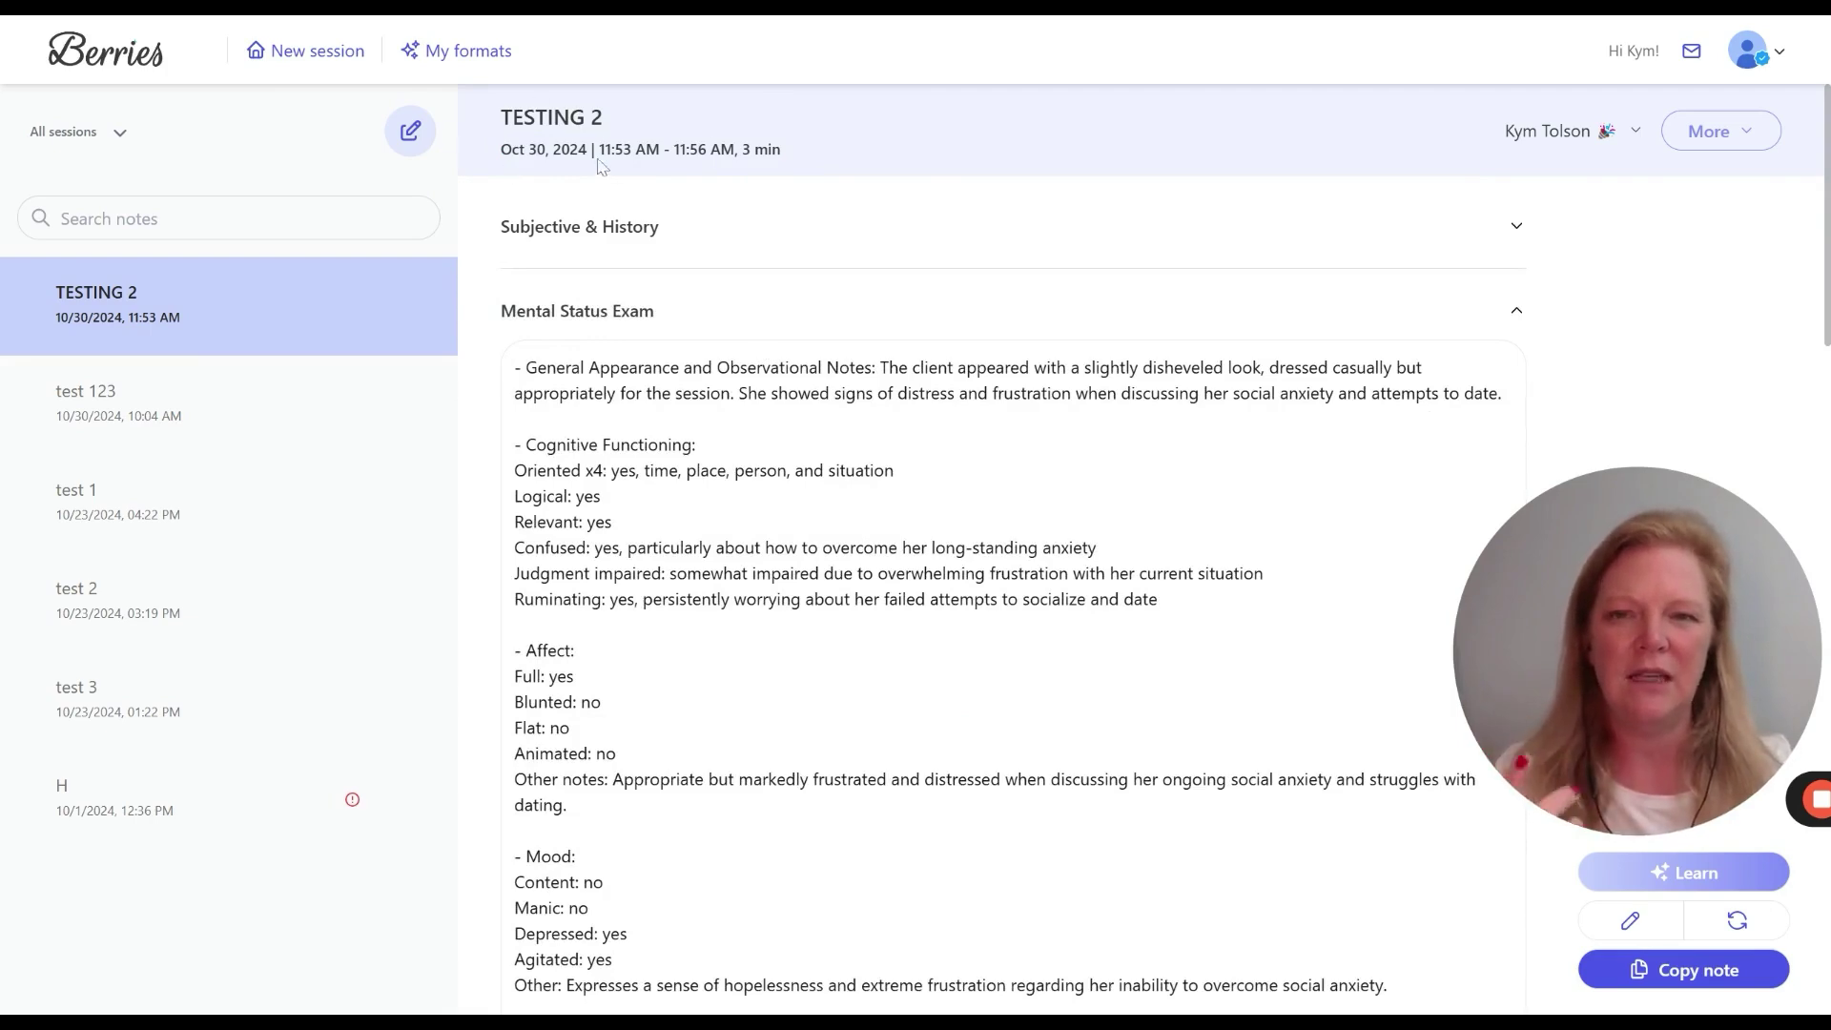
left_click_drag(599, 160, 743, 150)
double_click(768, 150)
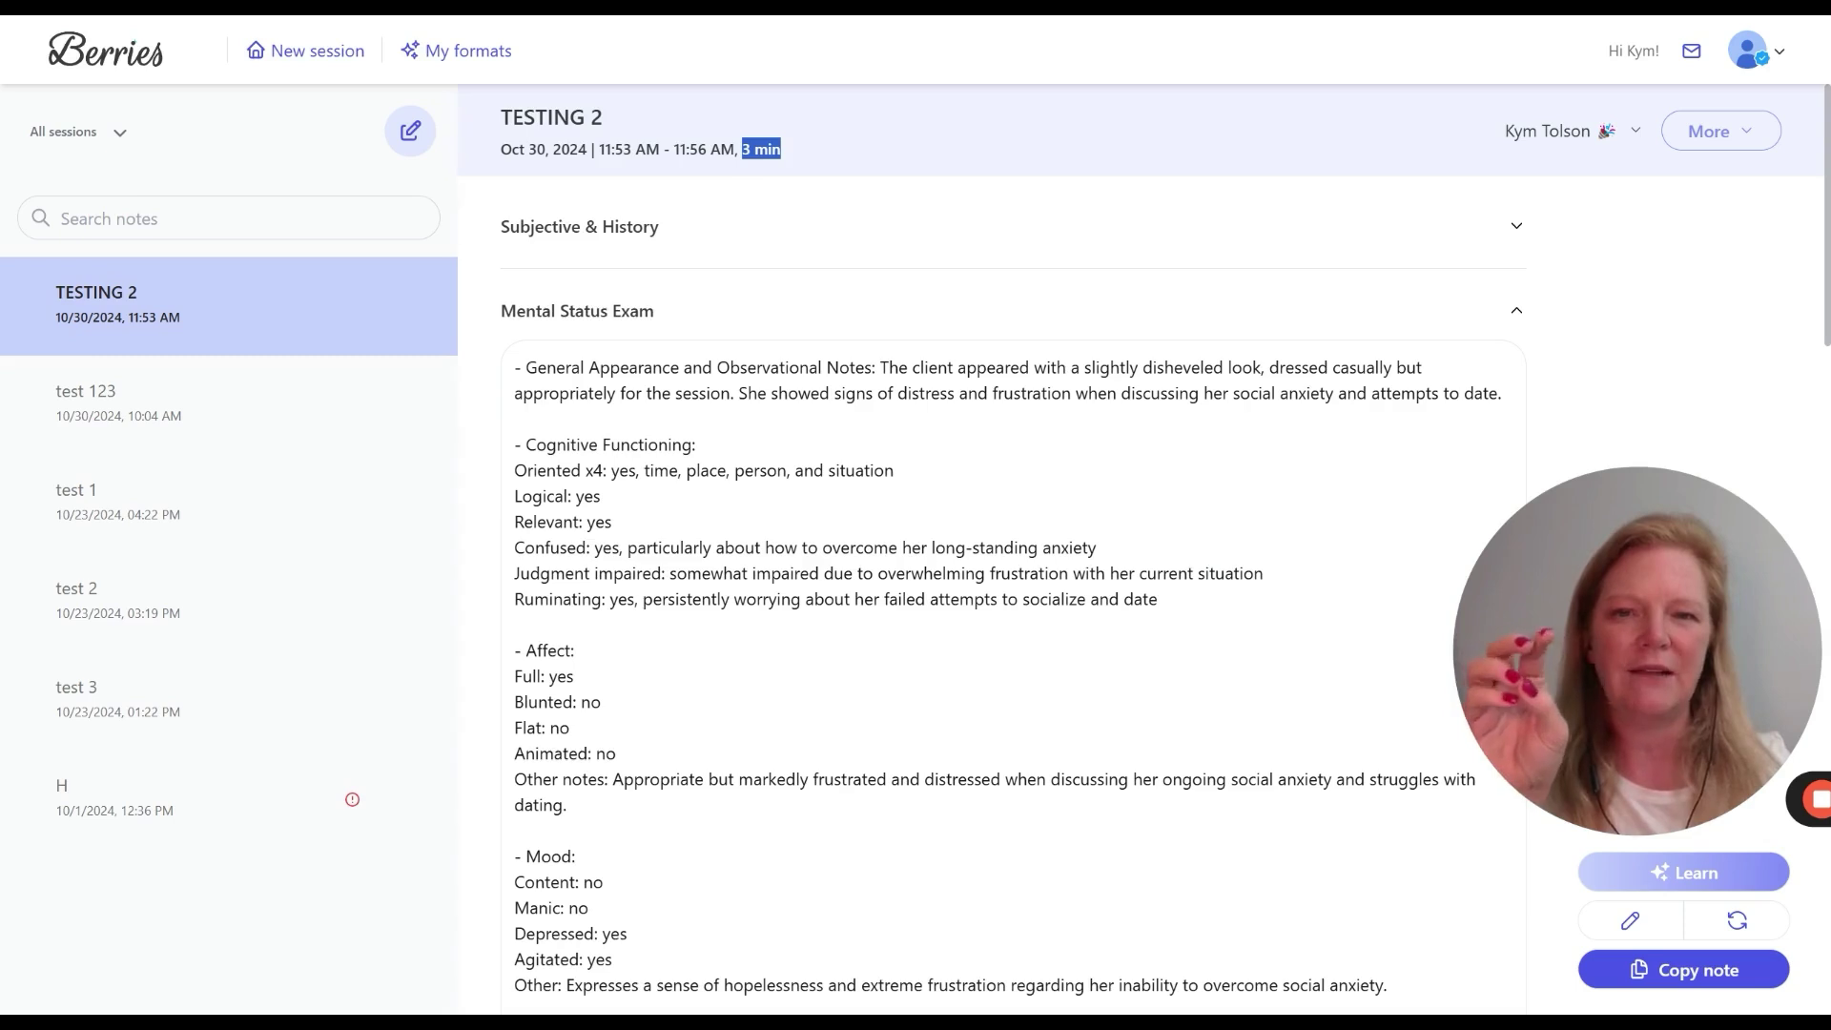
left_click(799, 178)
left_click_drag(742, 149, 826, 151)
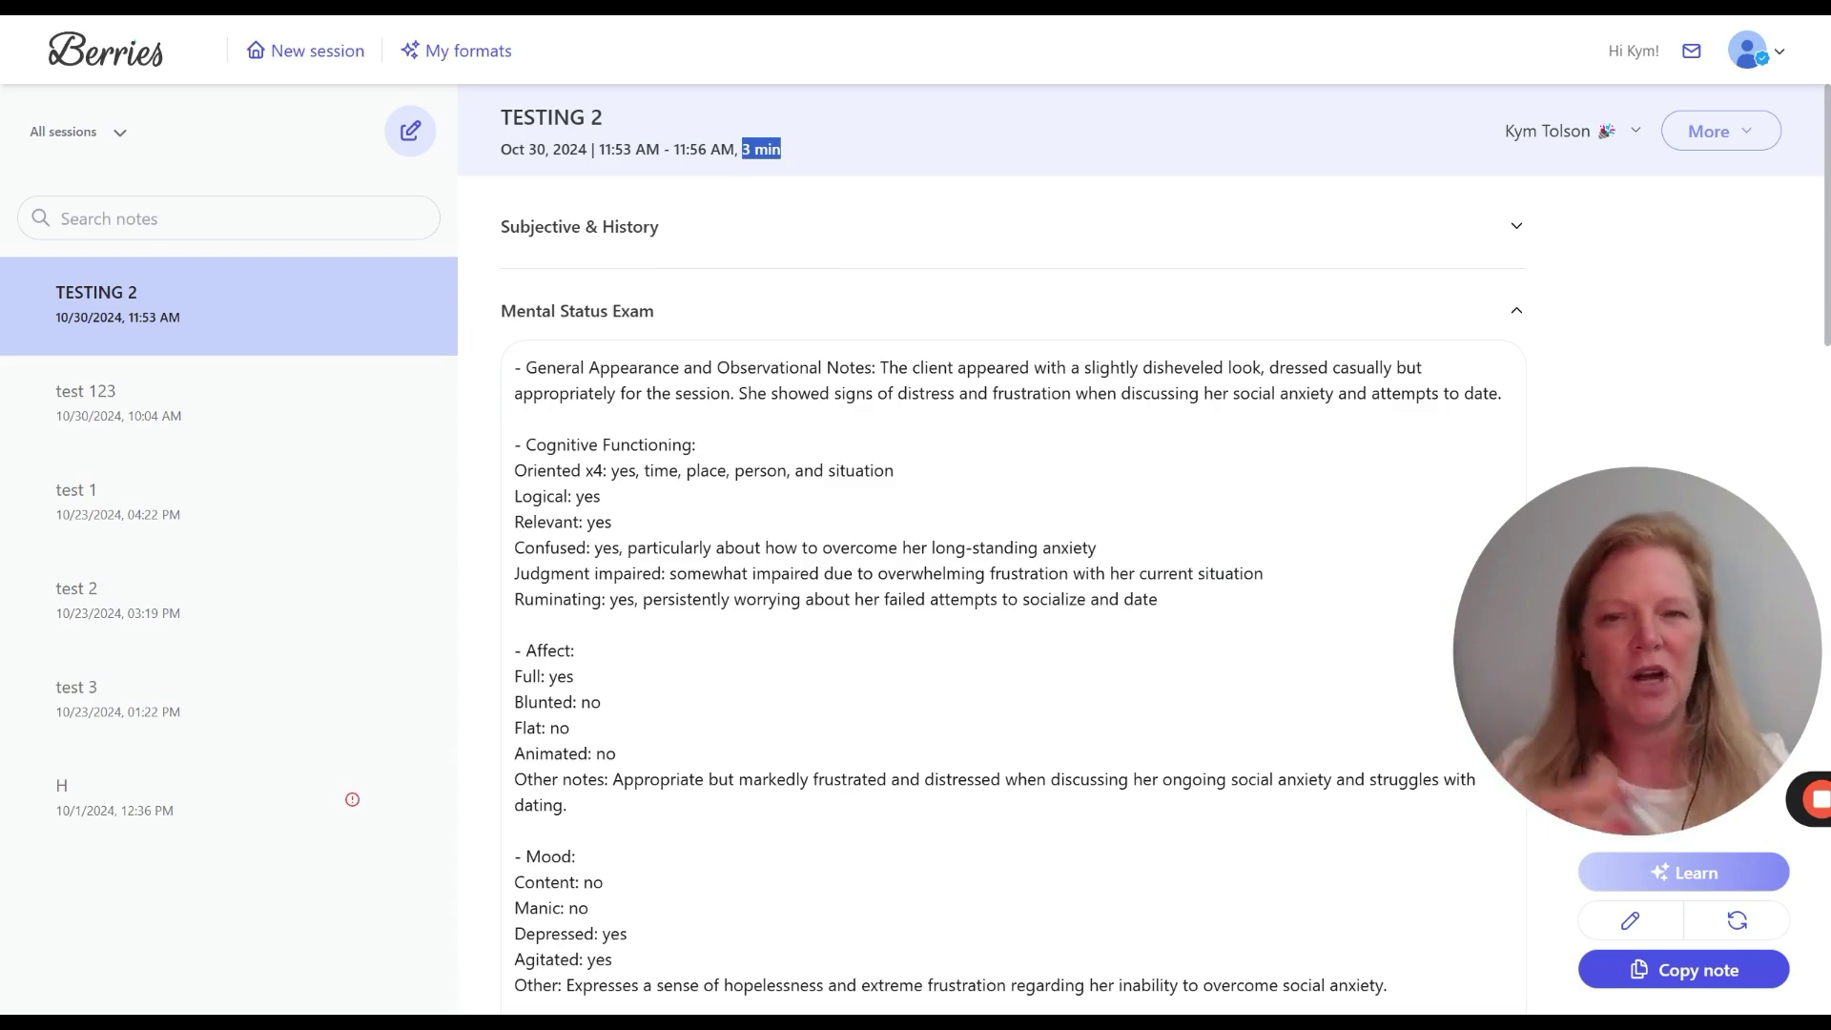
left_click(819, 234)
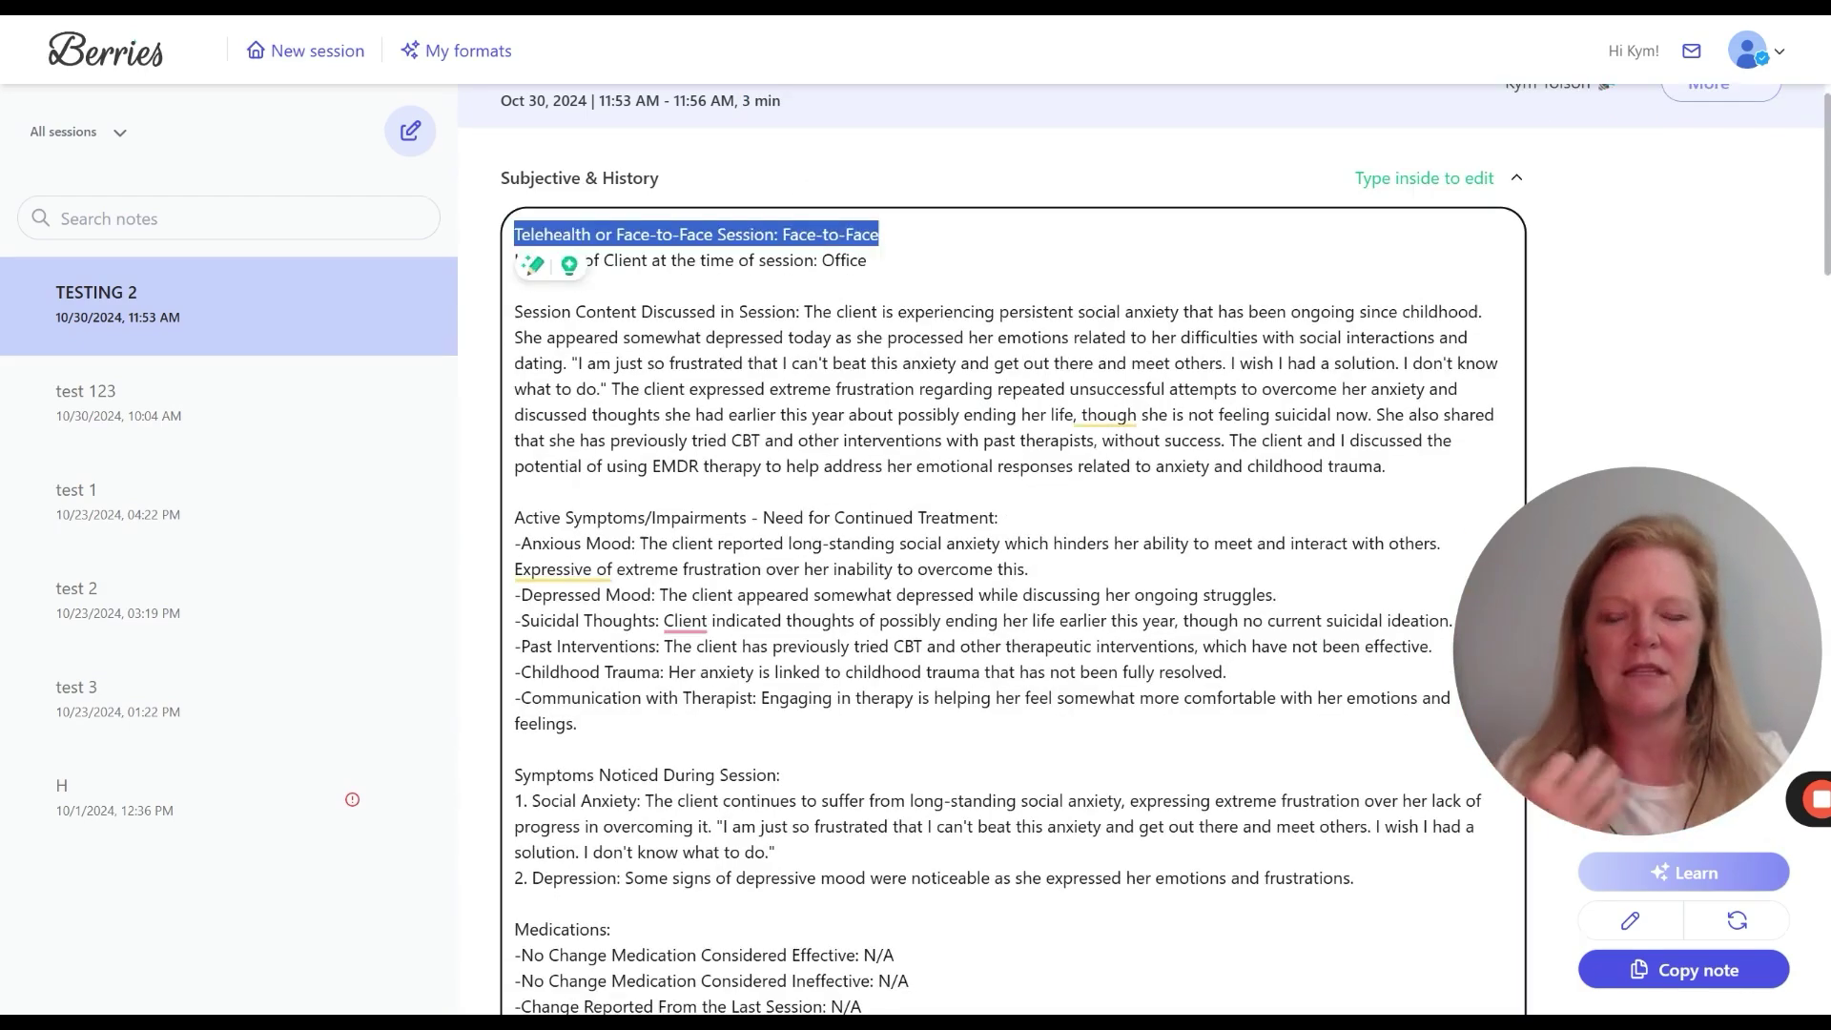
- Change the session type from Face-to-Face to Telehealth
left_click(932, 204)
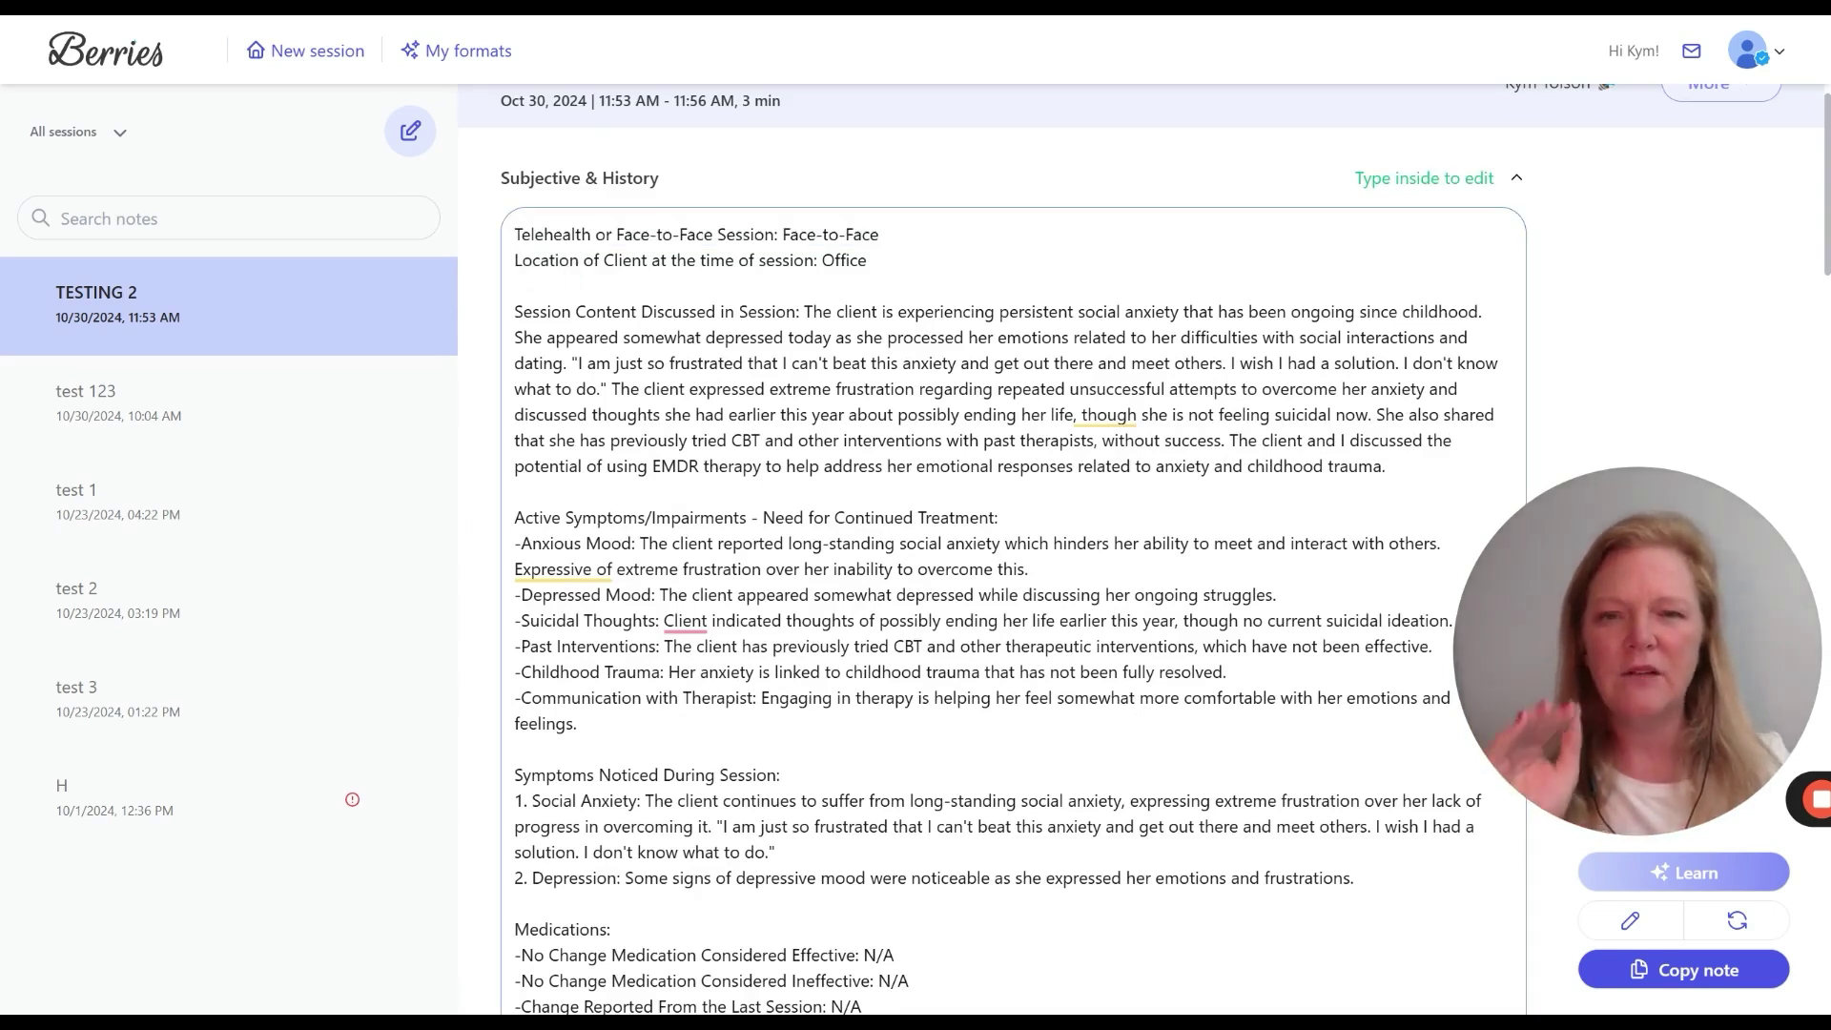
left_click_drag(878, 234, 782, 235)
type("Tel")
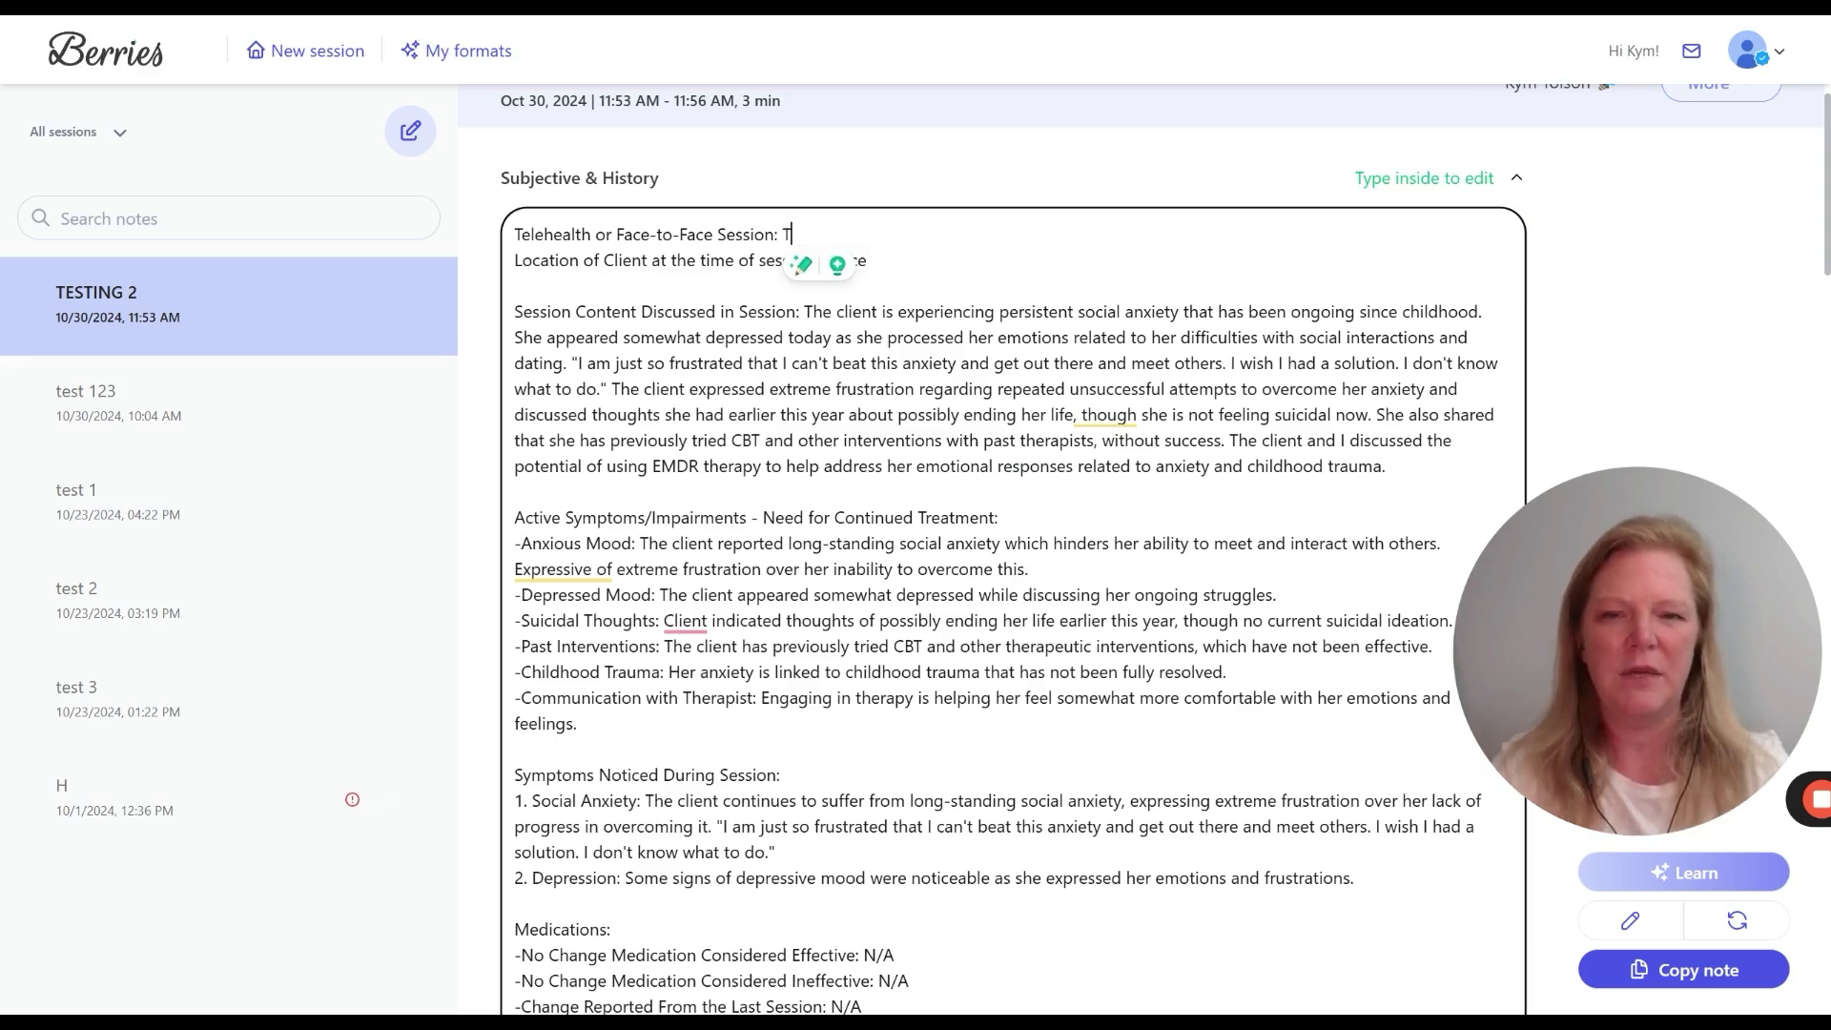
type("ehealth")
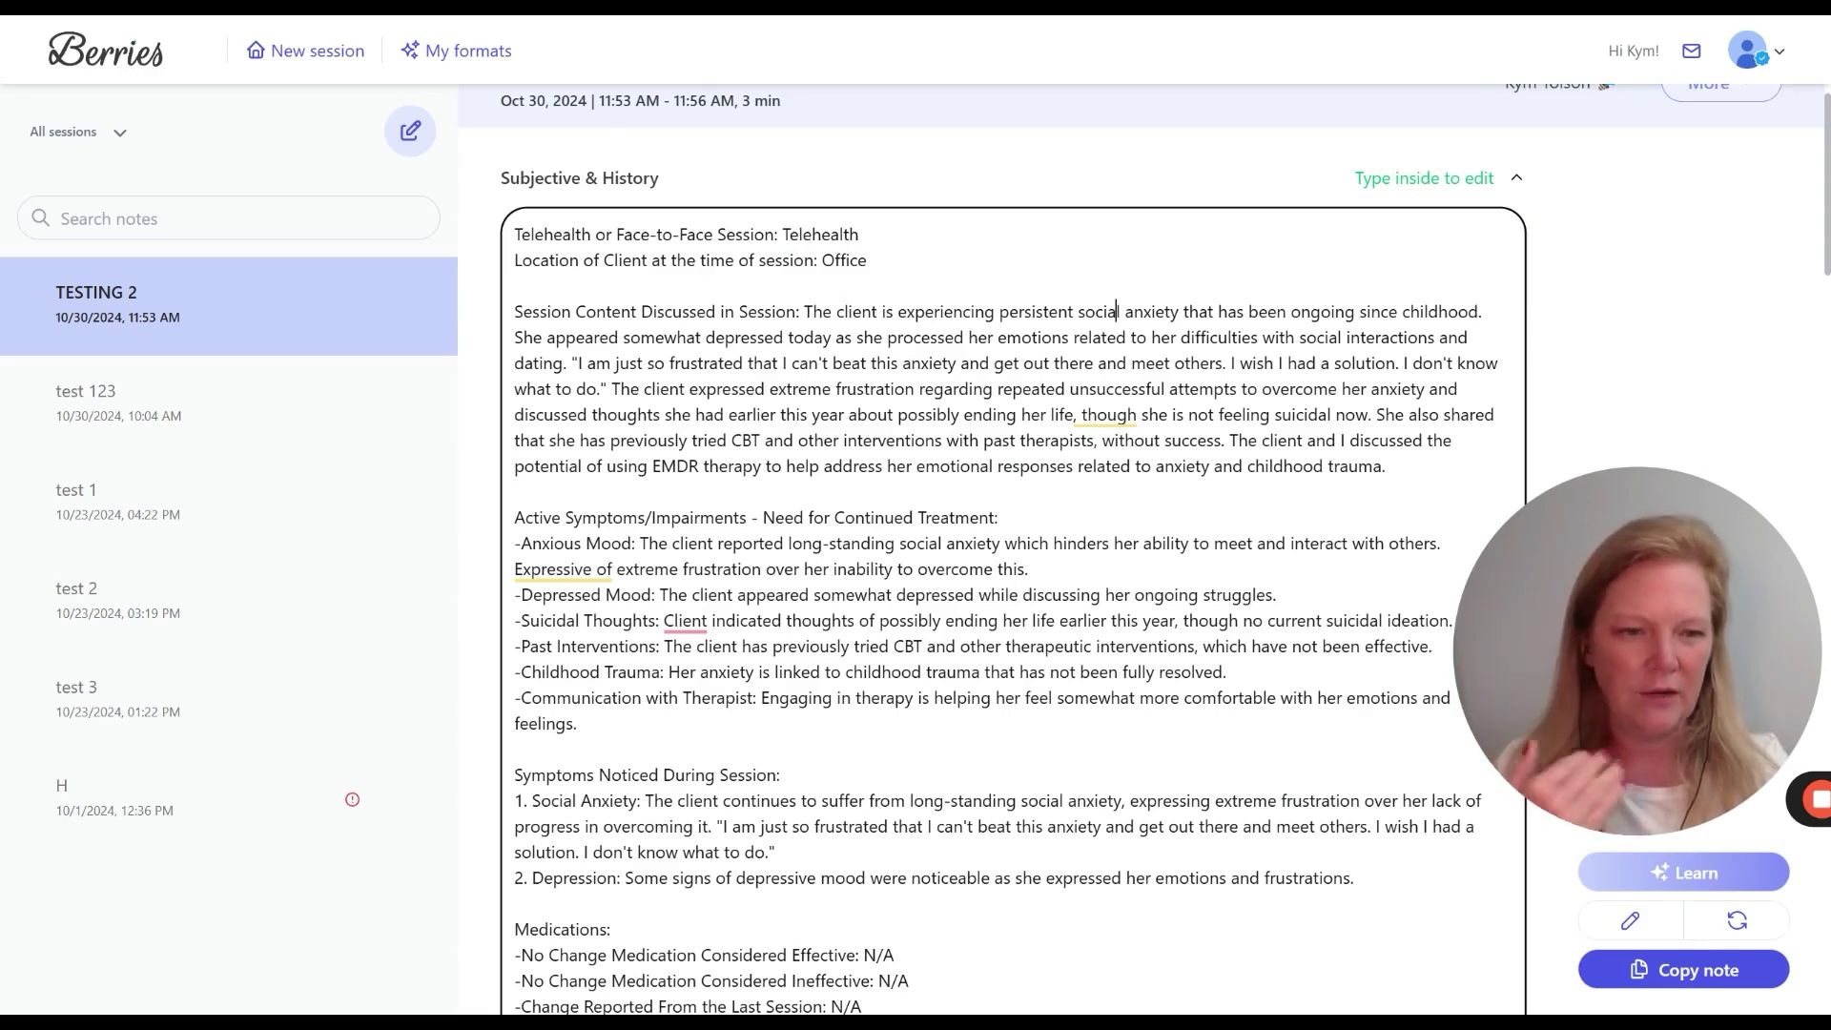
- Replace the client's Office location with Home and check the Telehealth edit
scroll(1116, 277, "down", 1)
left_click(1115, 278)
left_click_drag(515, 227, 835, 228)
left_click(516, 252)
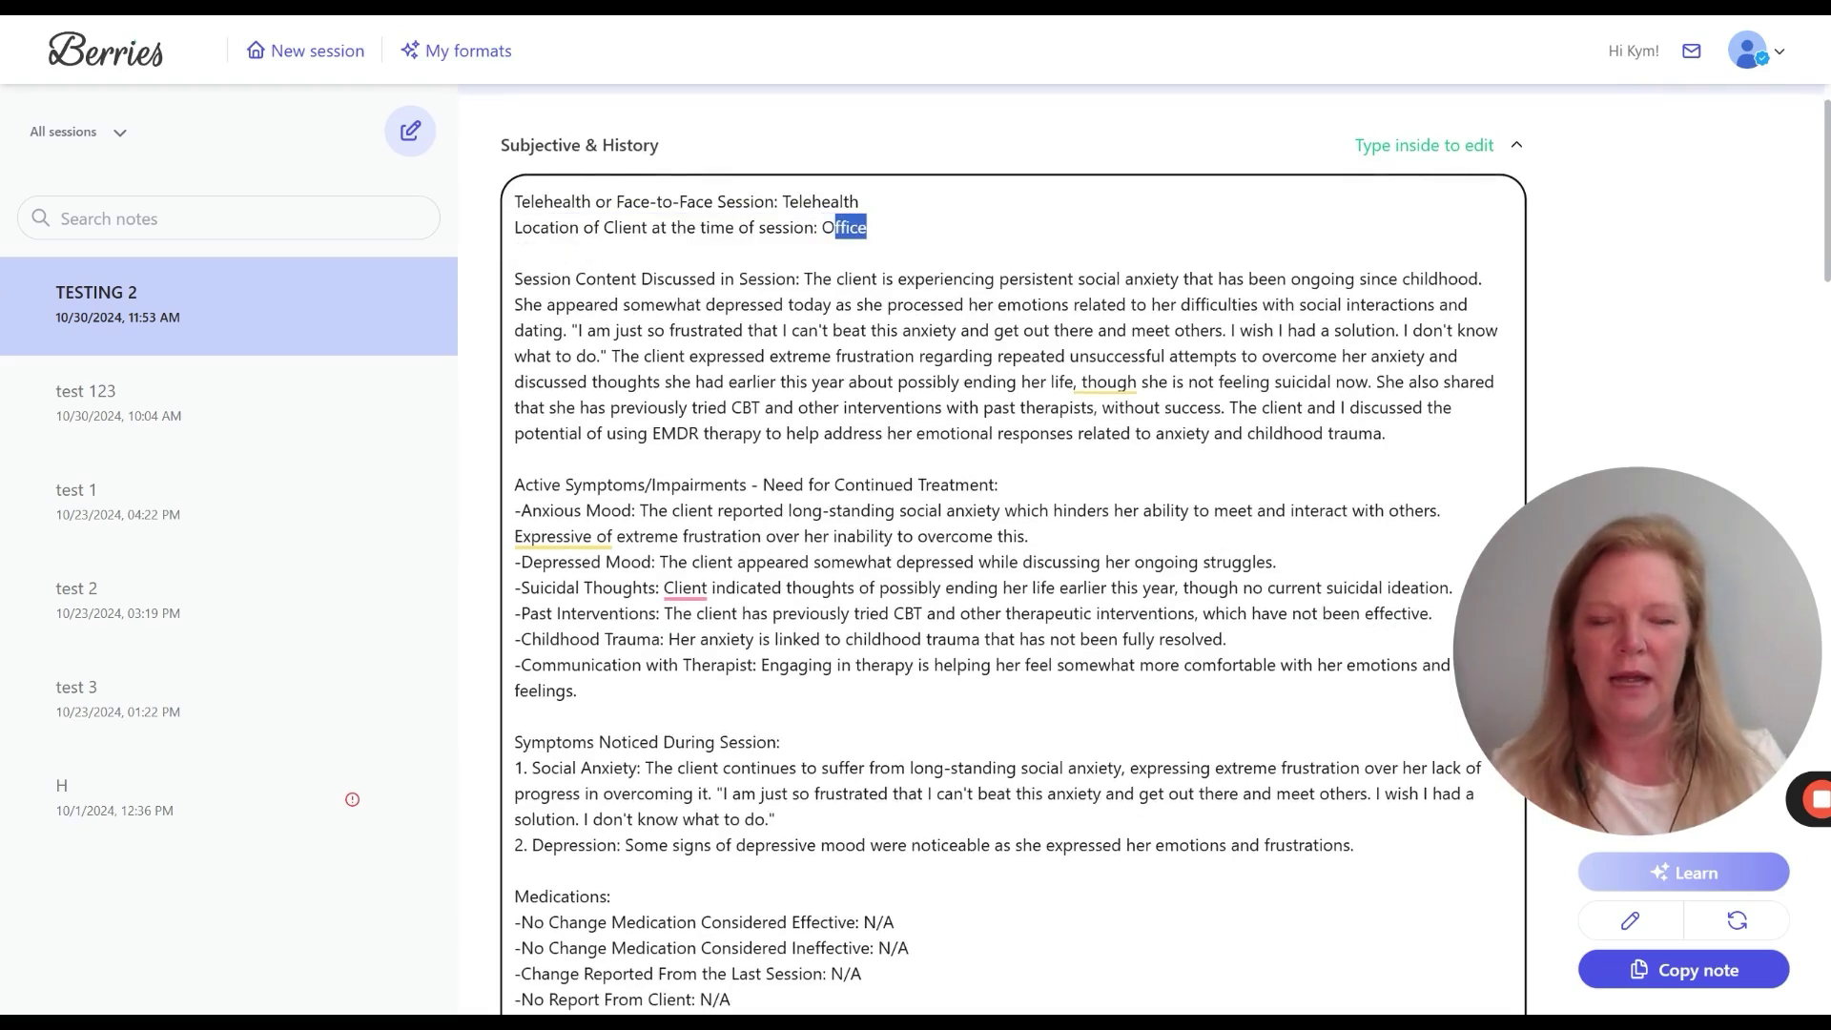
key("BackSpace")
key("BackSpace")
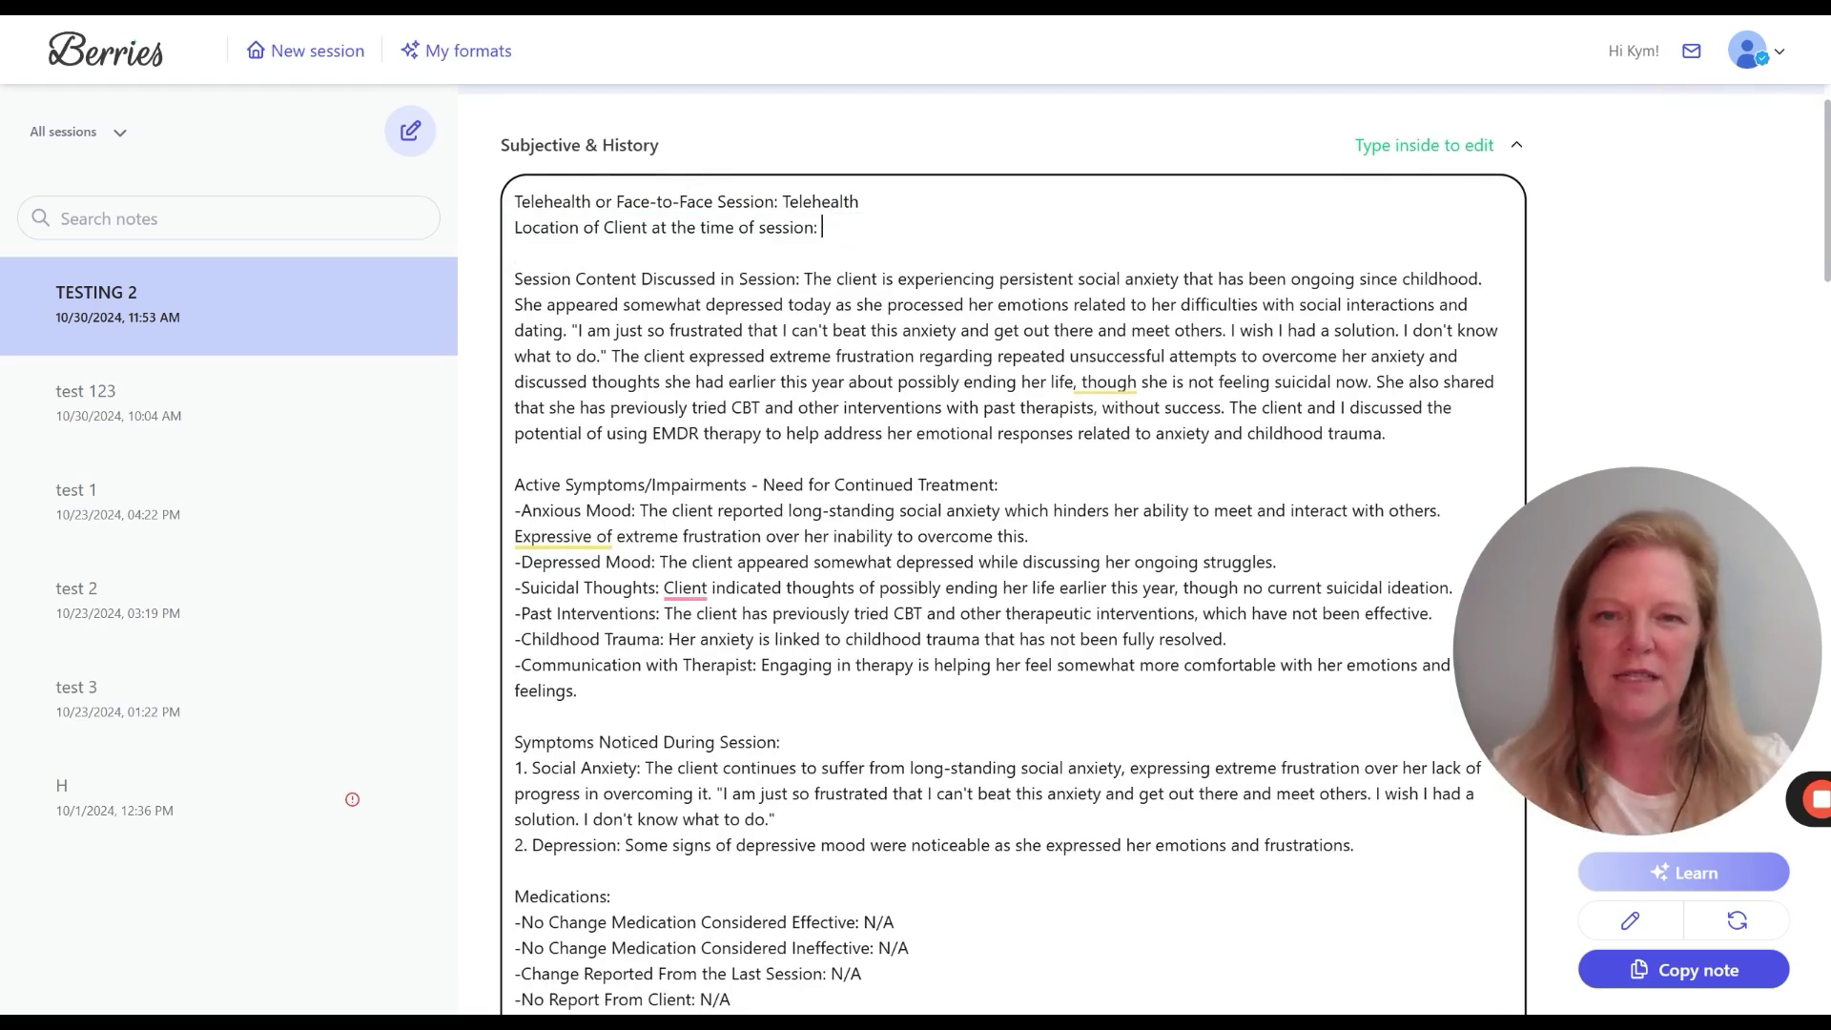
type("Home")
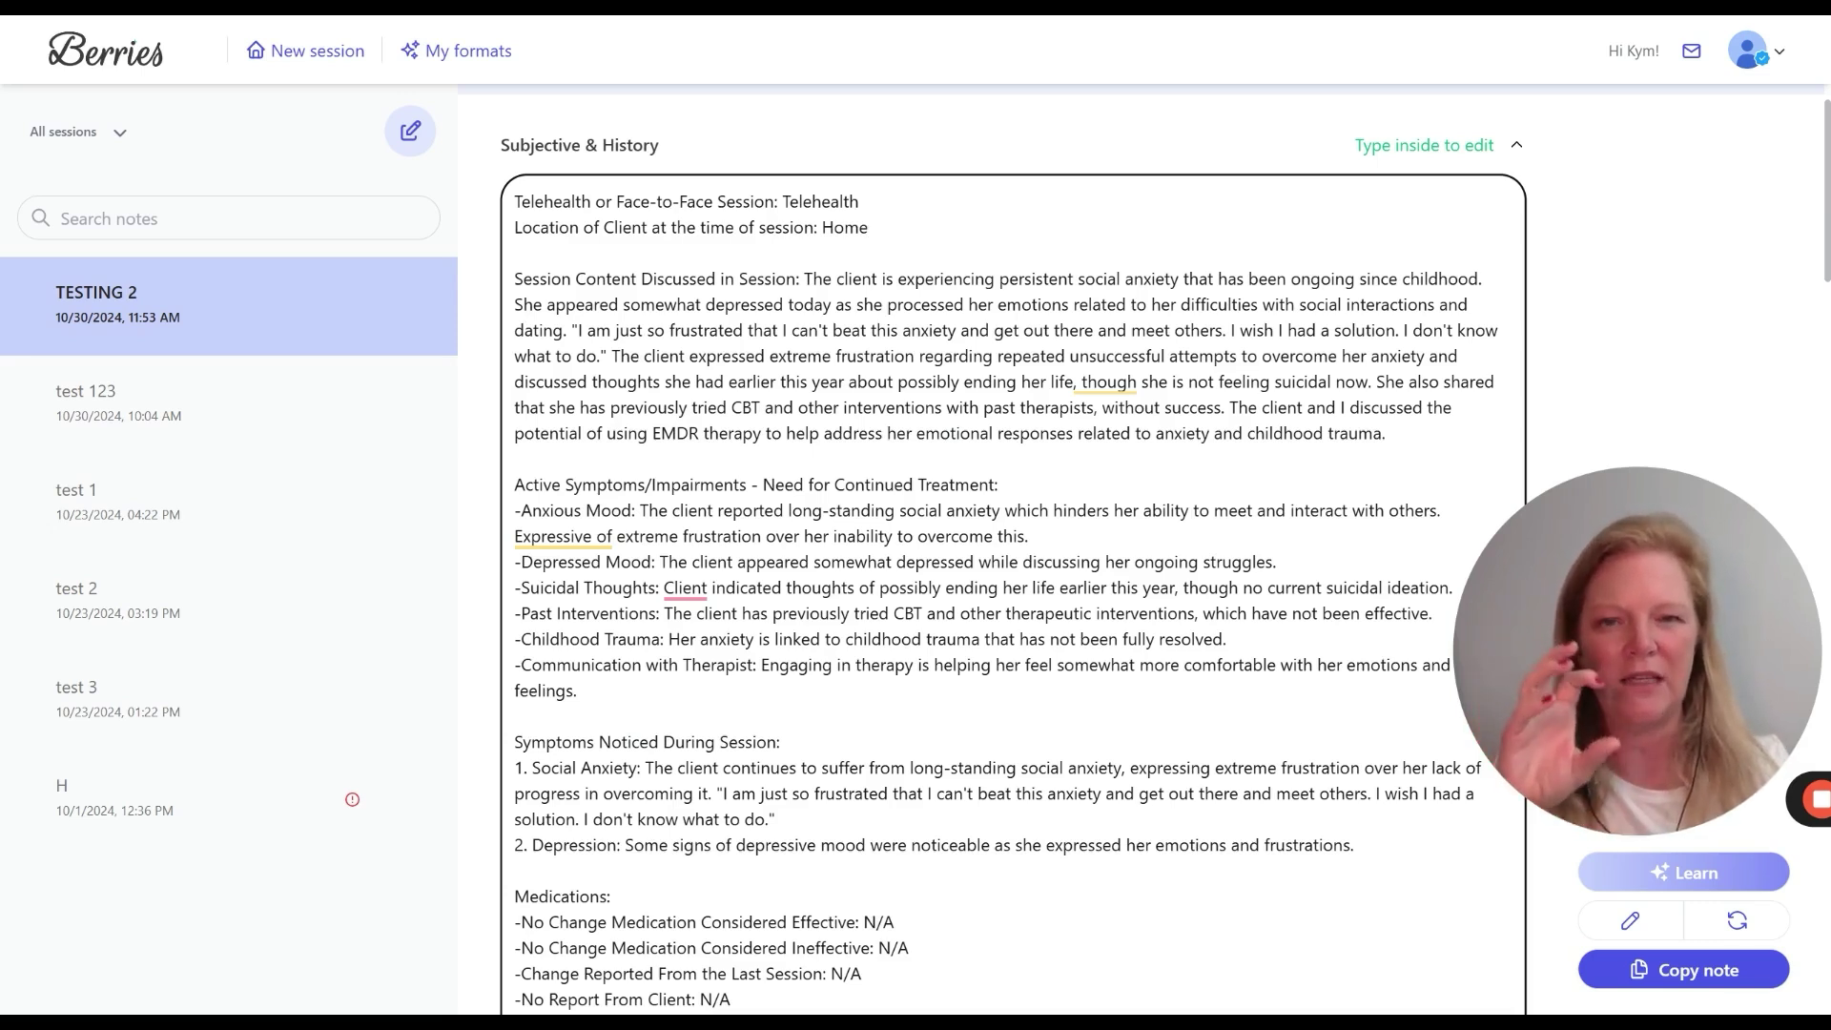
left_click_drag(859, 201, 779, 201)
left_click(858, 381)
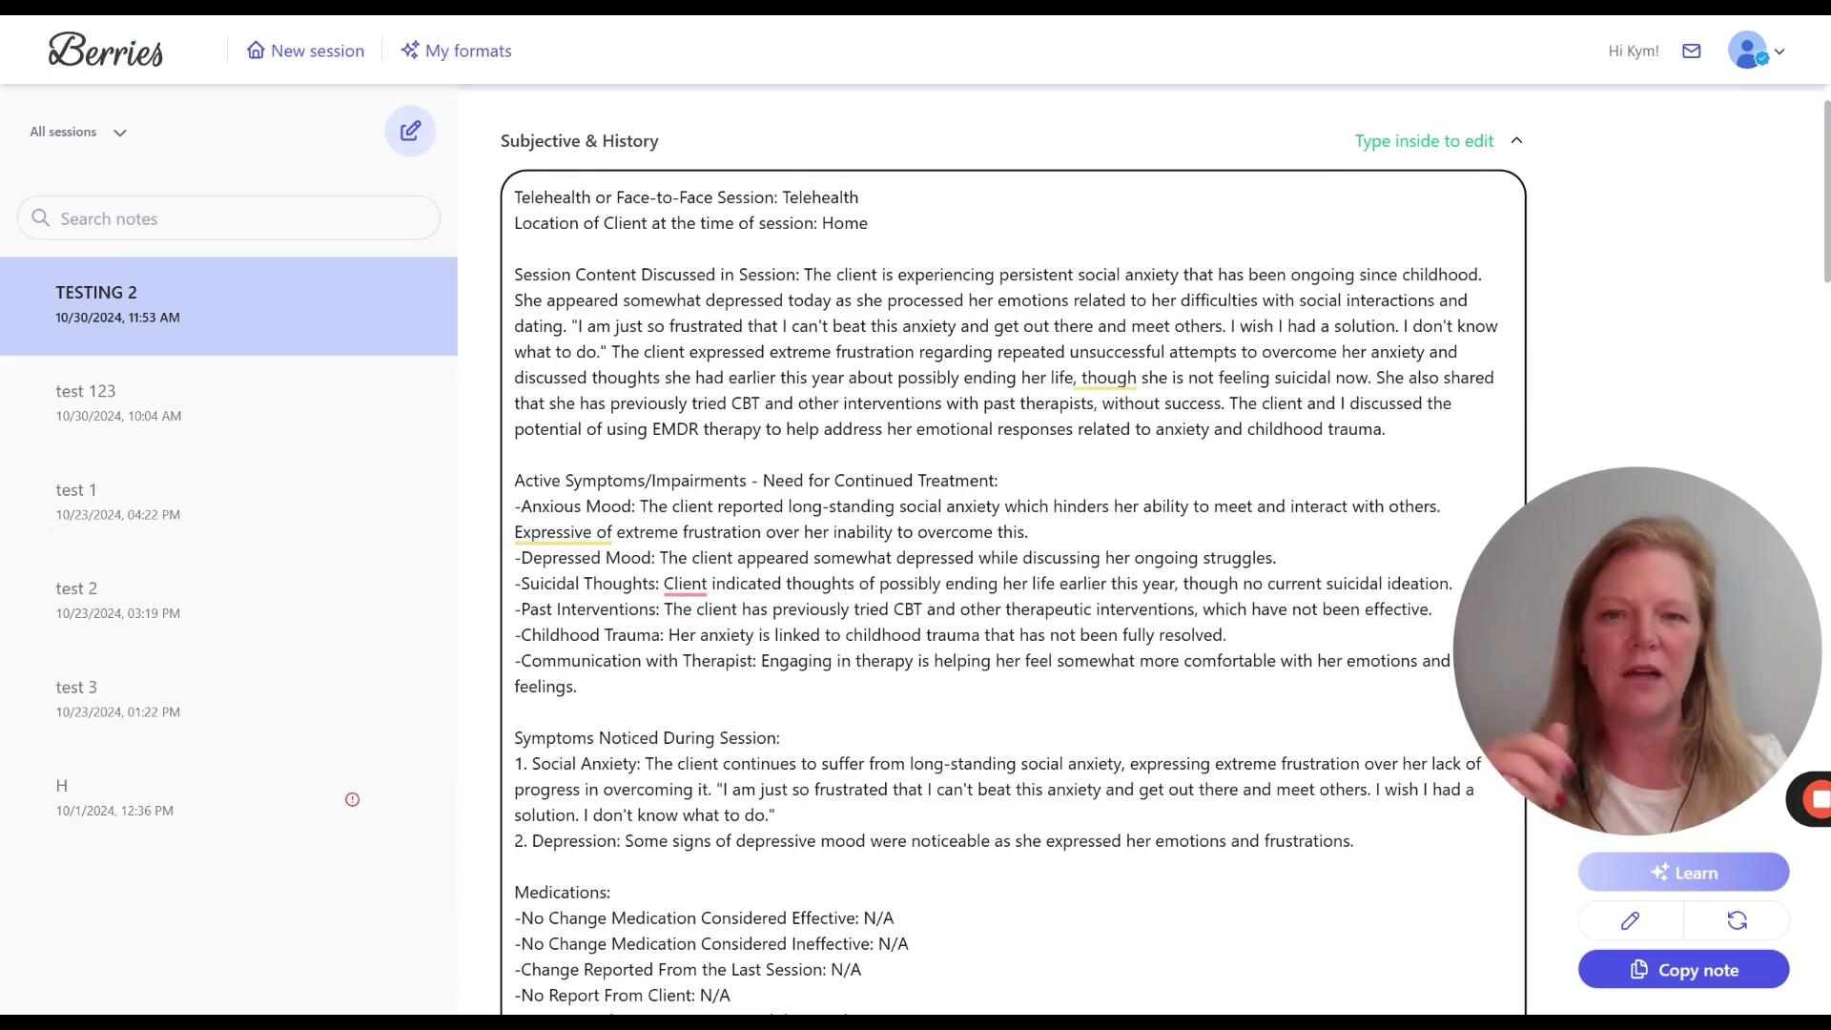
left_click_drag(860, 199, 764, 198)
left_click(515, 248)
left_click(872, 224)
left_click_drag(872, 222, 780, 198)
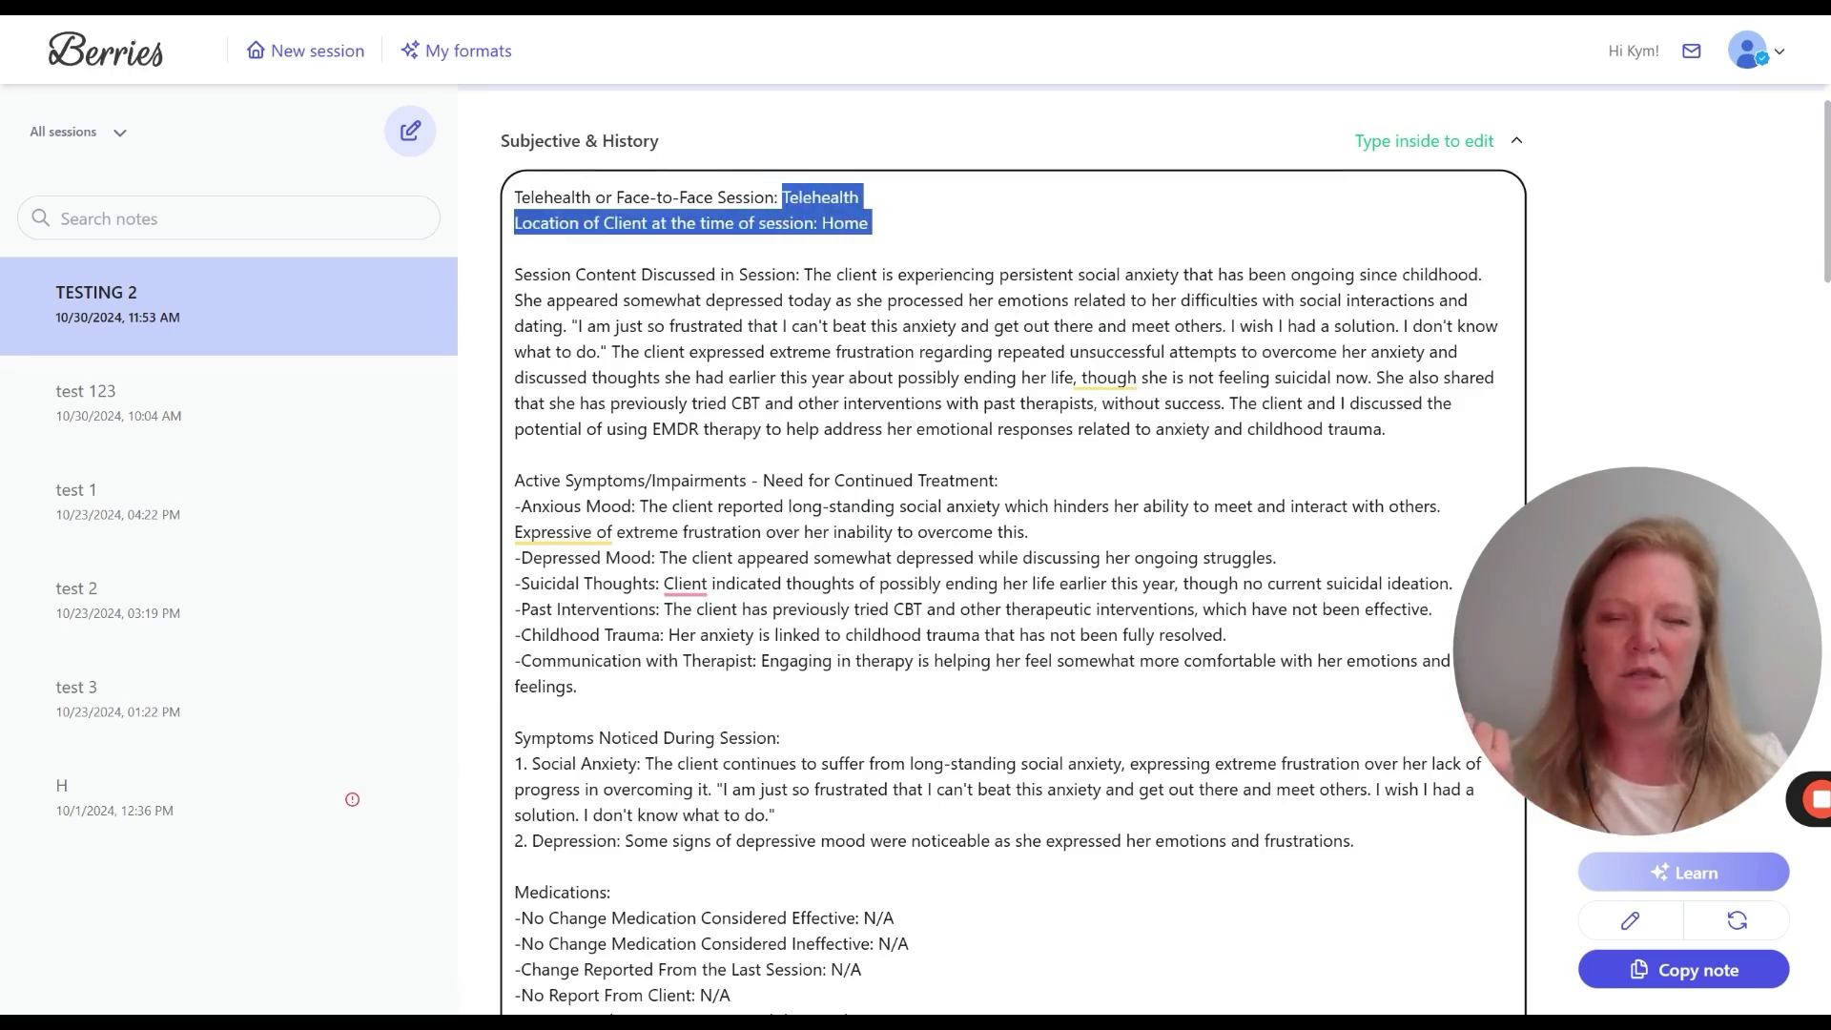
double_click(799, 352)
left_click(725, 300)
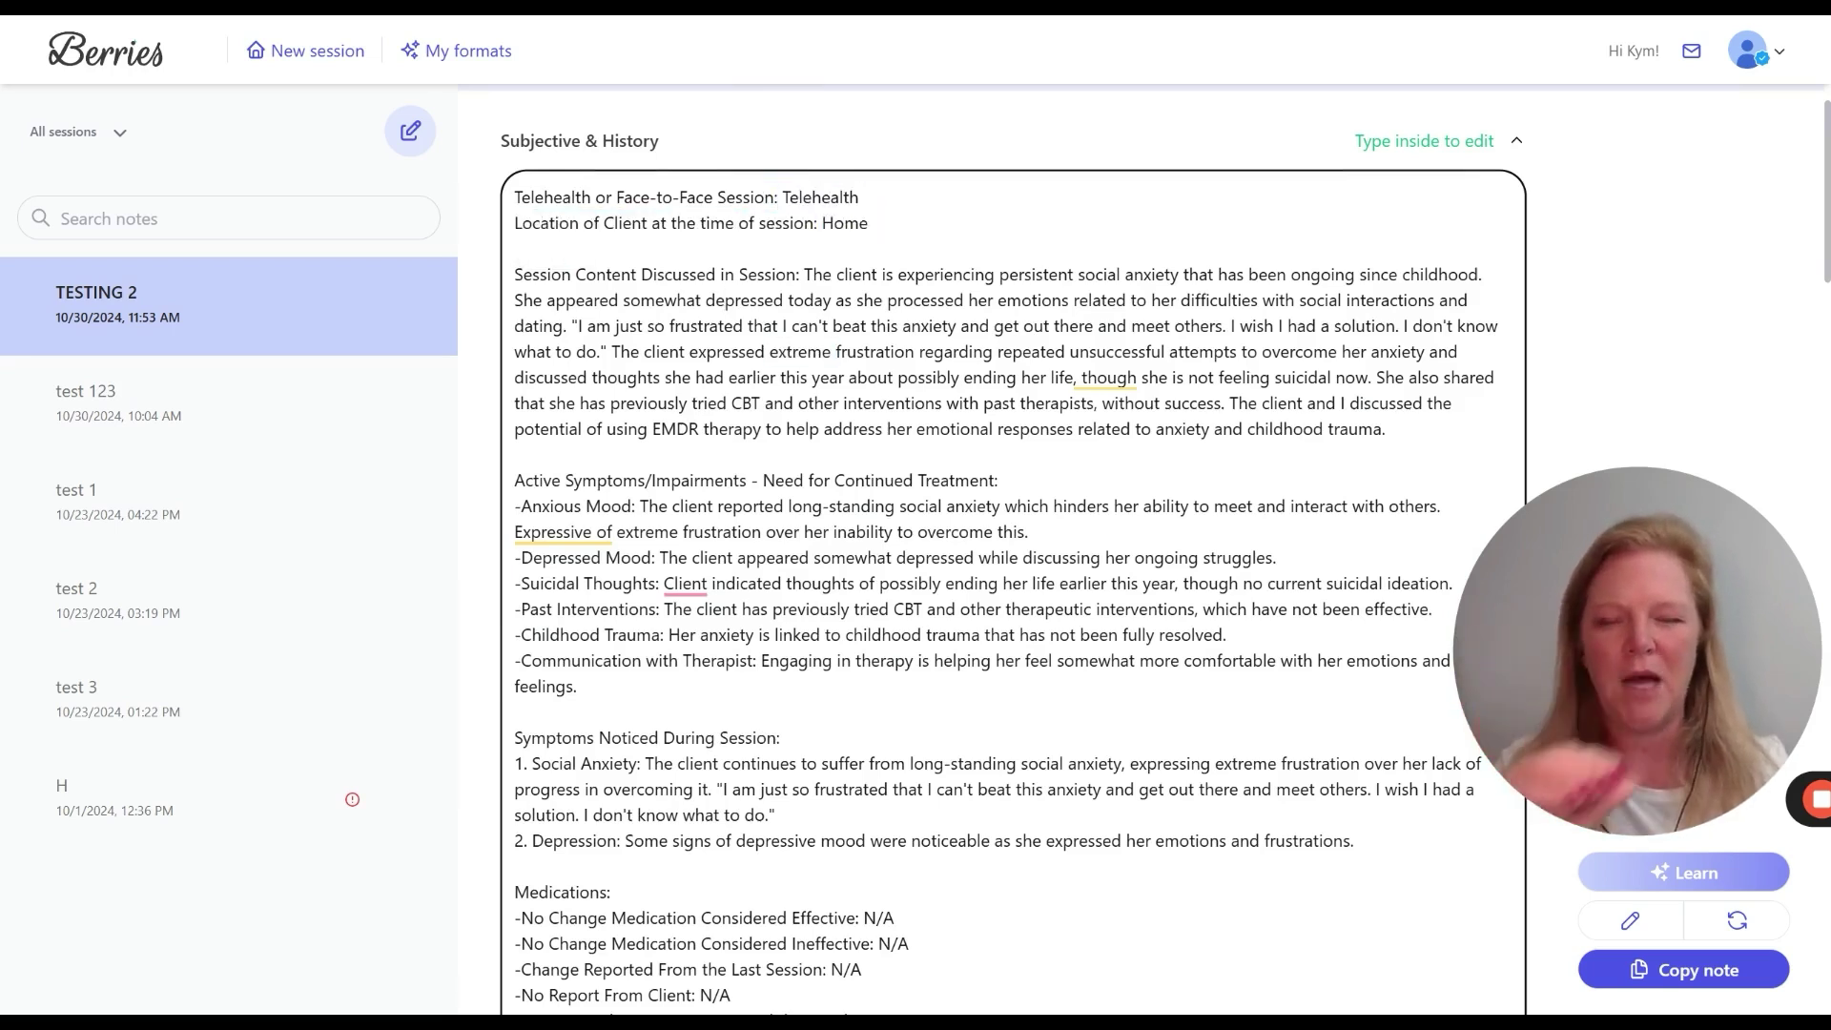
scroll(1011, 549, "down", 1)
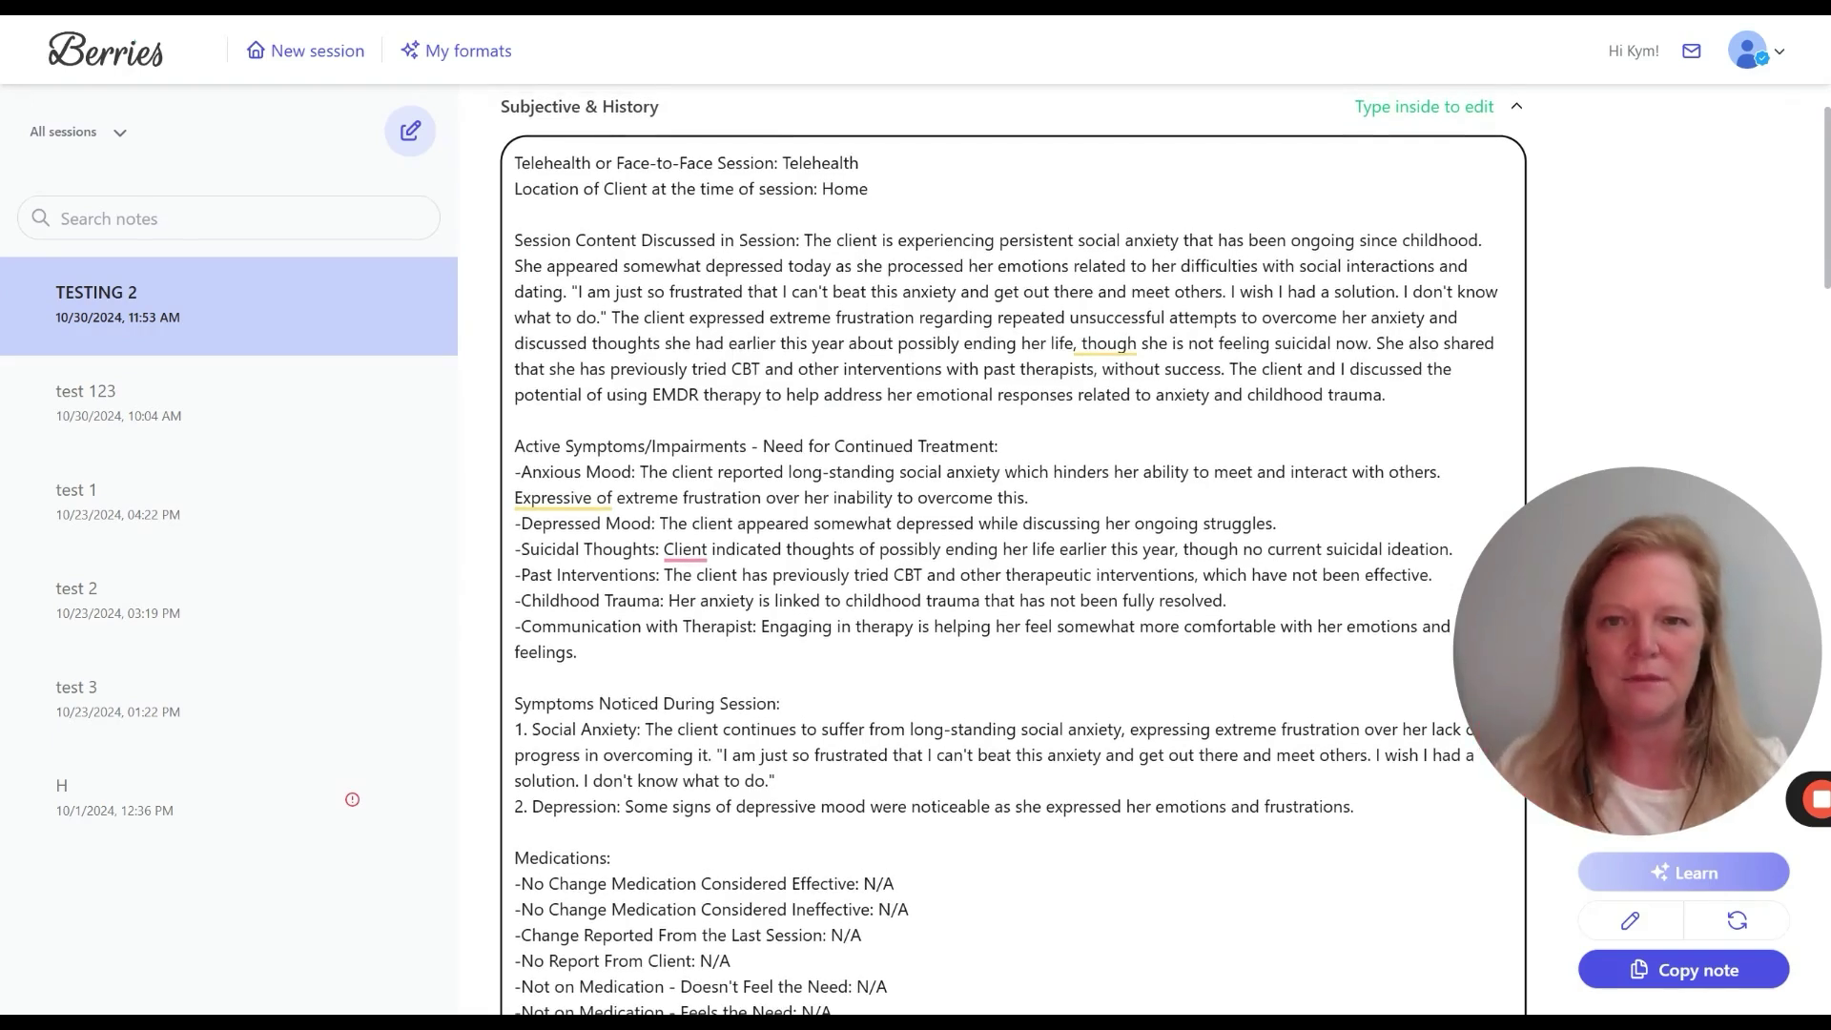
scroll(1013, 549, "down", 1)
scroll(1012, 550, "down", 1)
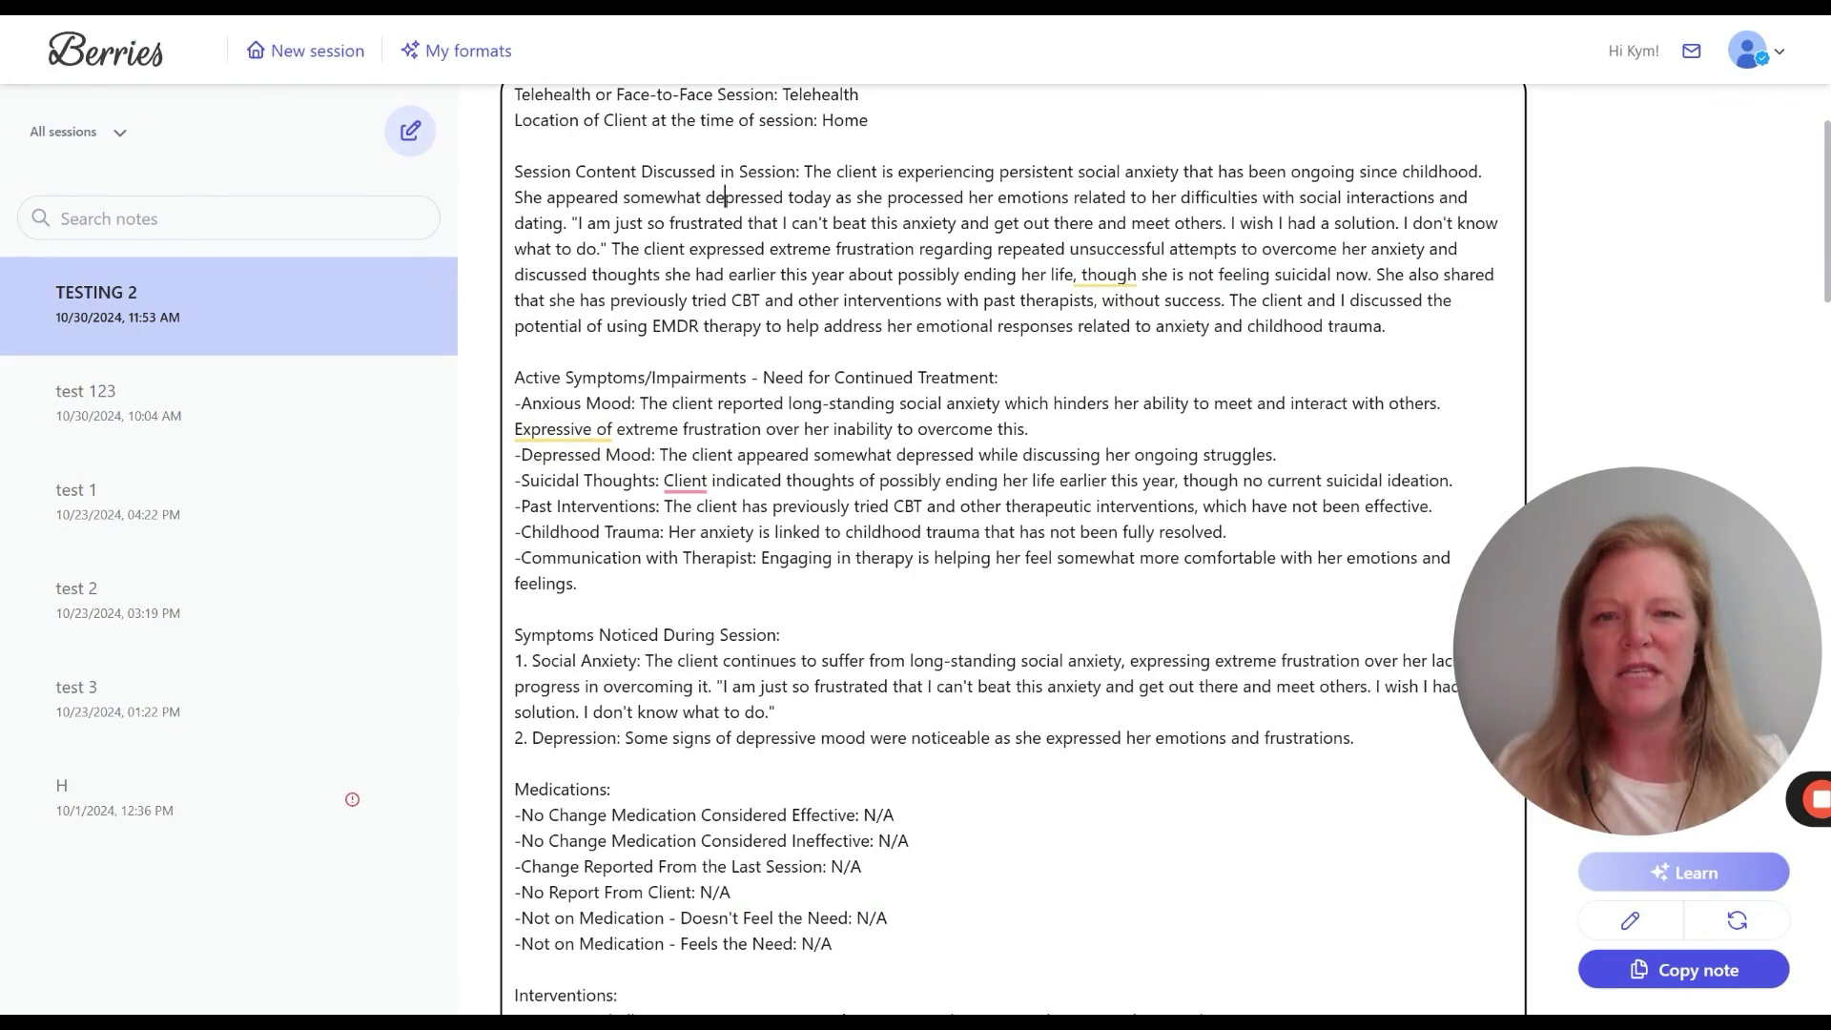
left_click_drag(1386, 327, 515, 173)
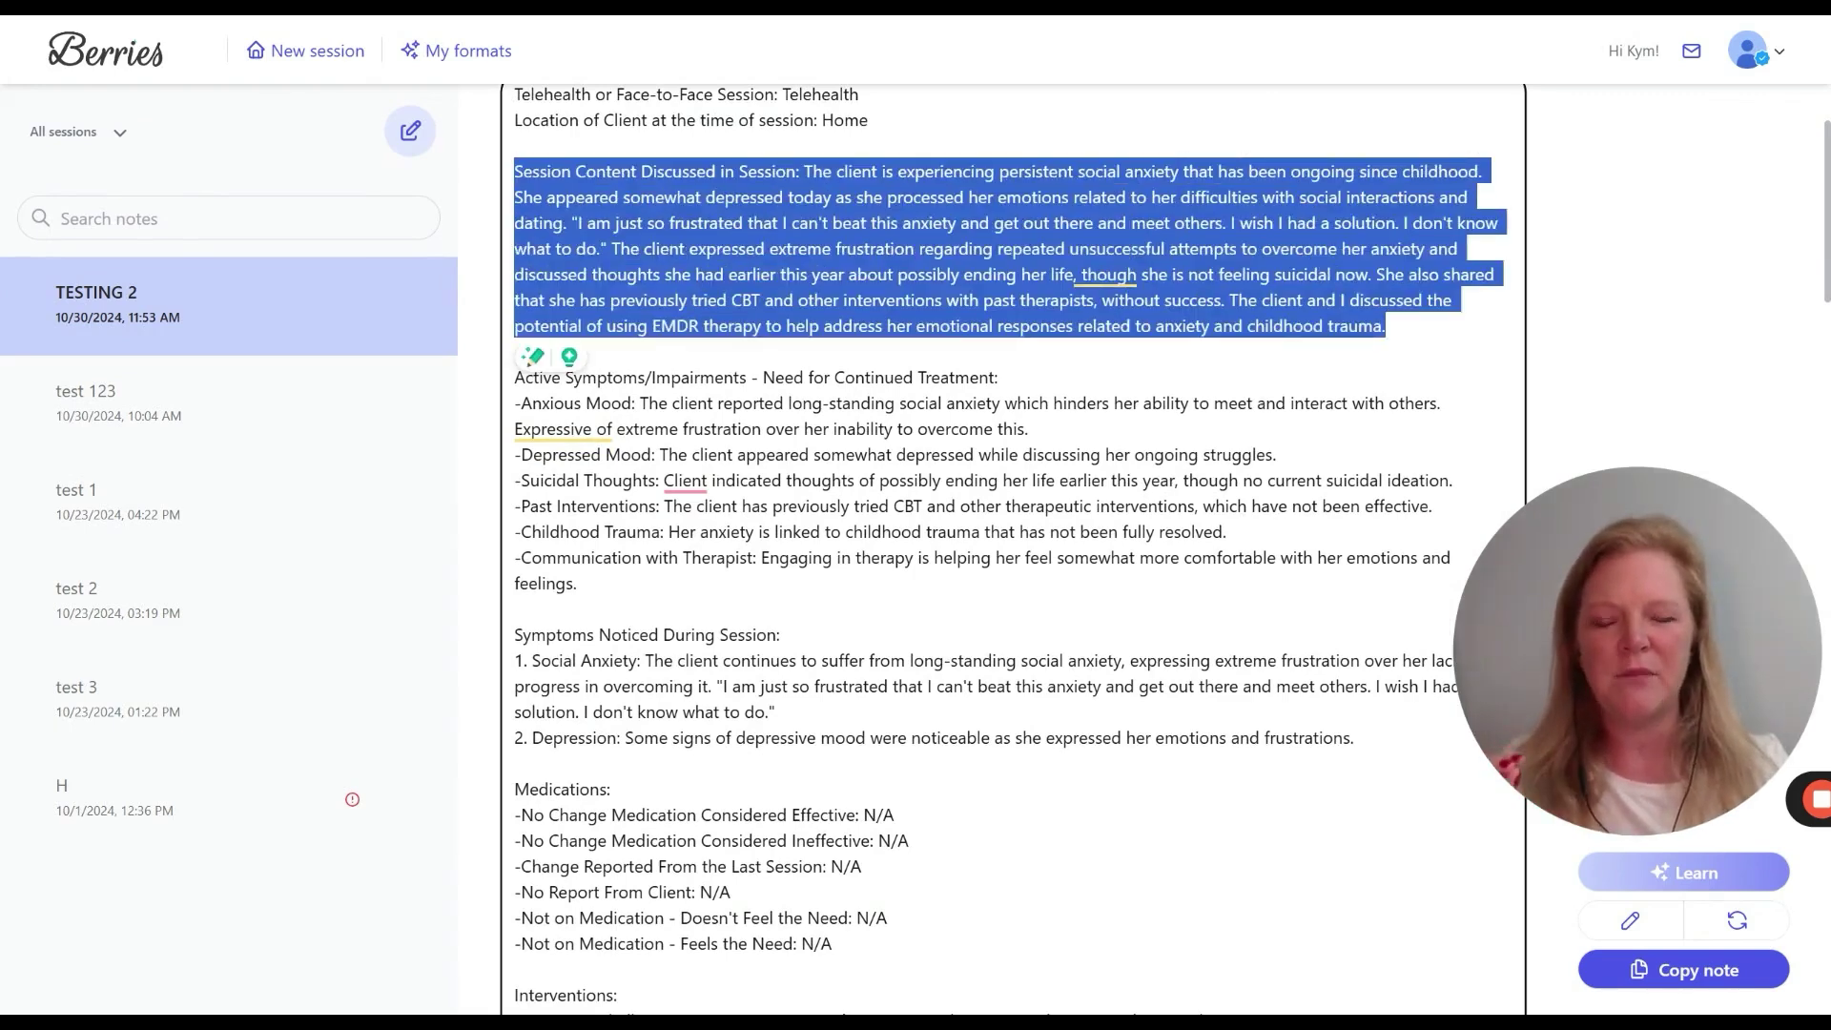
left_click(685, 250)
left_click_drag(572, 222, 1013, 222)
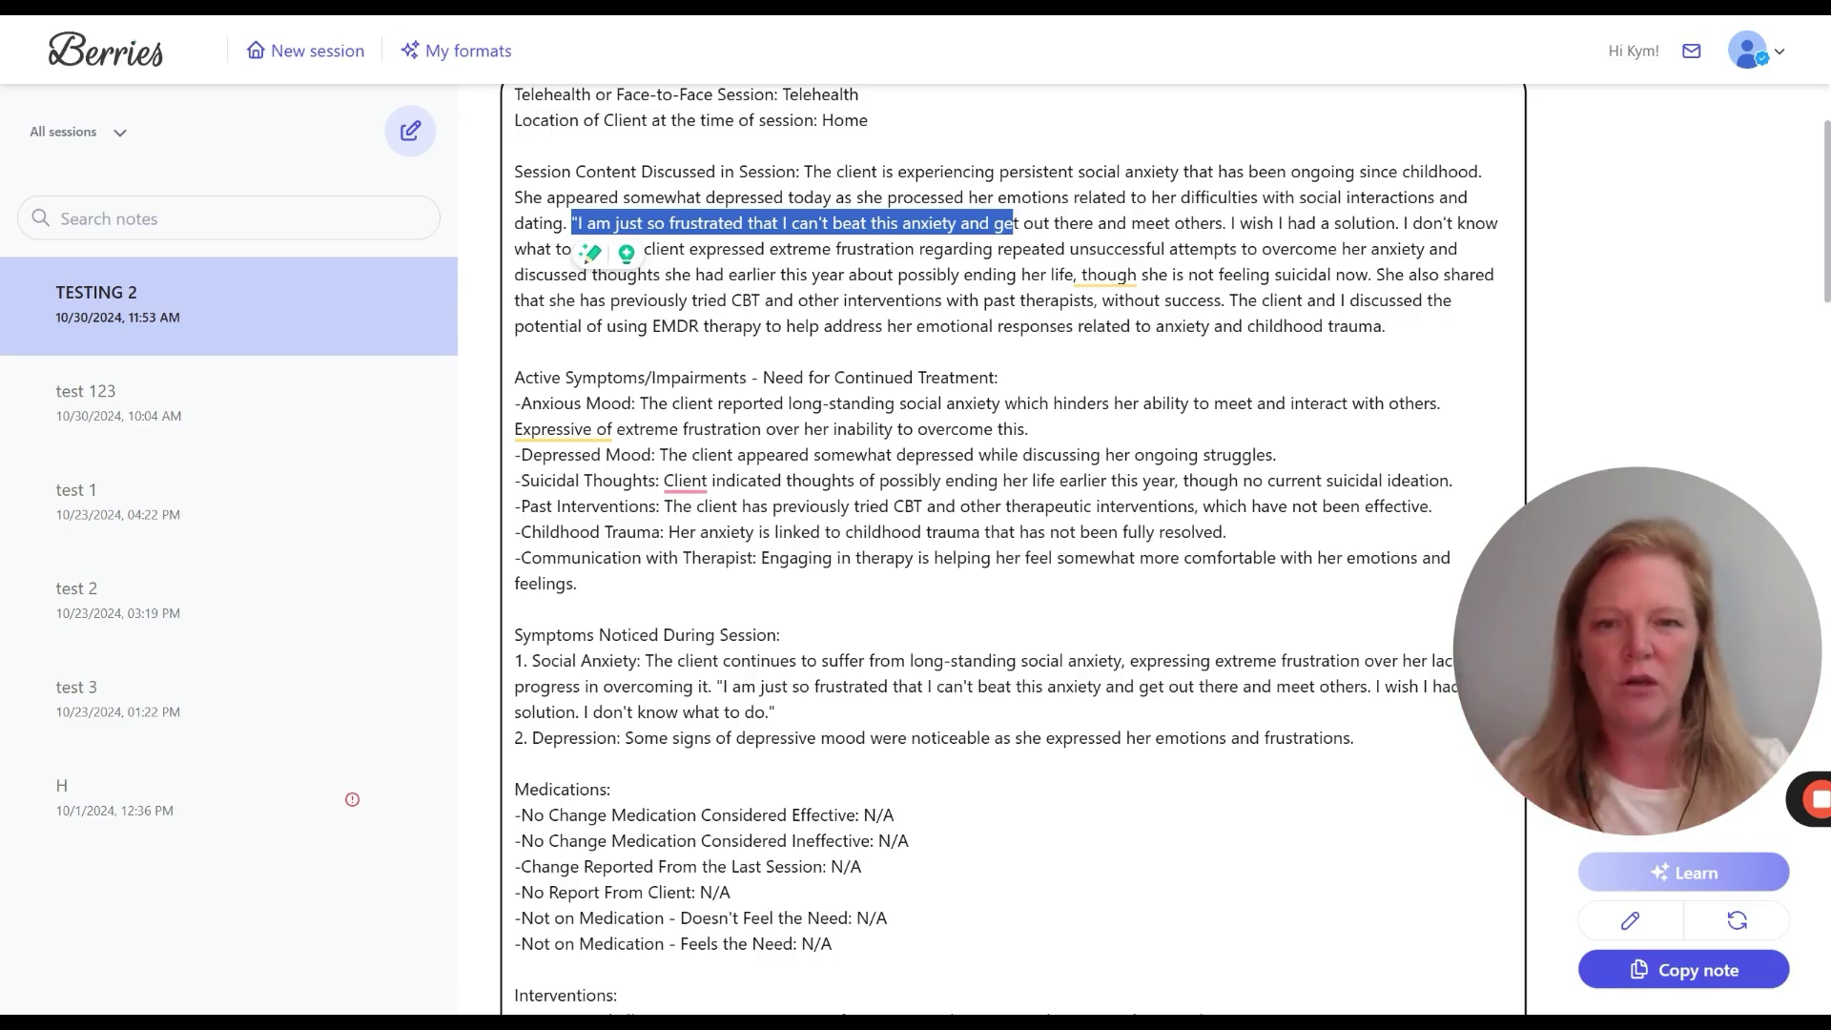
left_click(990, 455)
scroll(991, 455, "down", 2)
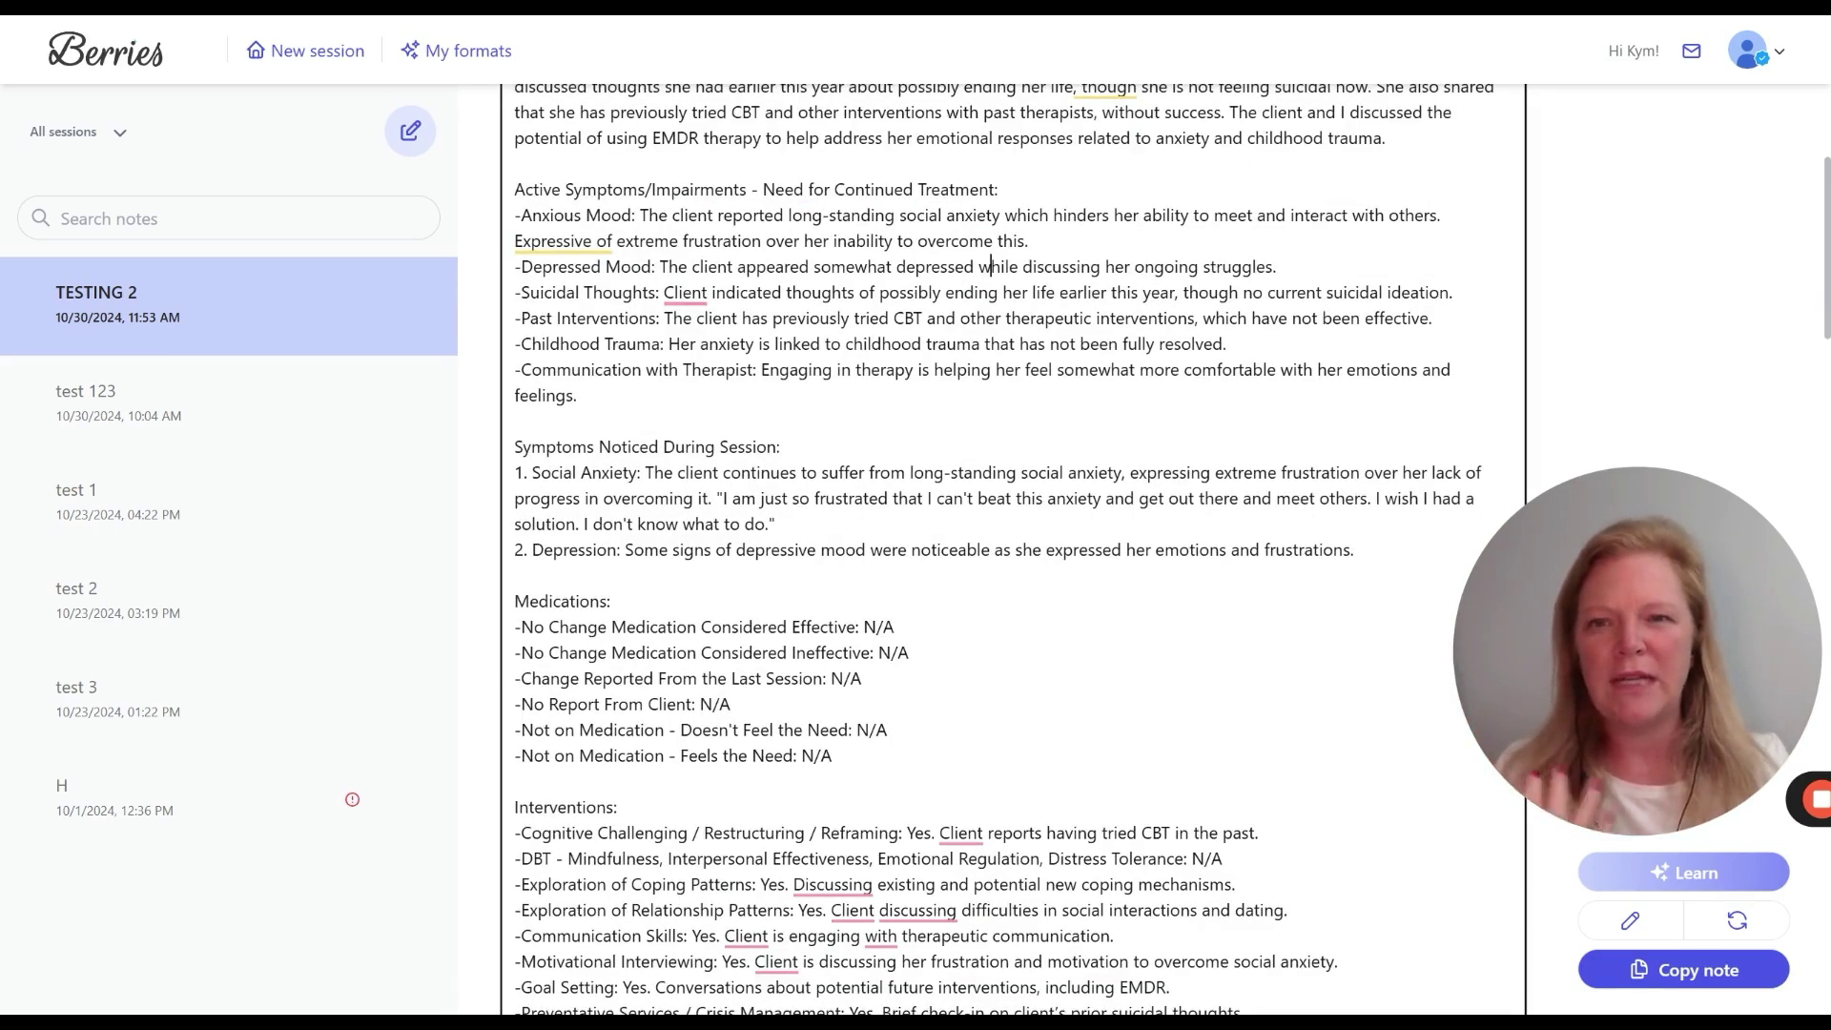
scroll(989, 454, "up", 2)
scroll(990, 454, "down", 2)
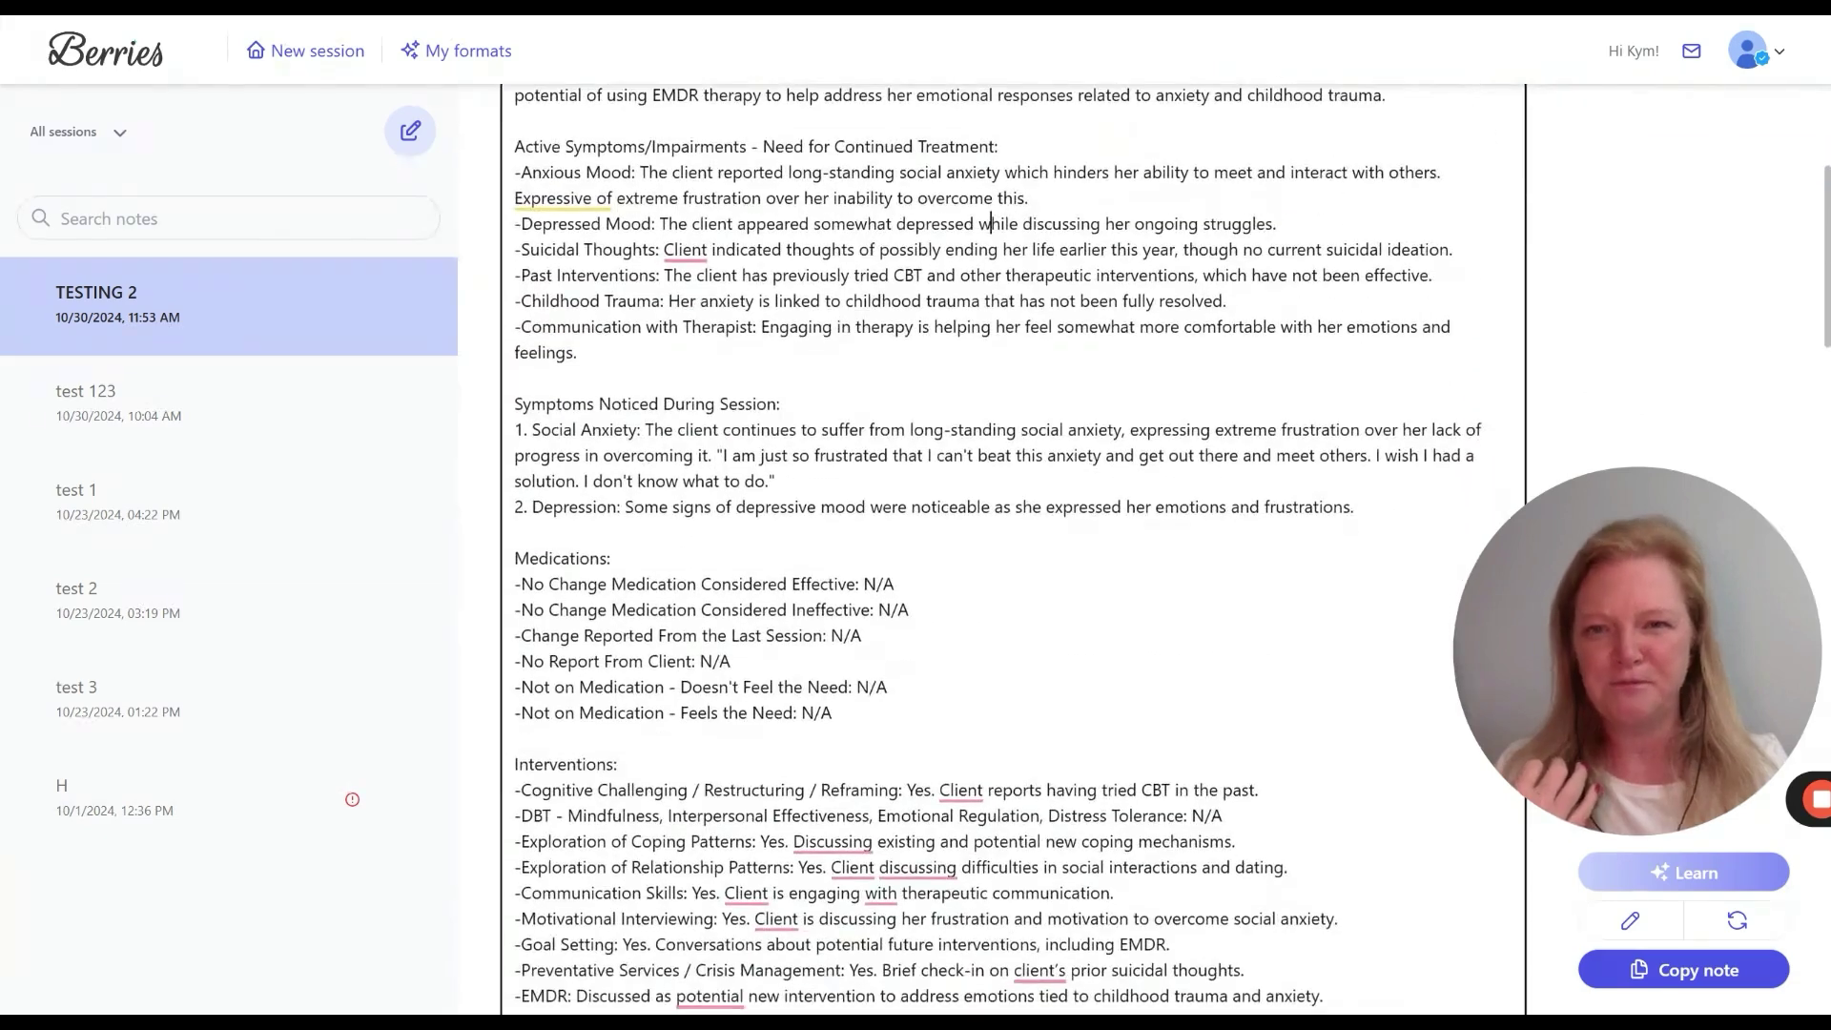
left_click_drag(516, 147, 580, 356)
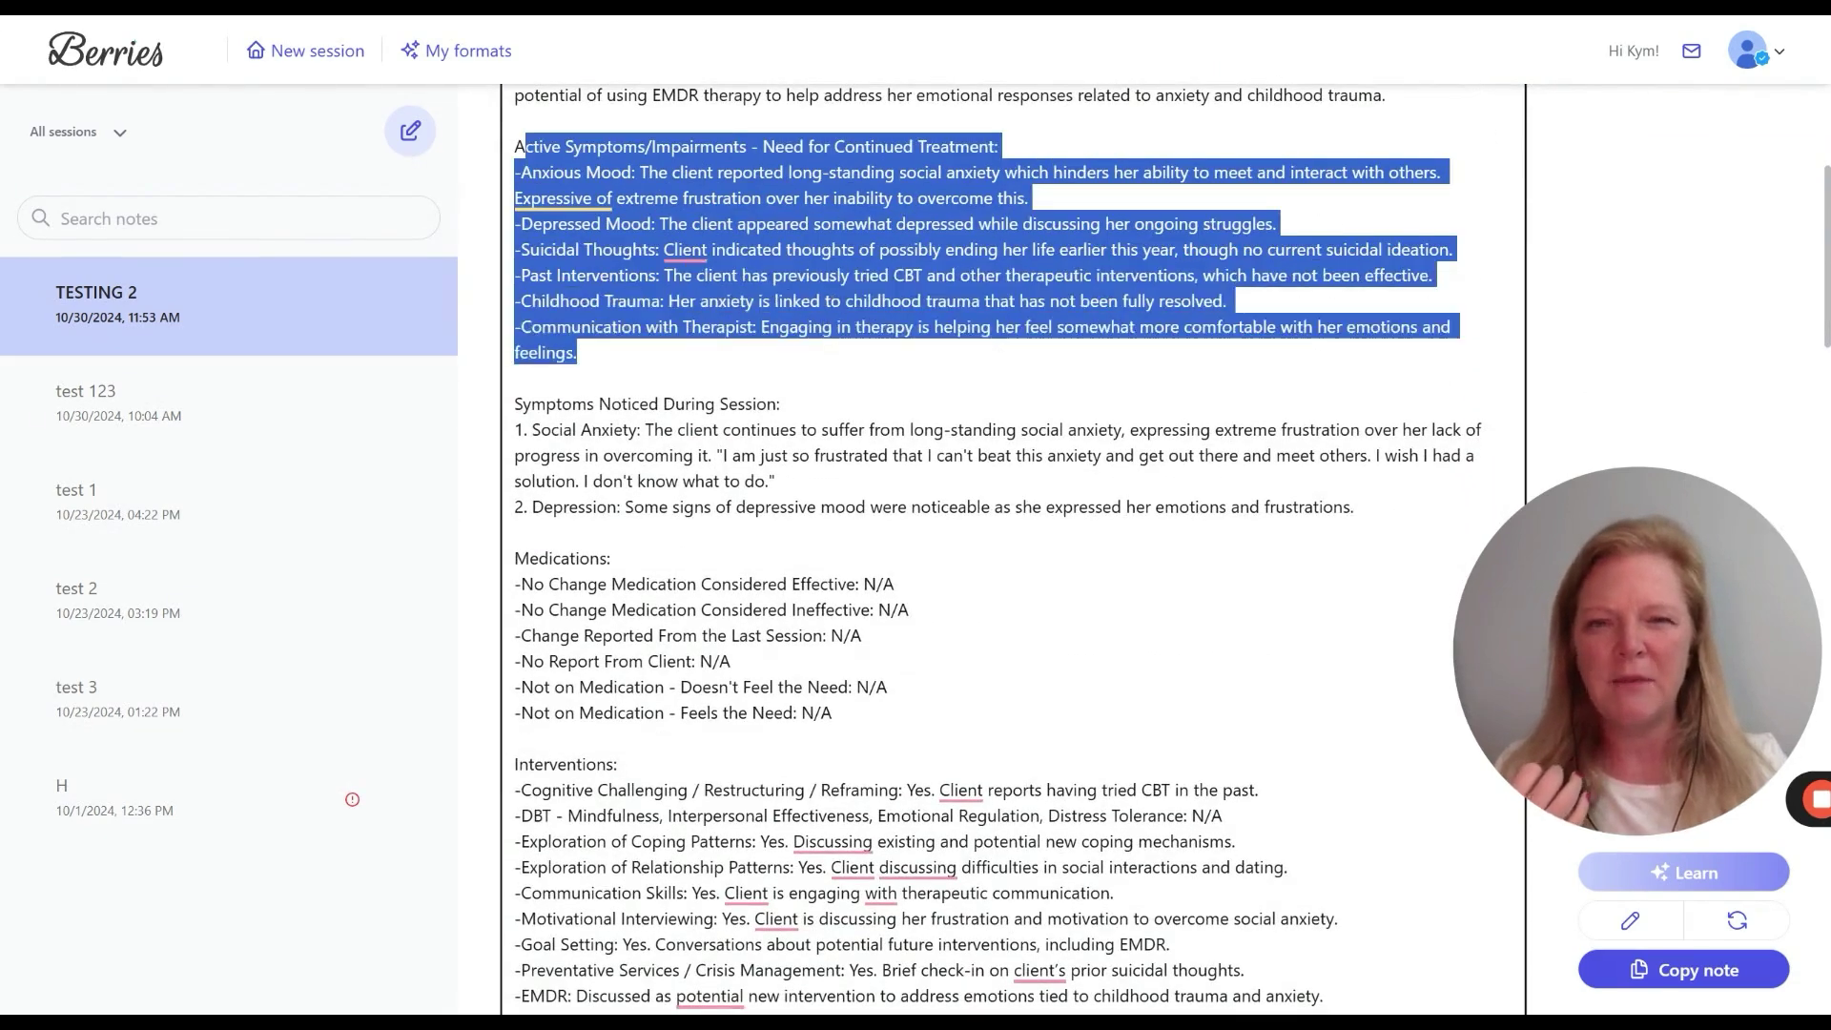
left_click(591, 378)
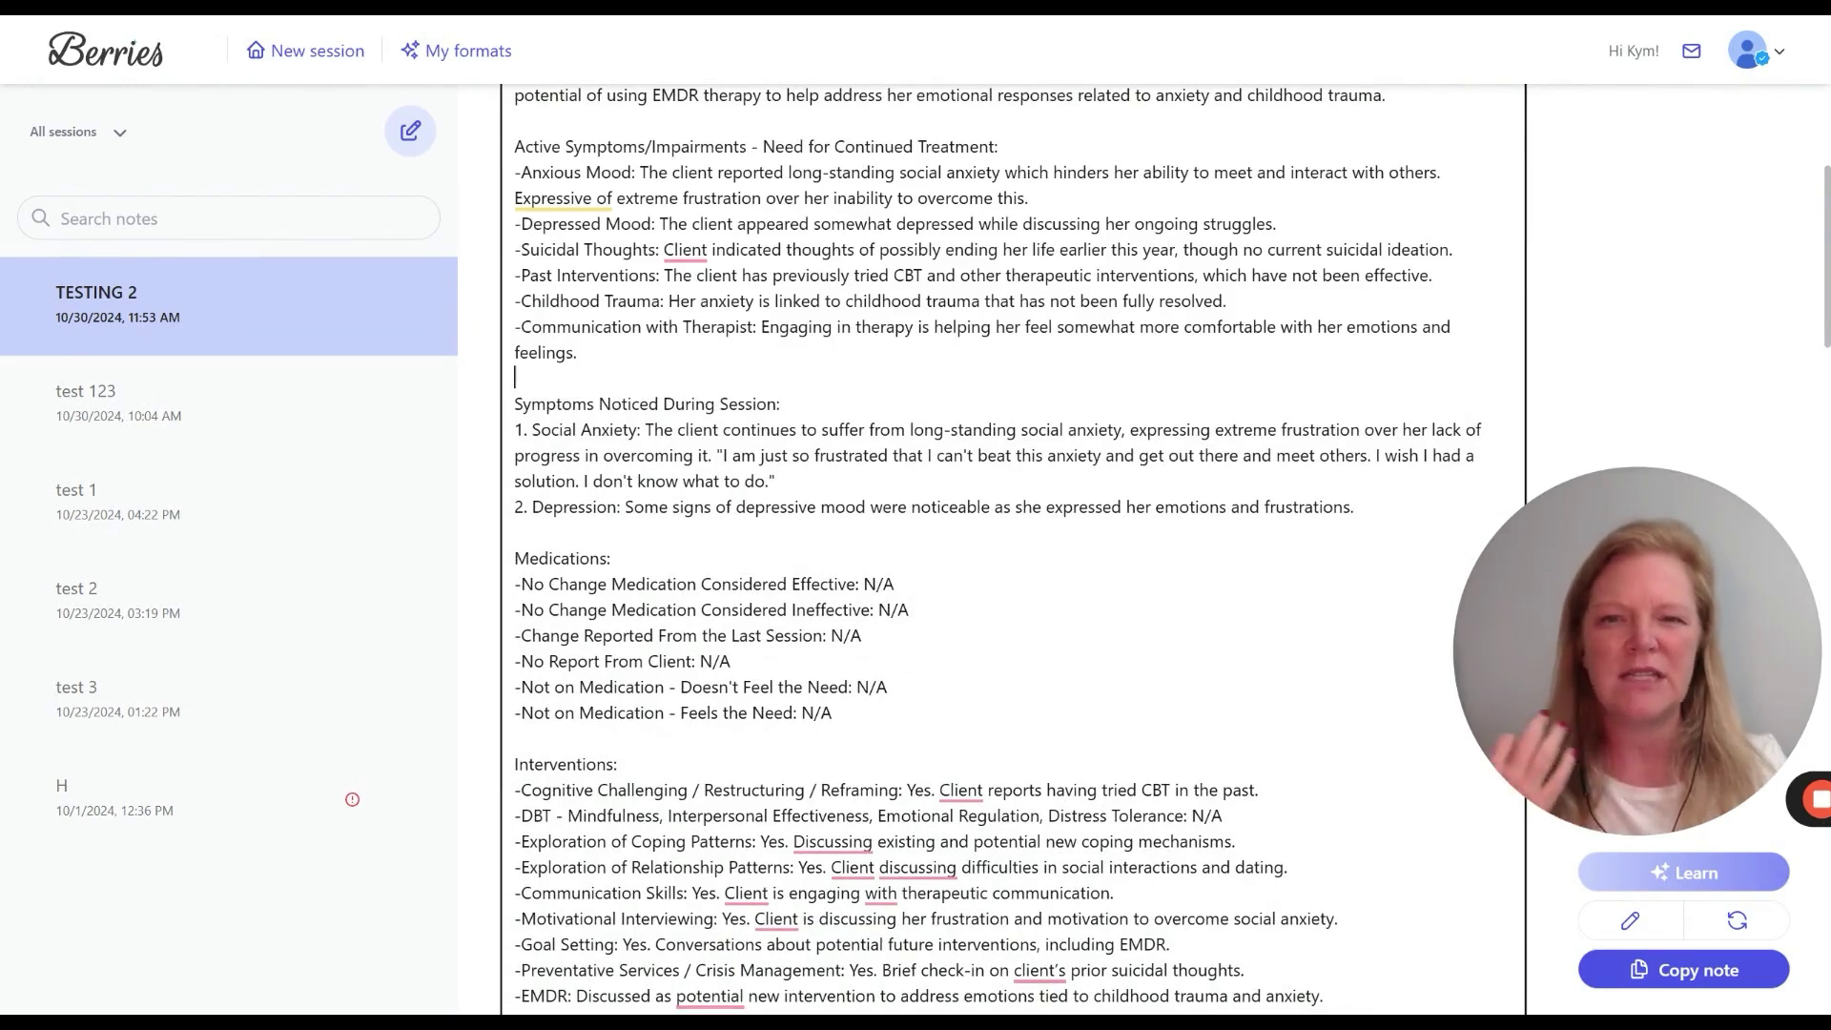
scroll(1010, 550, "down", 2)
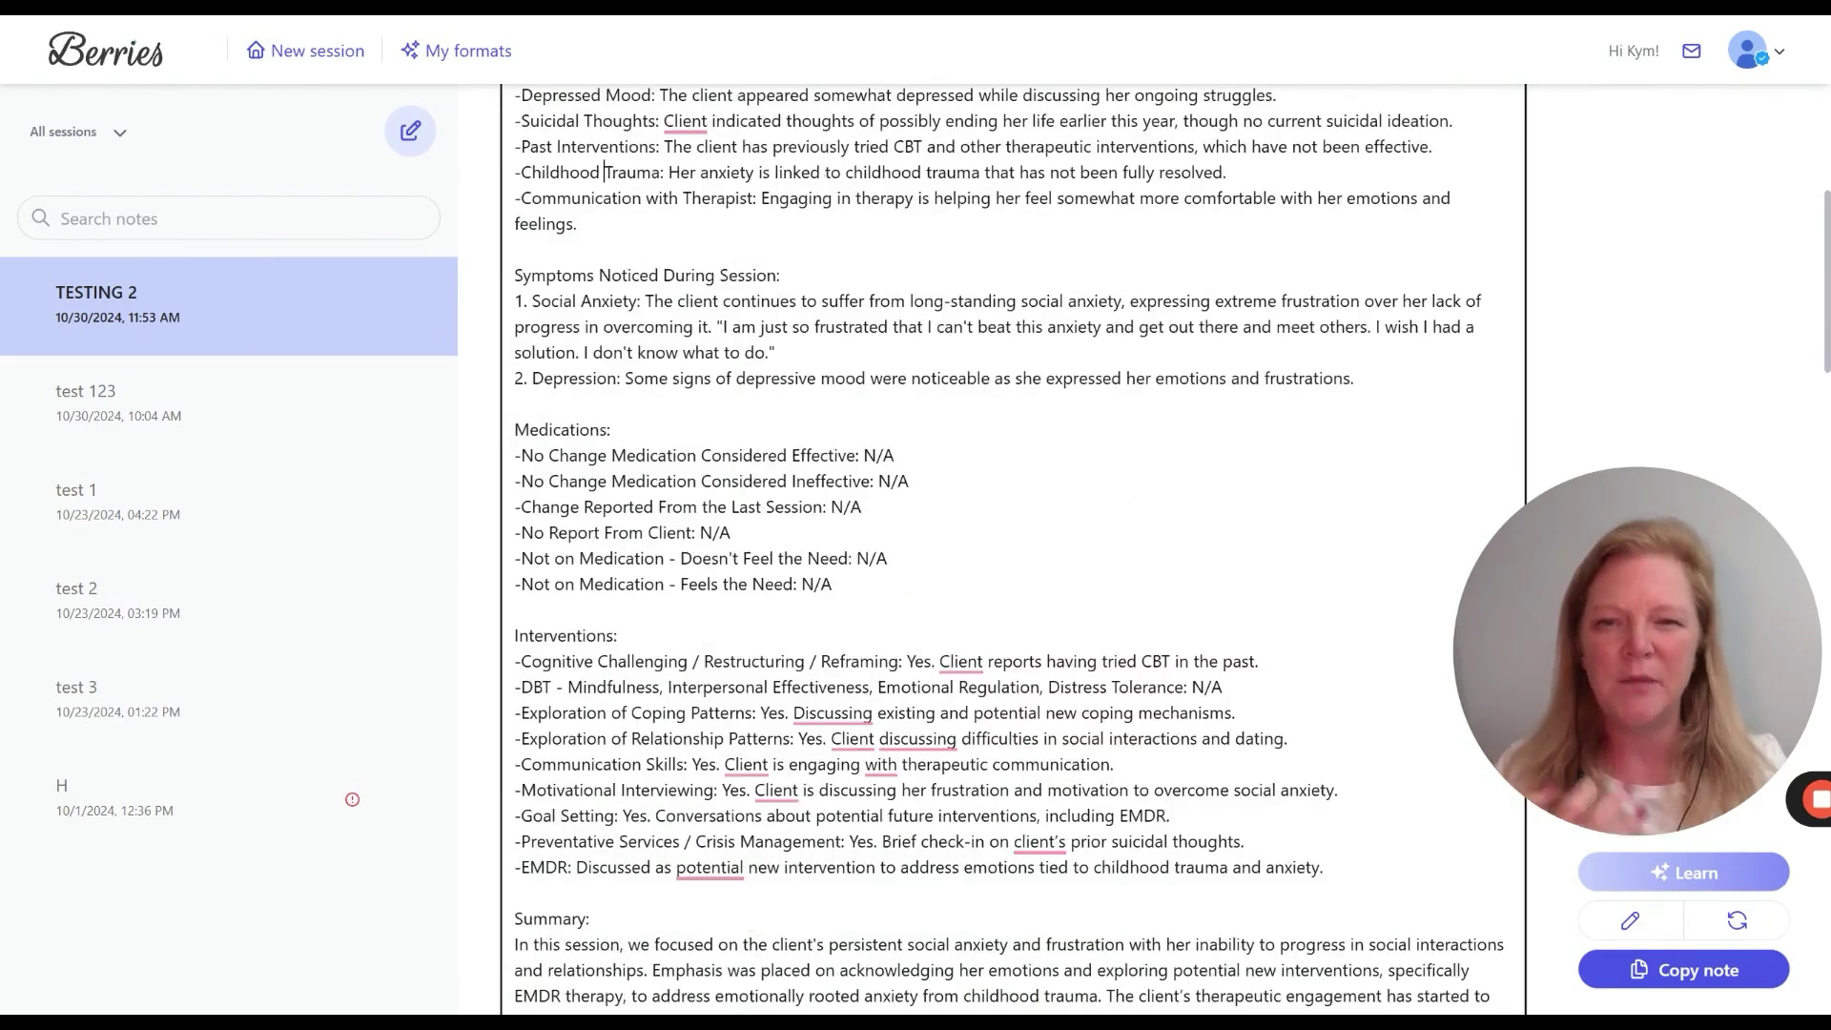
scroll(1010, 549, "down", 1)
left_click(604, 137)
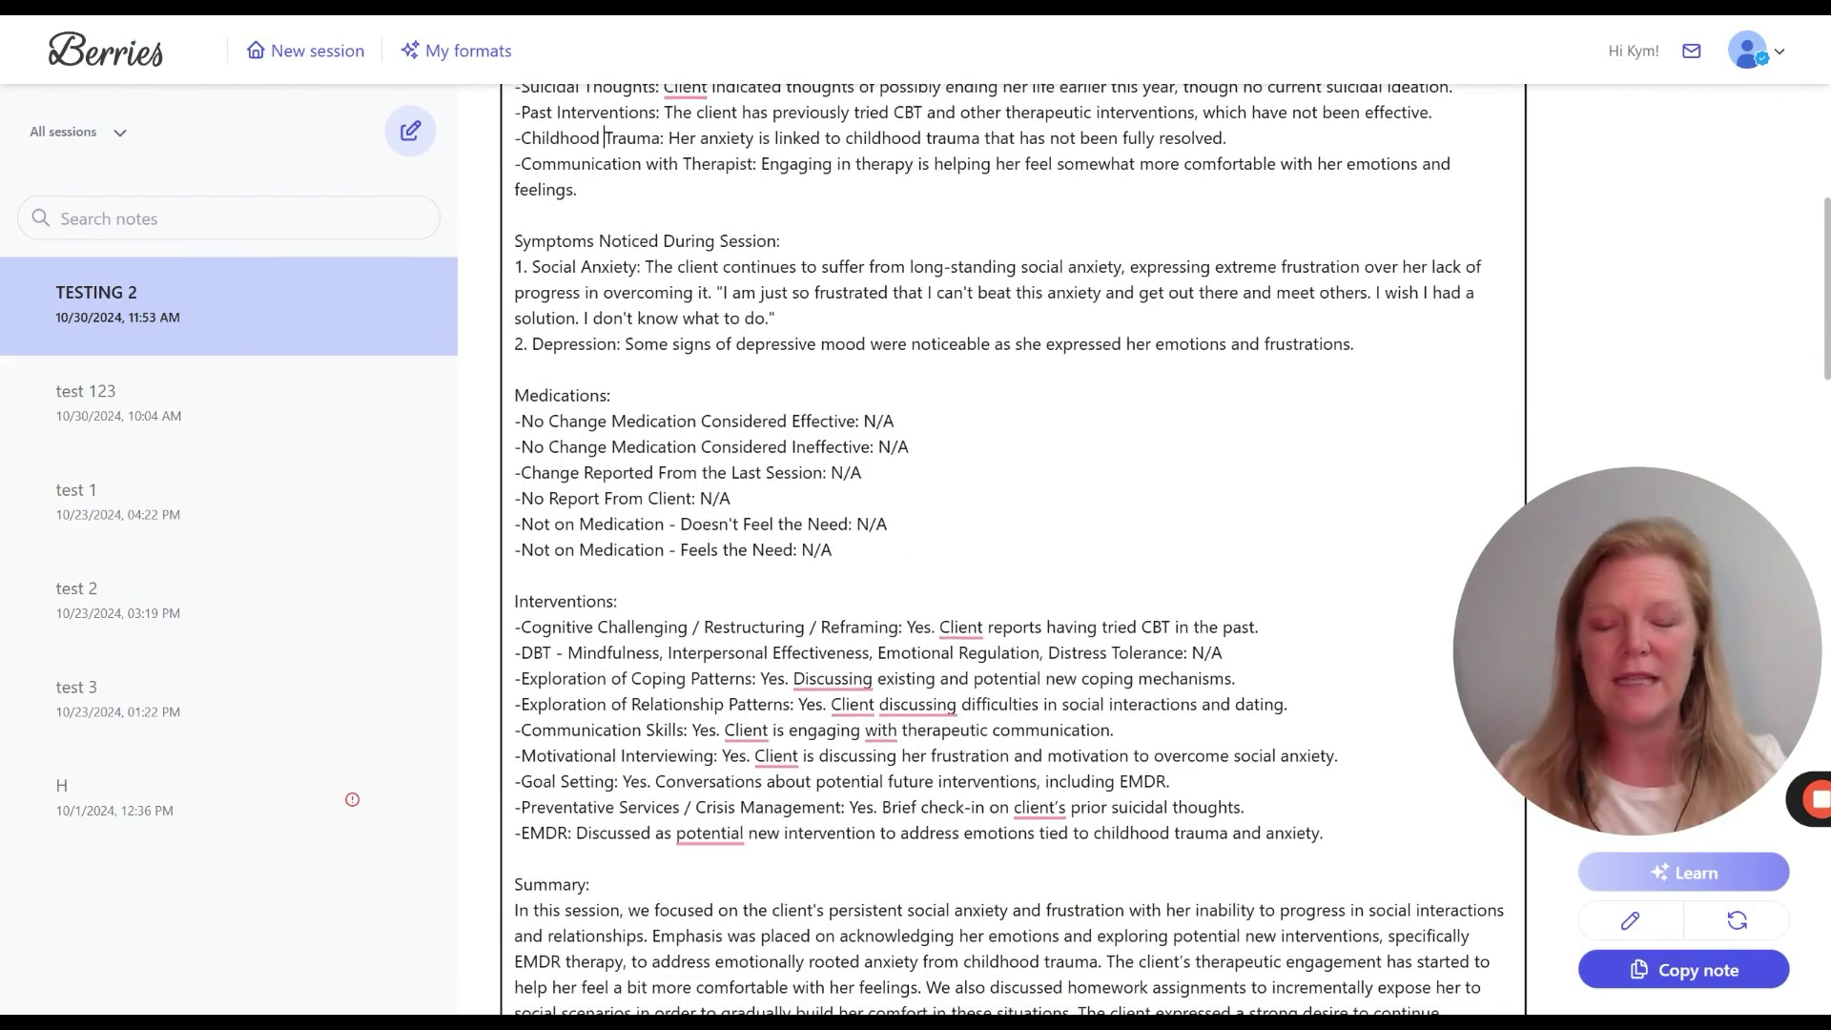
left_click_drag(714, 293, 769, 319)
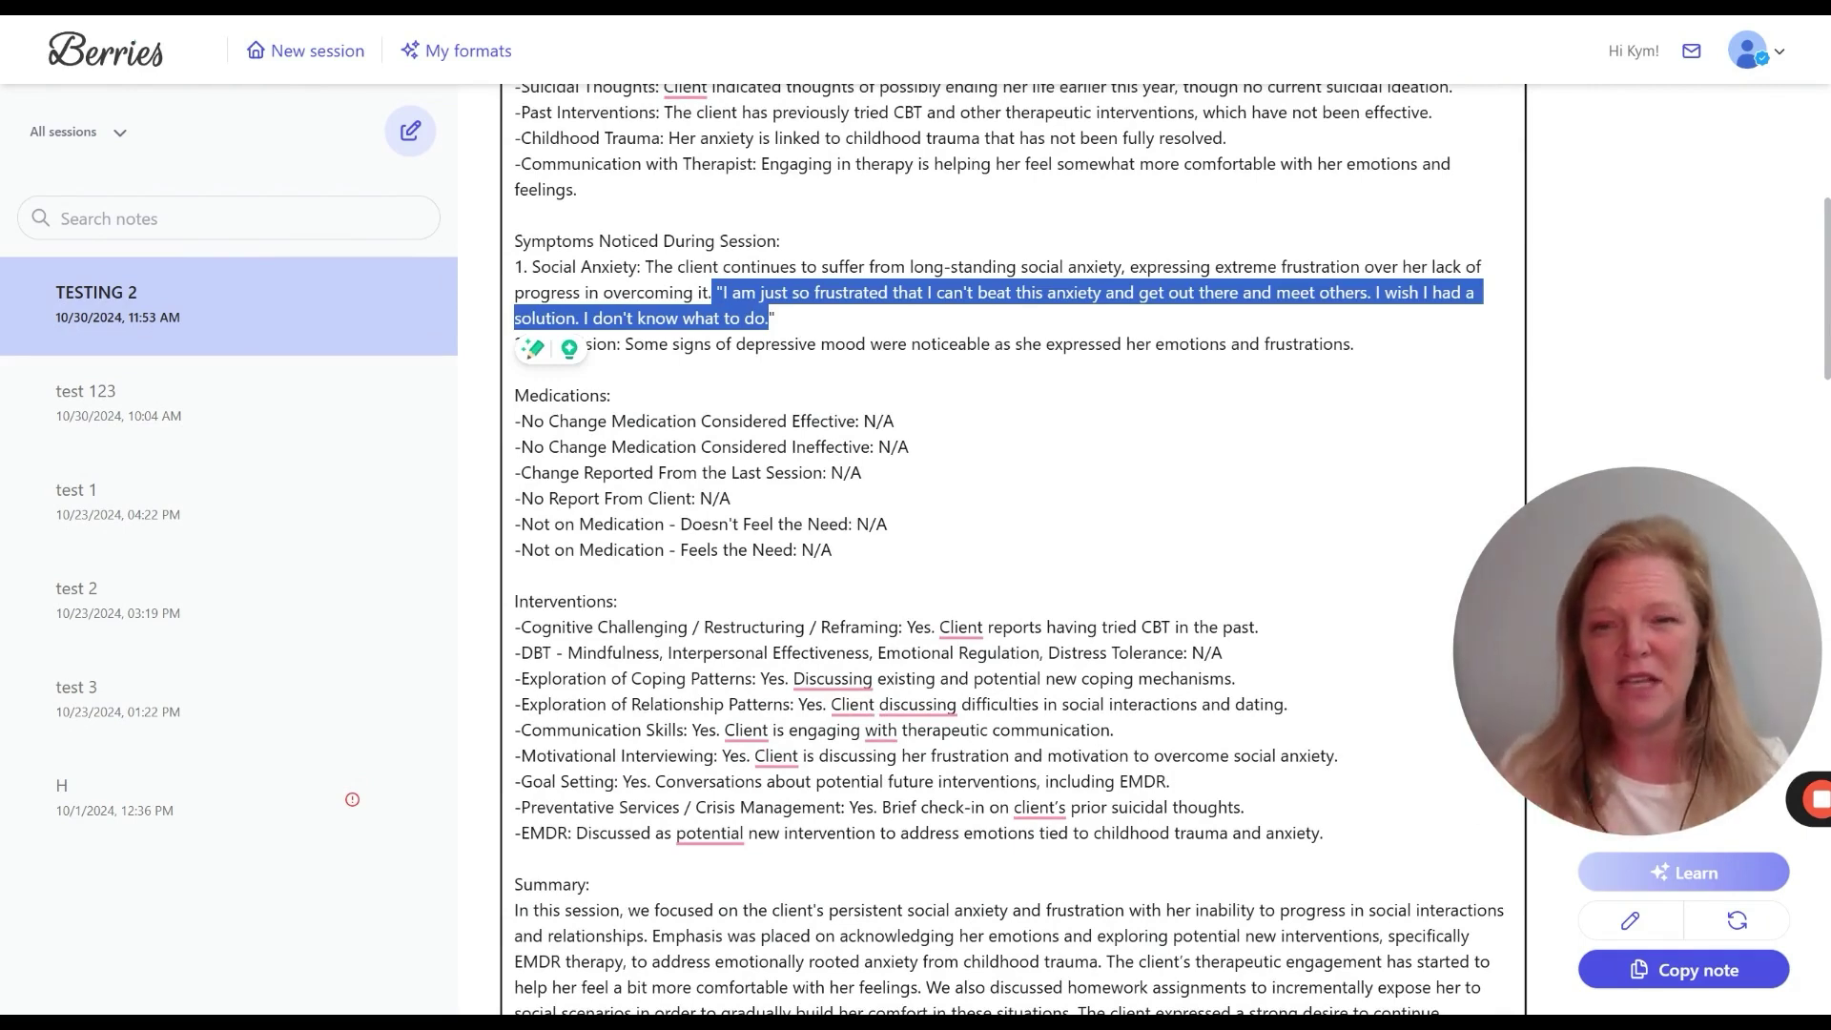
scroll(1013, 549, "down", 1)
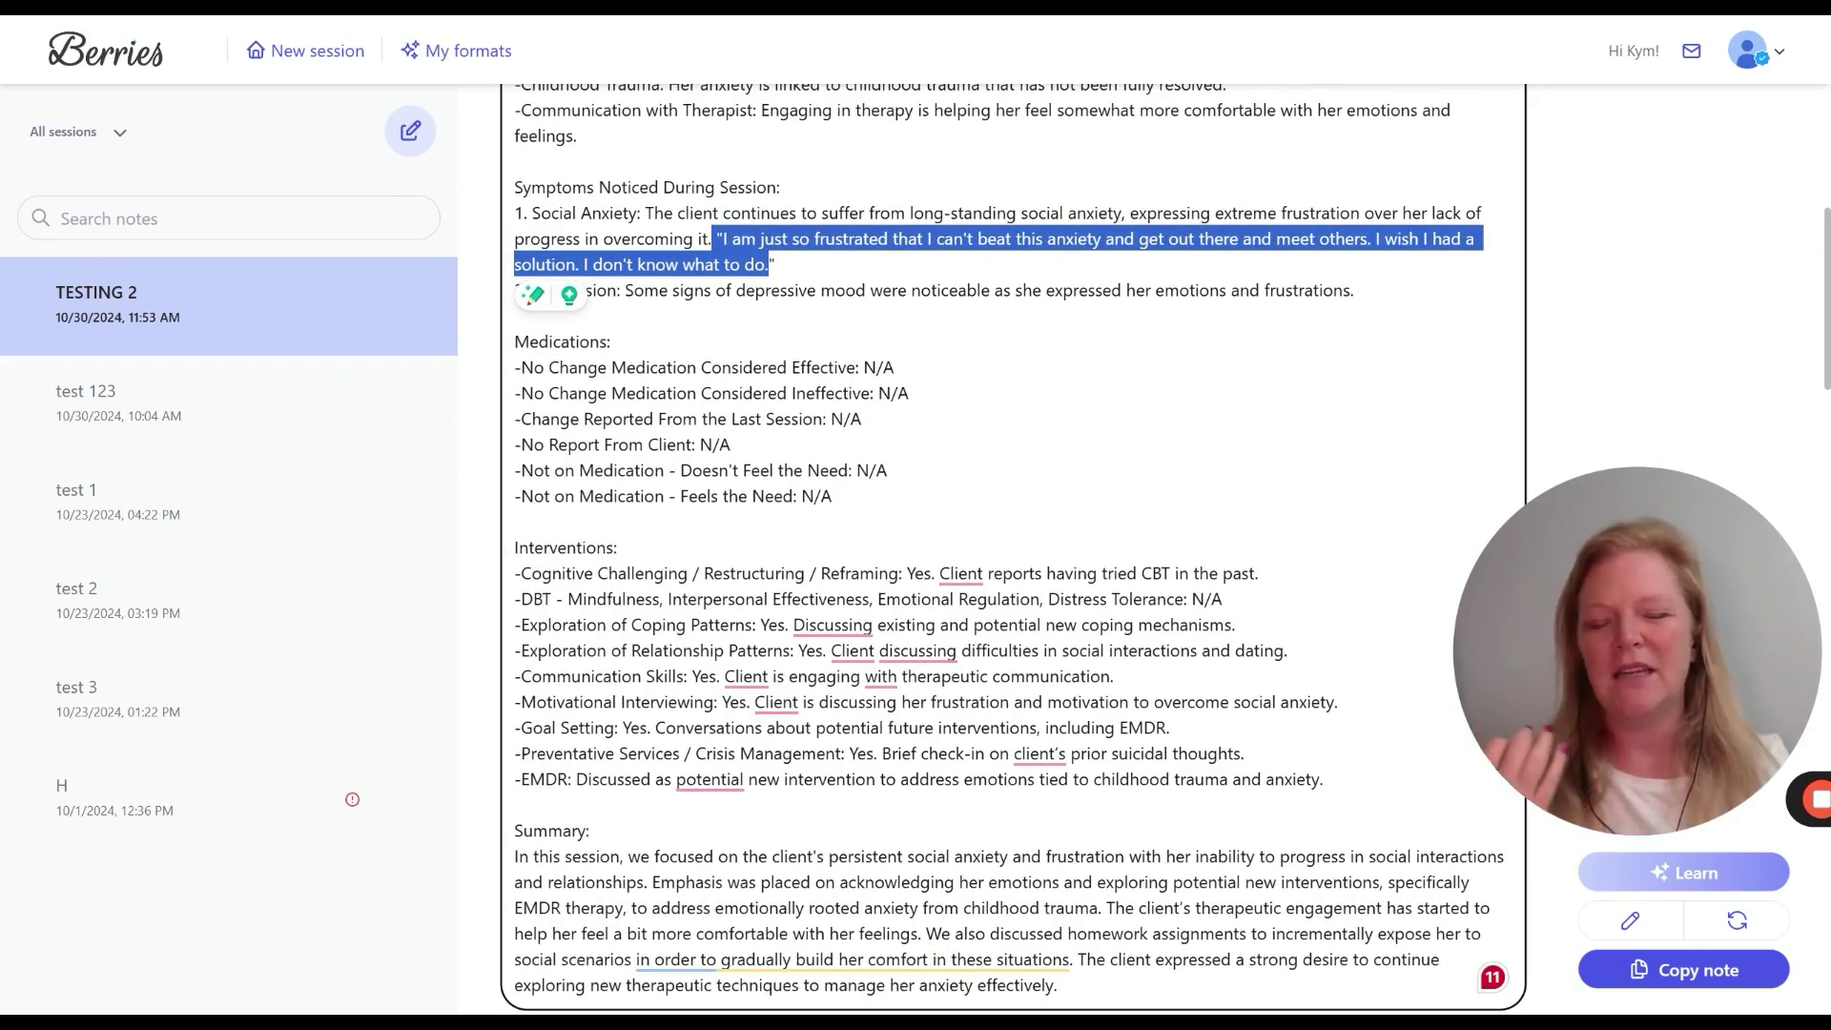
left_click_drag(833, 496, 733, 446)
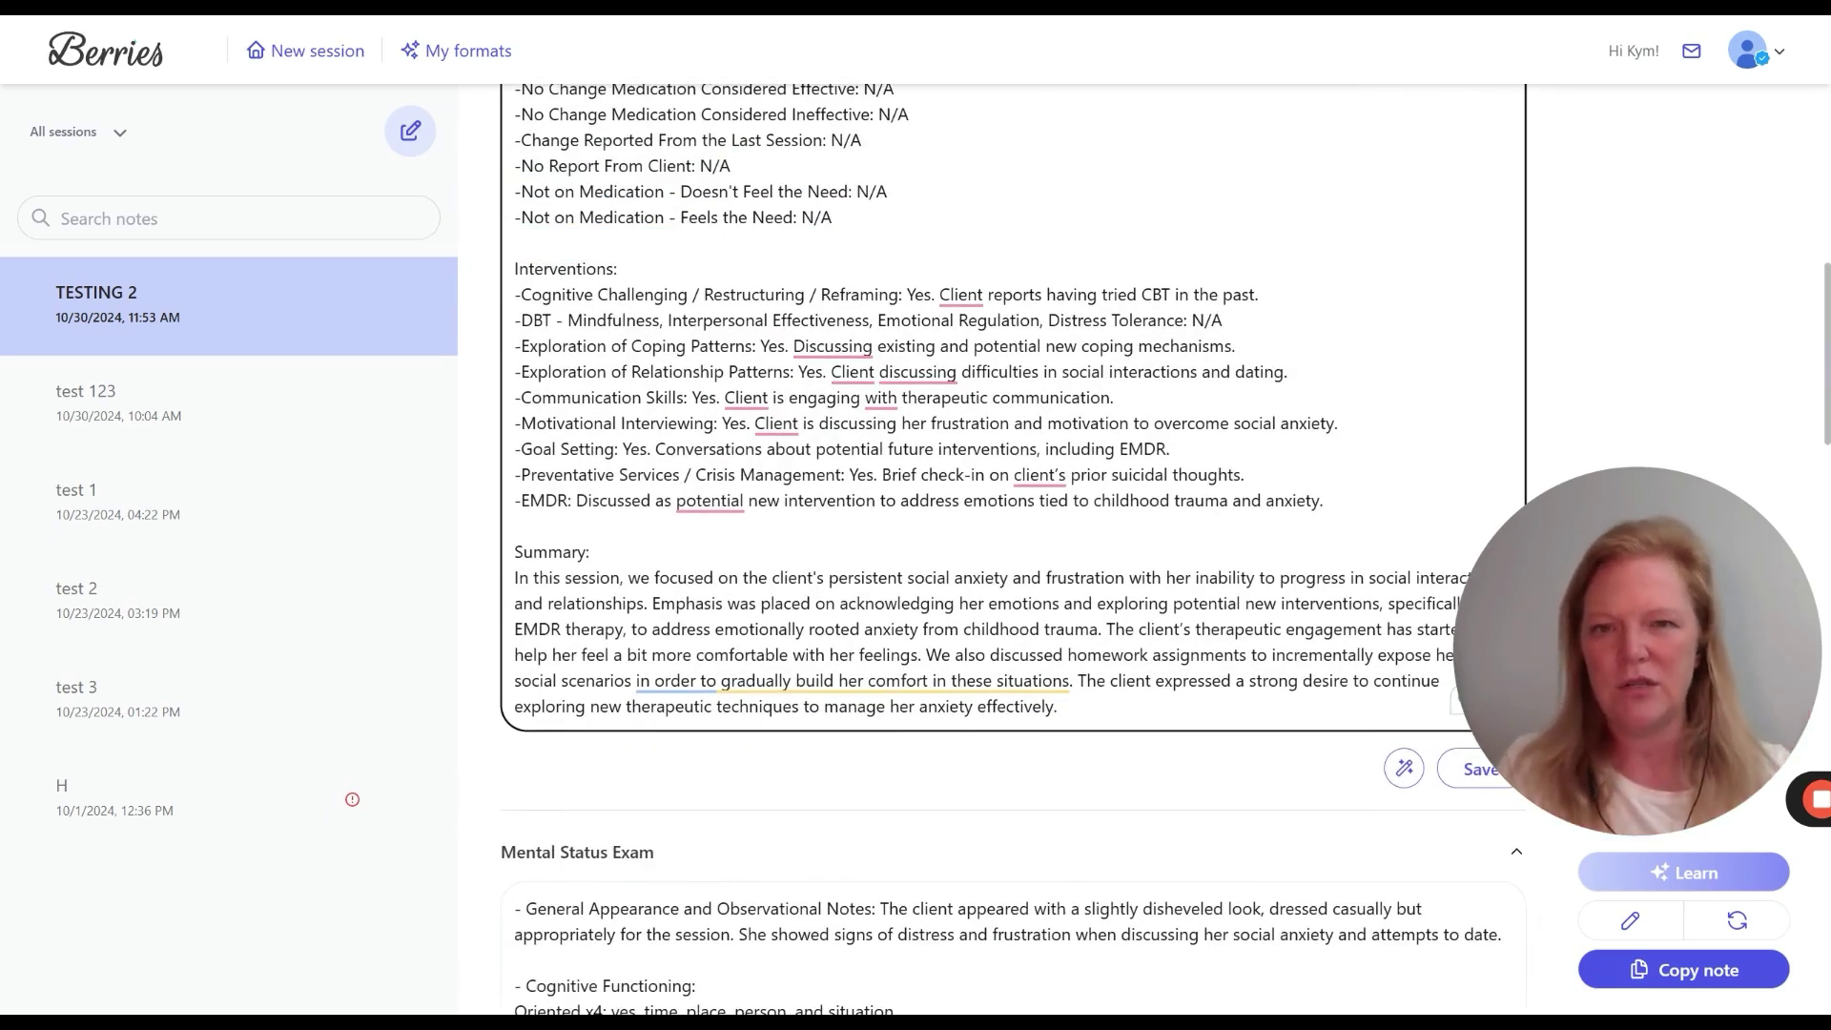
scroll(1013, 549, "up", 1)
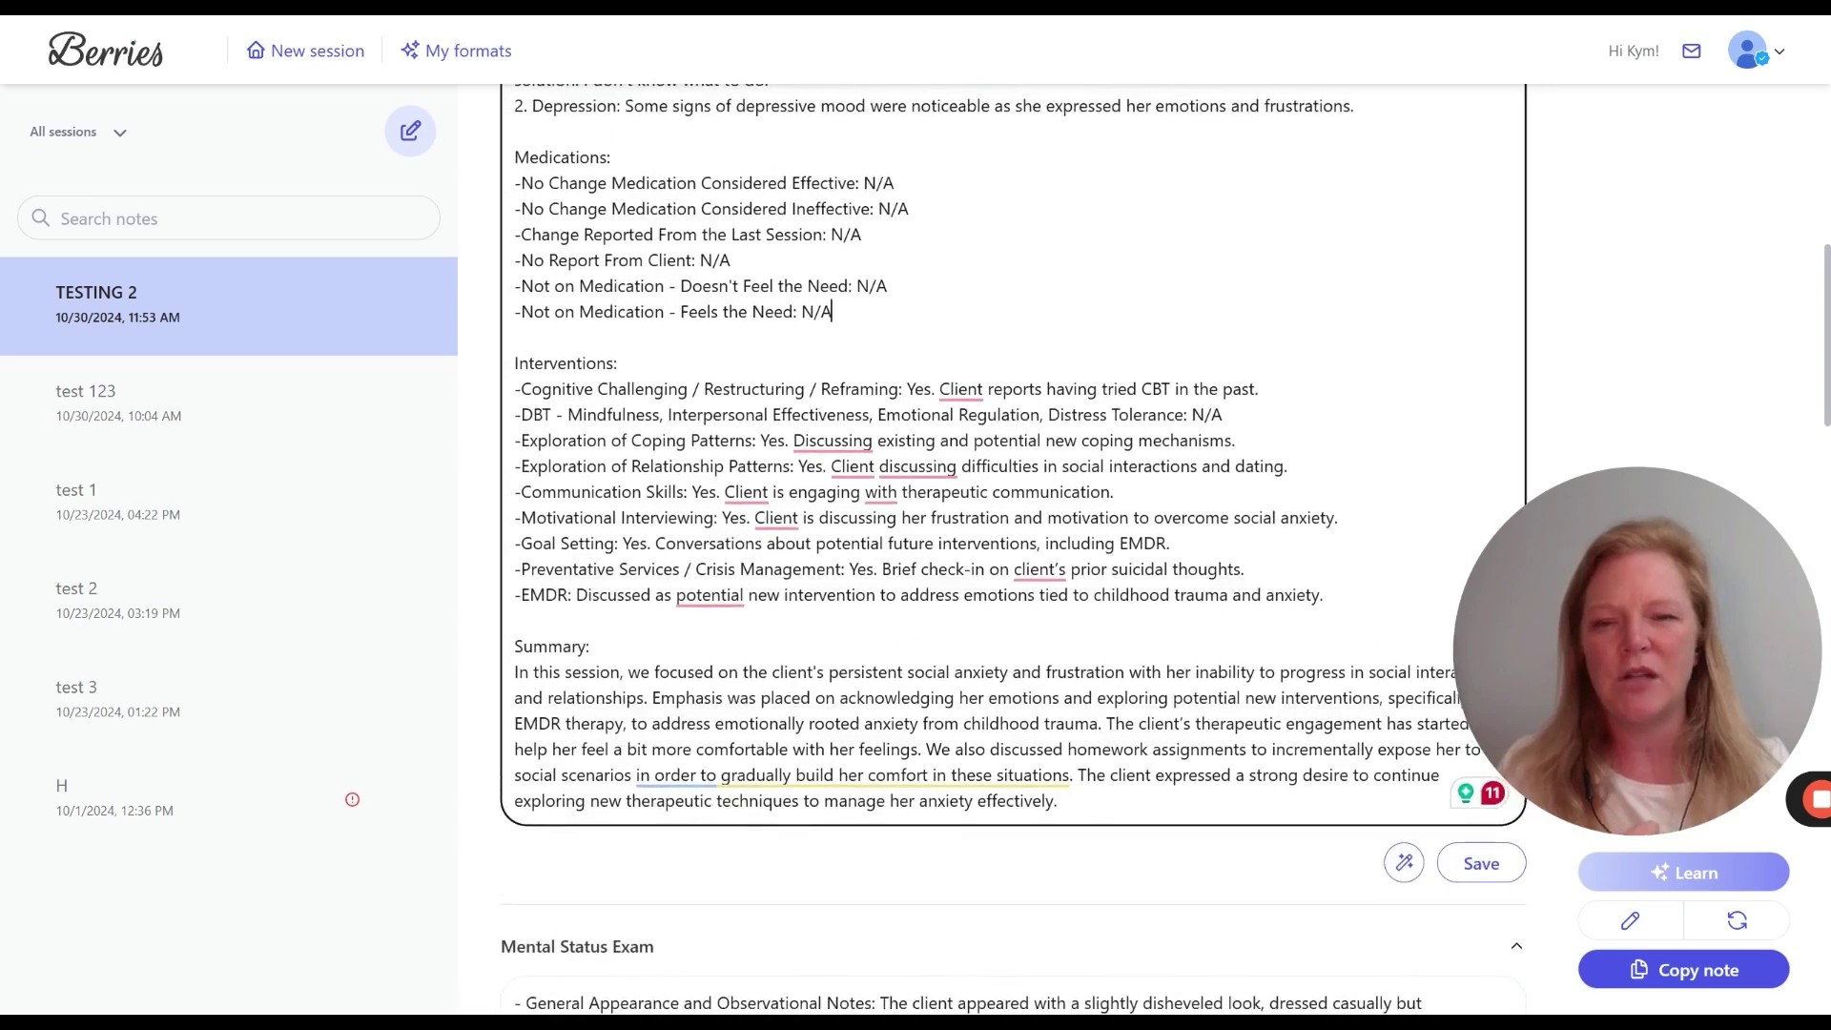
left_click_drag(831, 311, 612, 156)
left_click(831, 312)
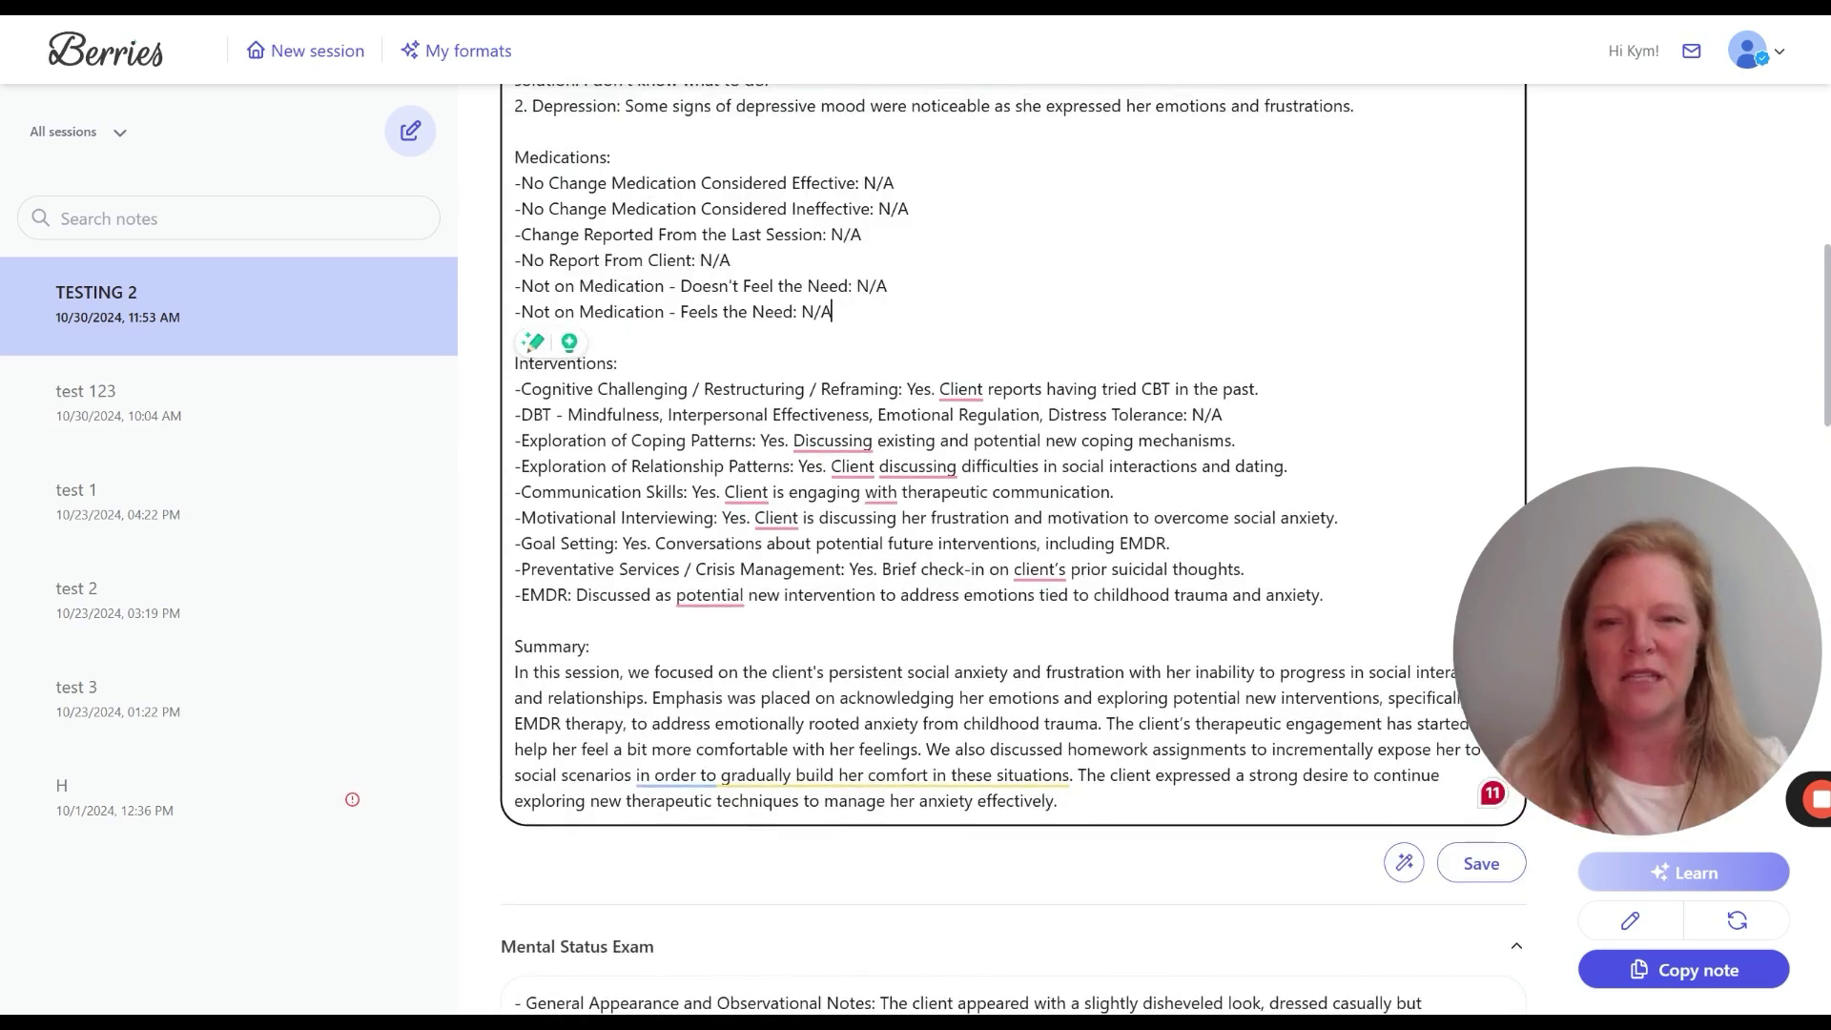
scroll(1013, 549, "down", 1)
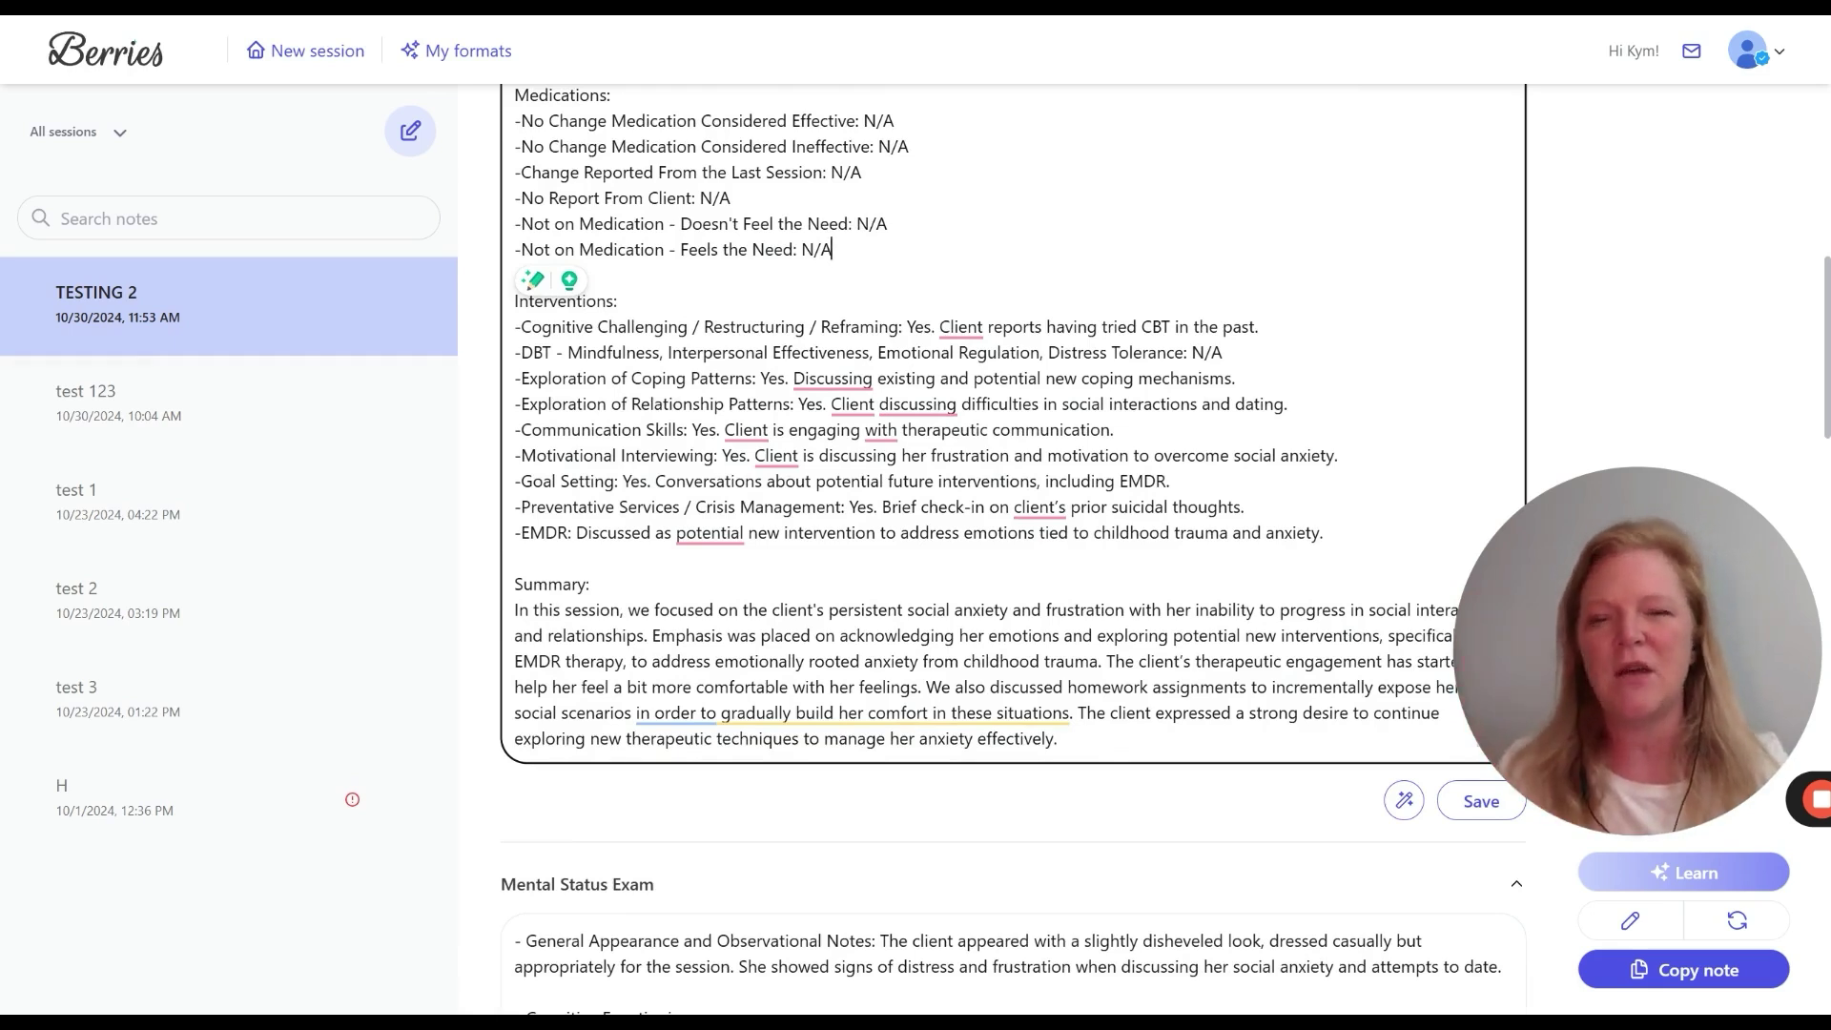
left_click(914, 327)
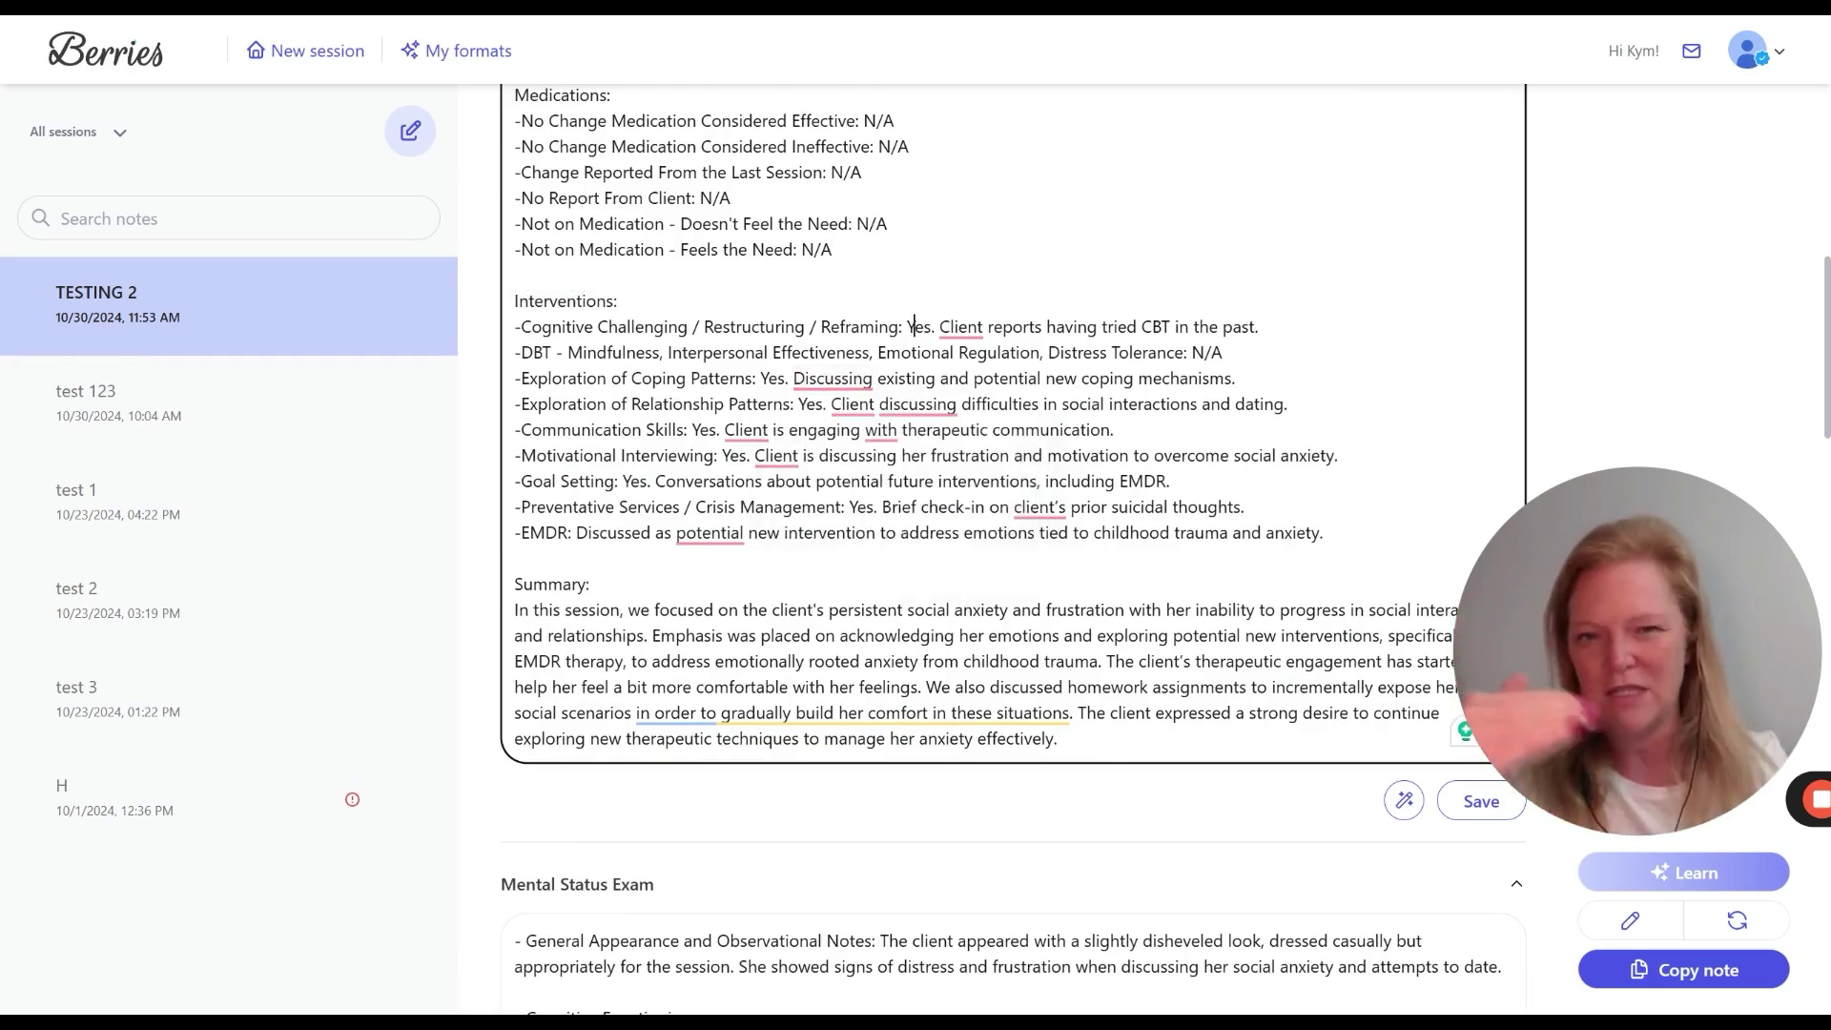
scroll(1001, 477, "down", 1)
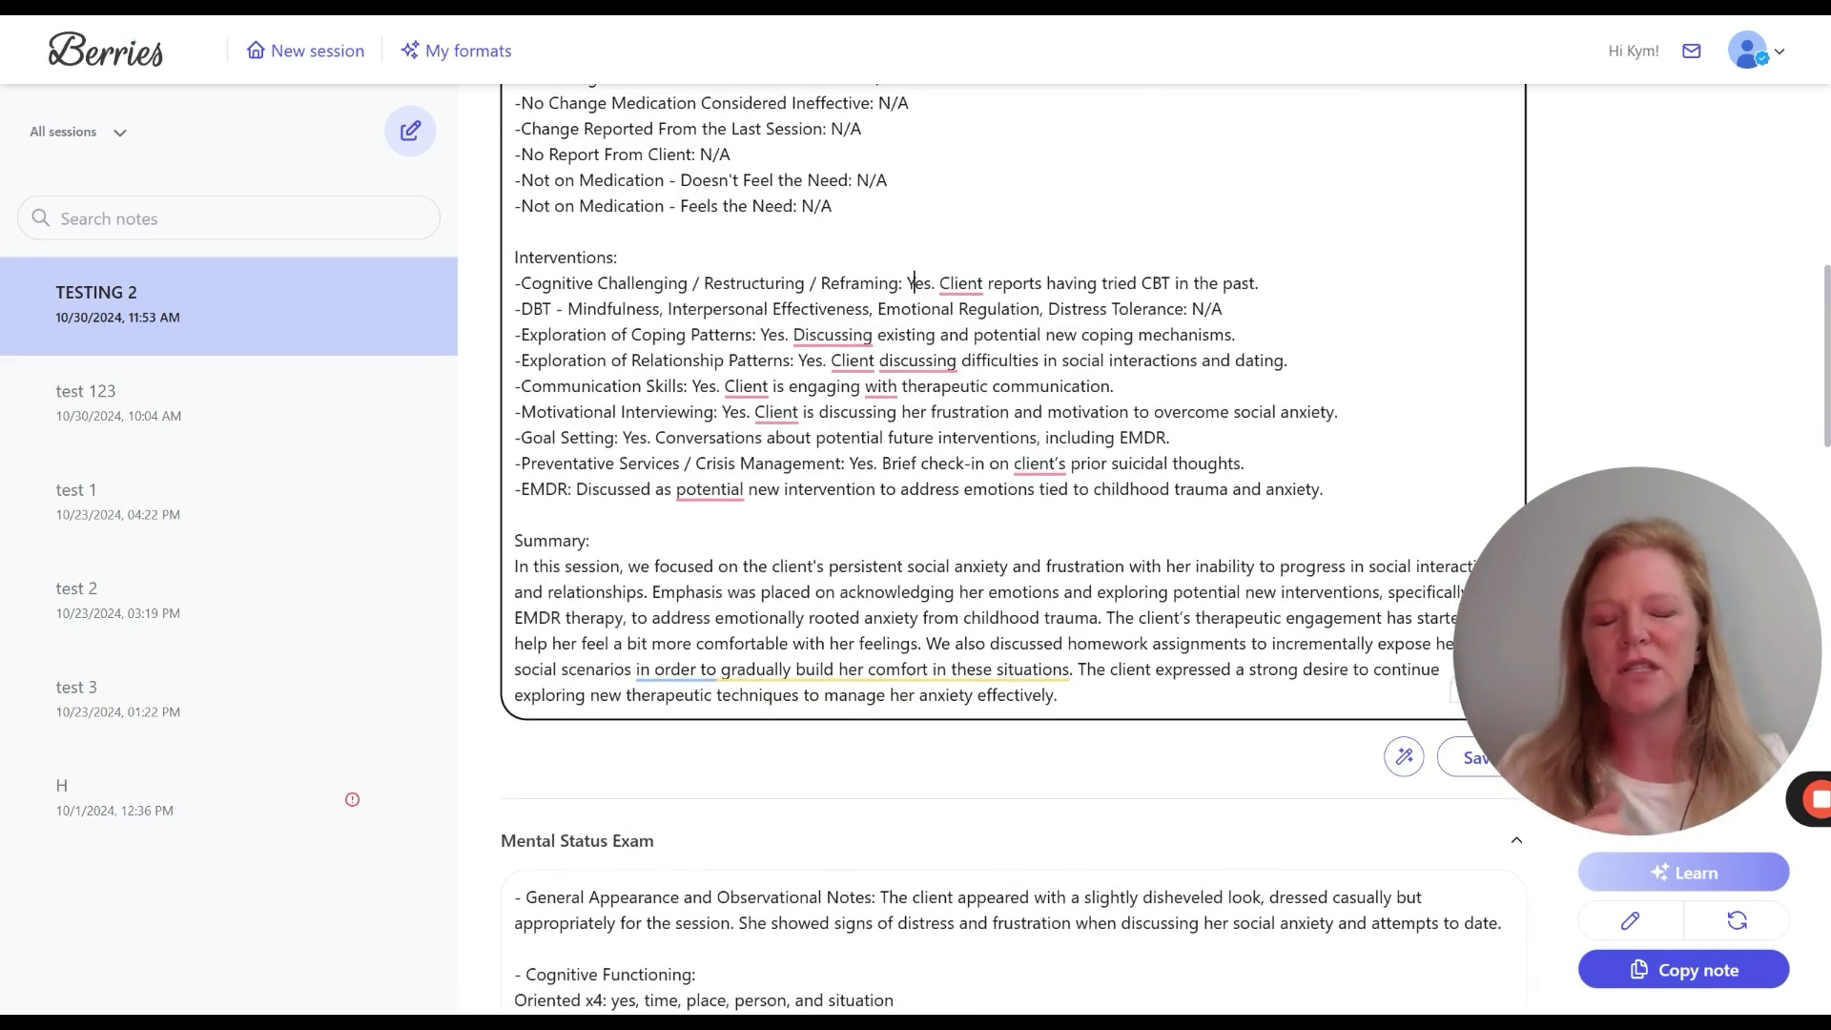
scroll(1001, 477, "down", 1)
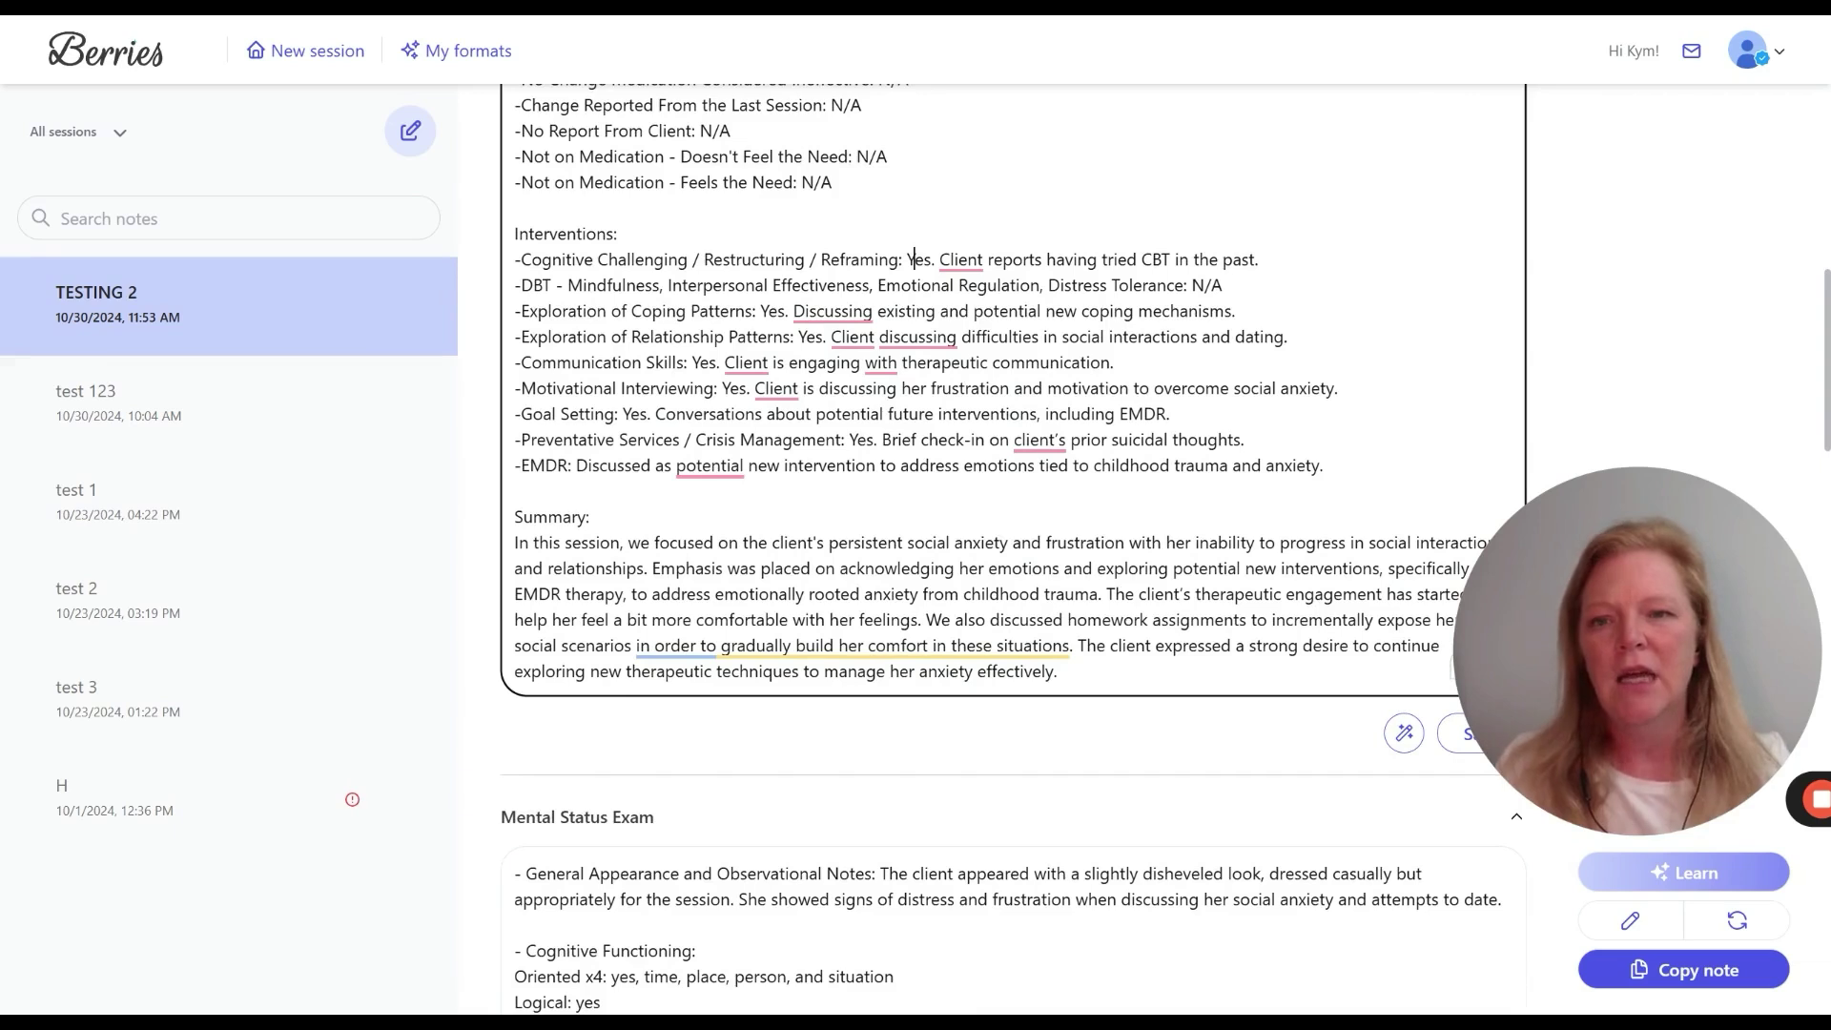
left_click_drag(514, 232, 1325, 466)
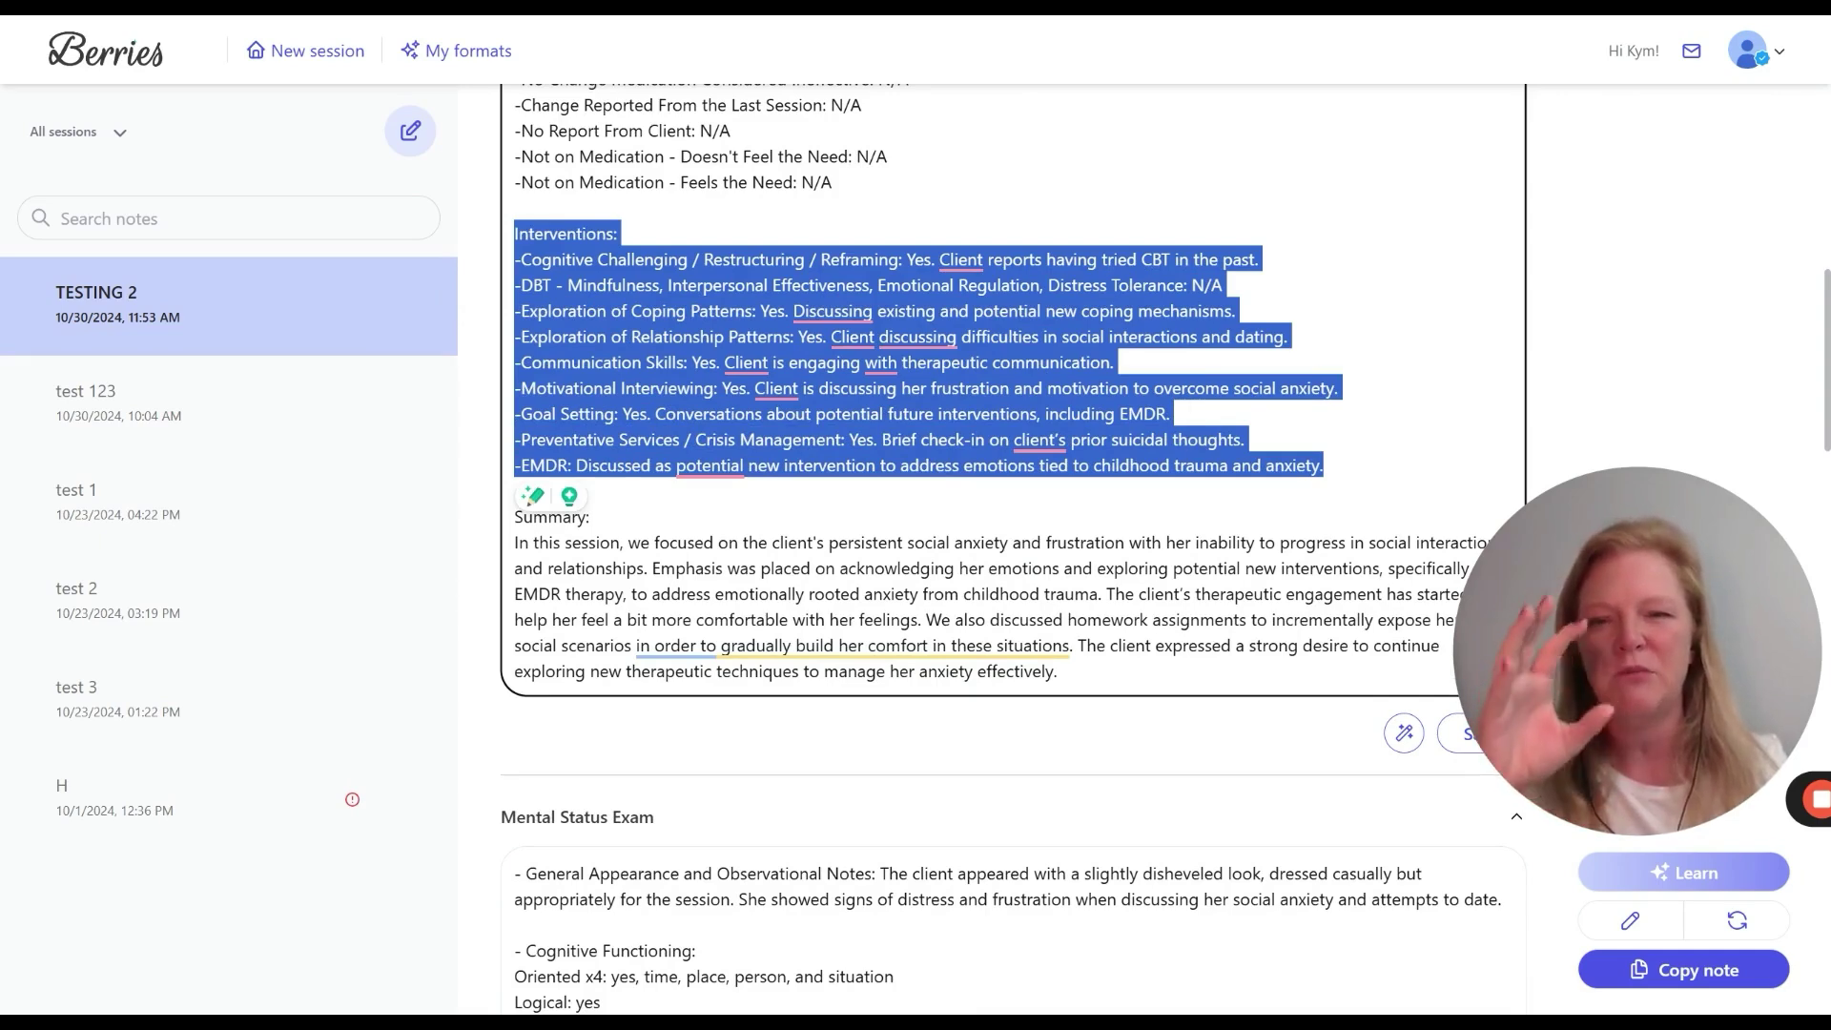
left_click(516, 491)
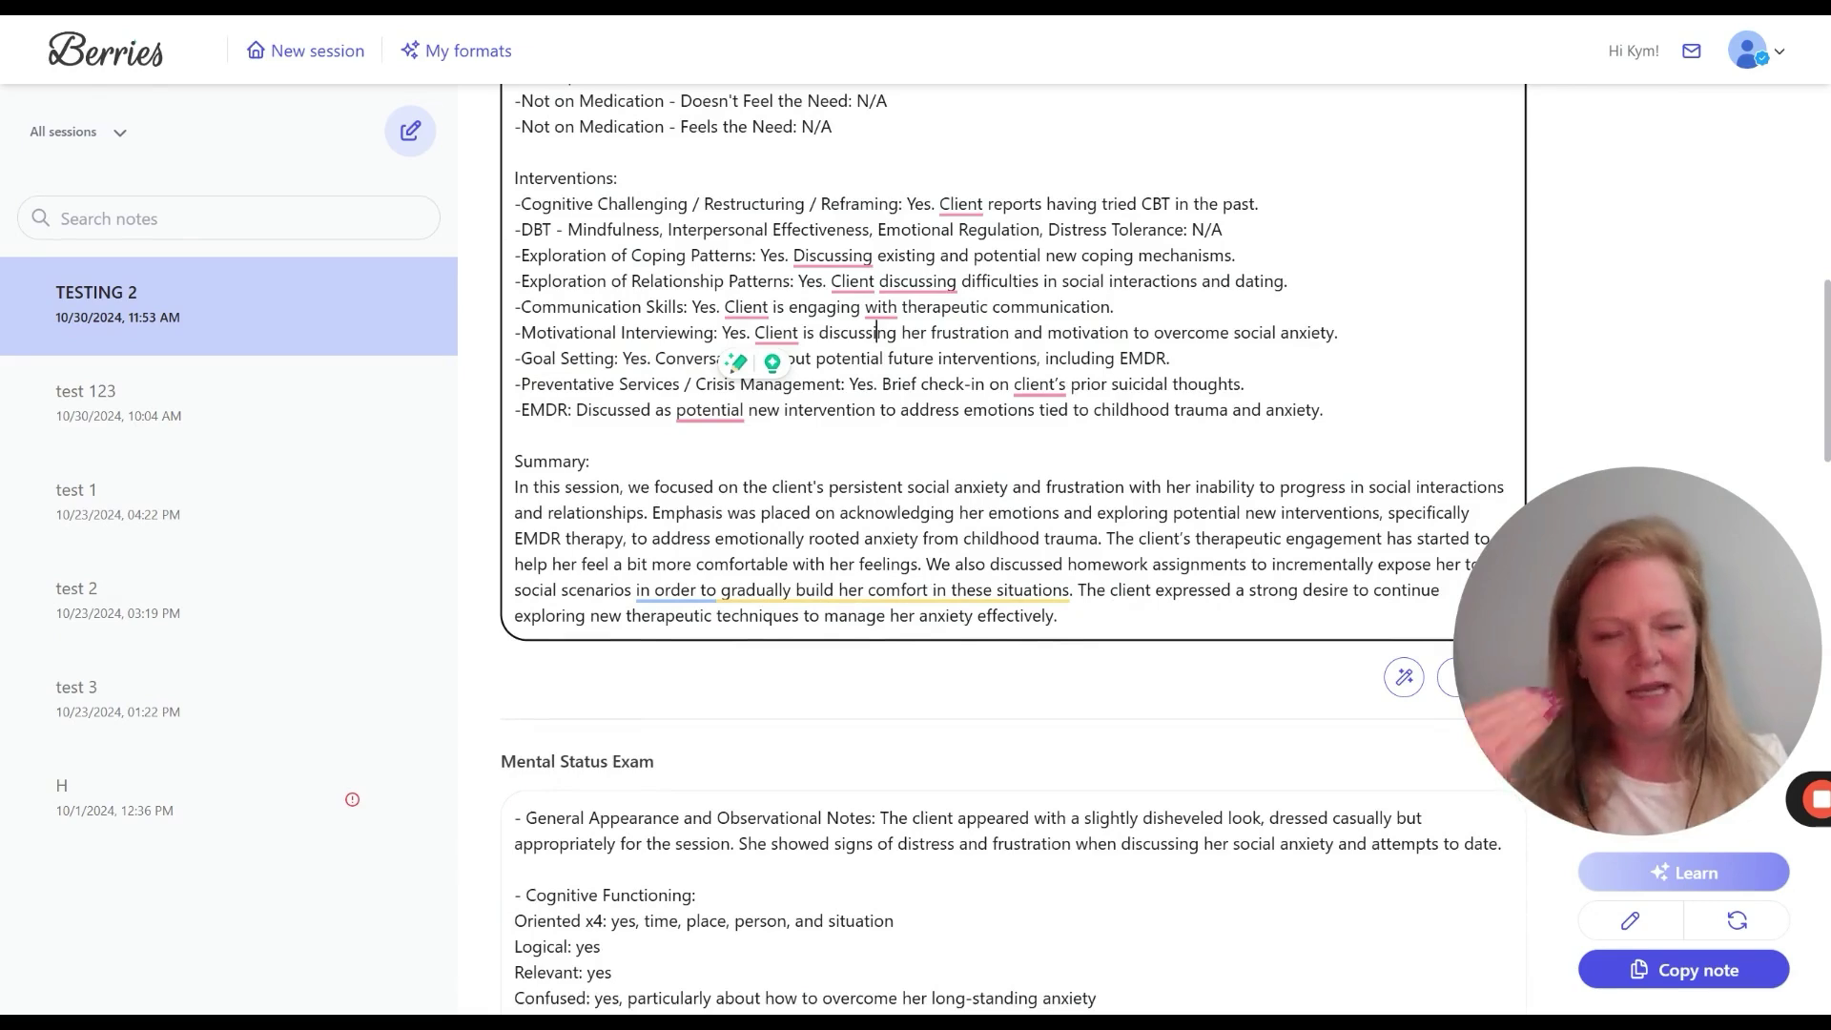
scroll(1011, 477, "down", 1)
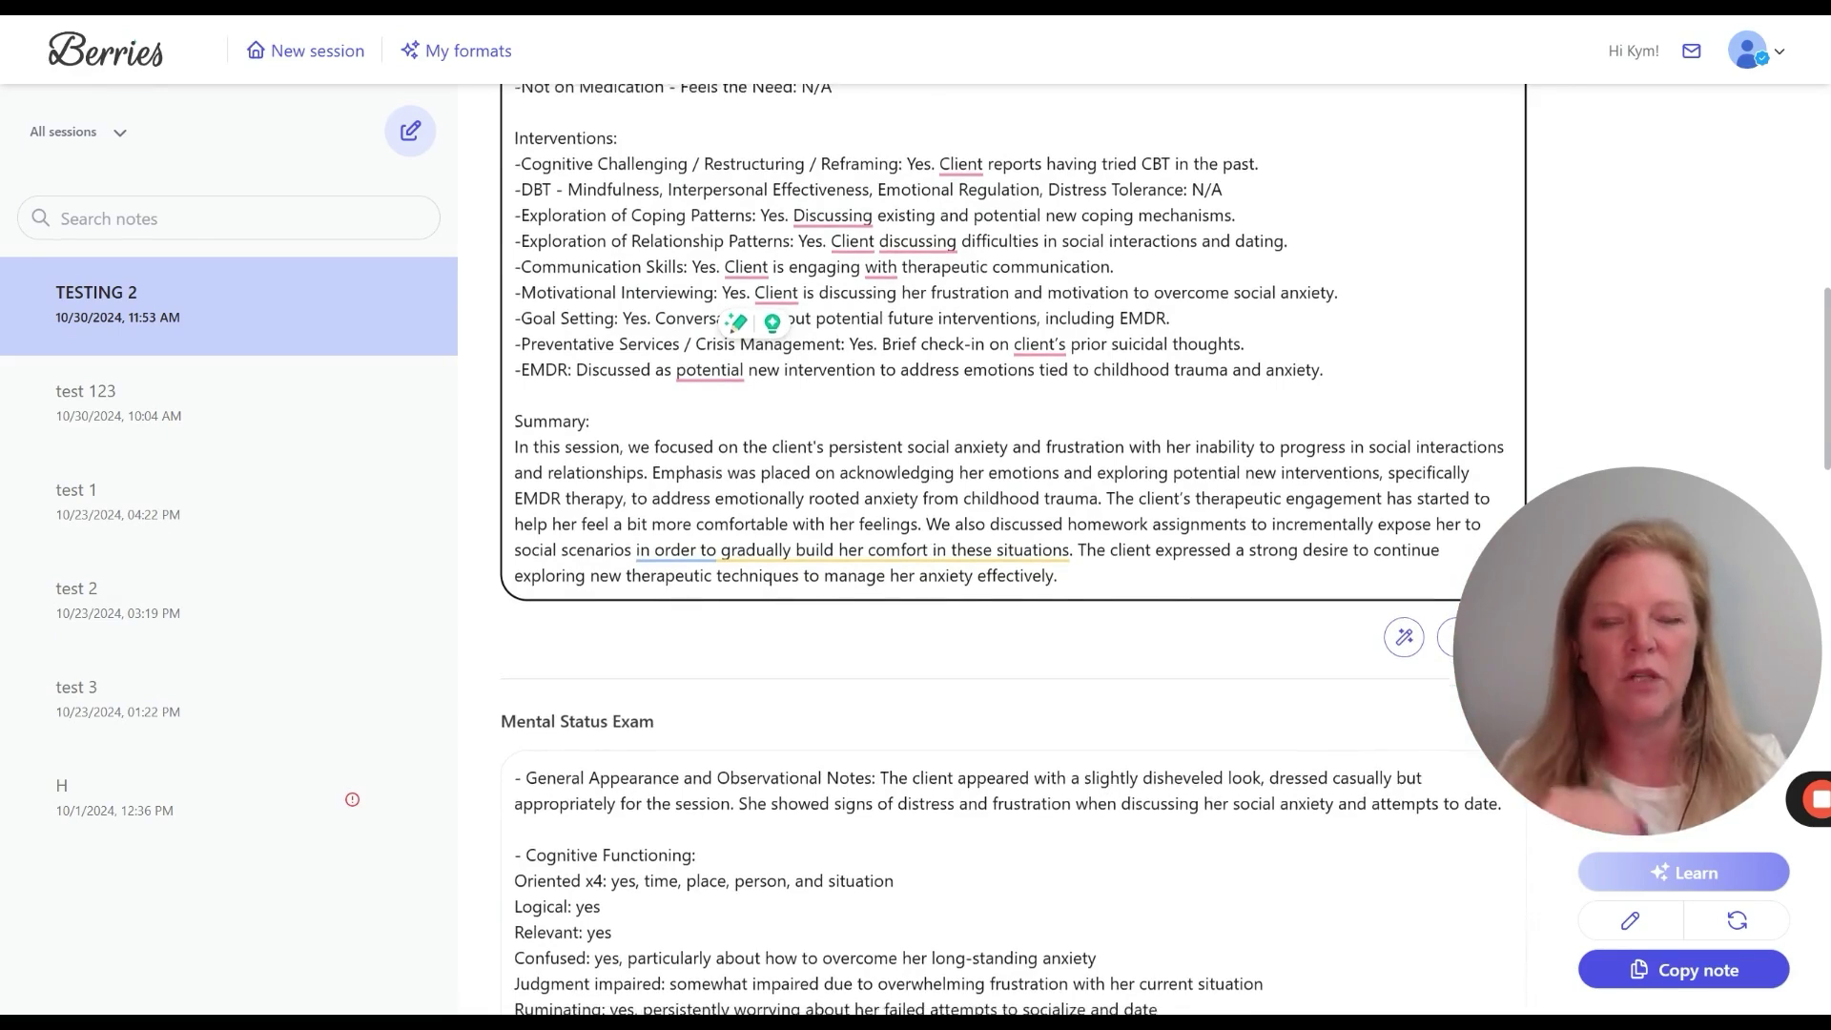
scroll(1011, 477, "down", 2)
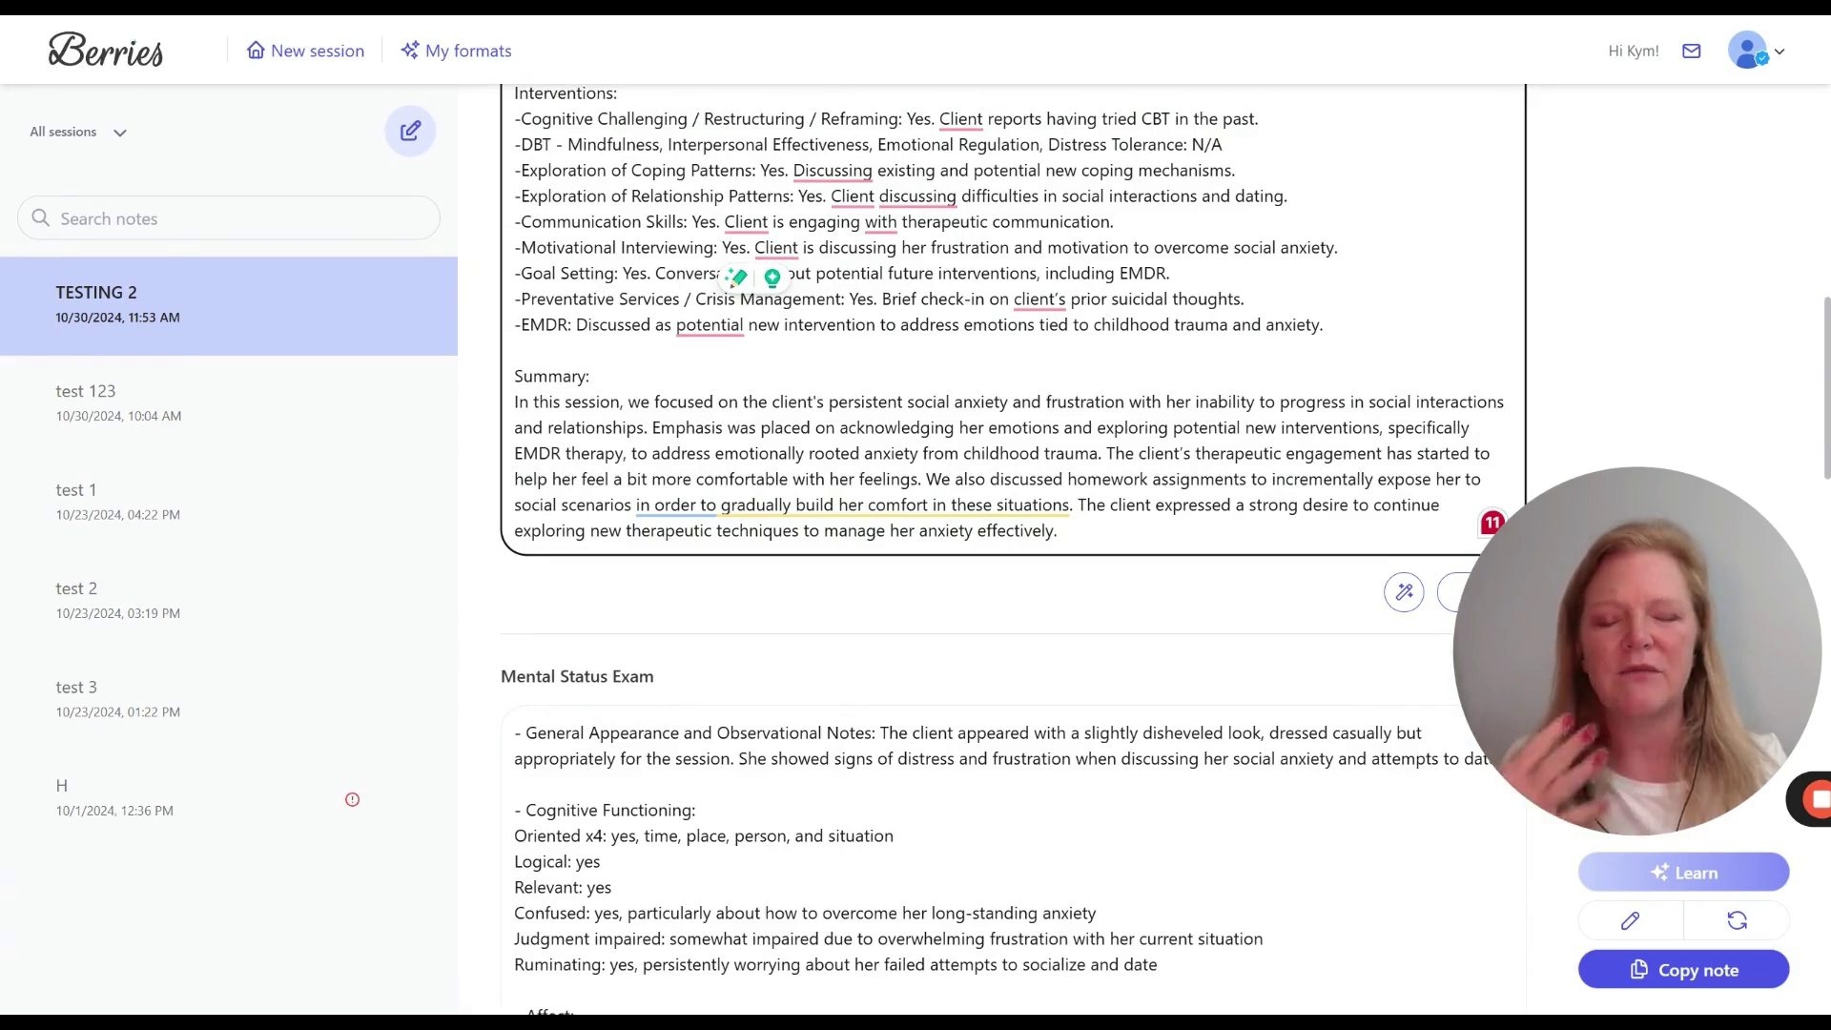
scroll(767, 558, "down", 3)
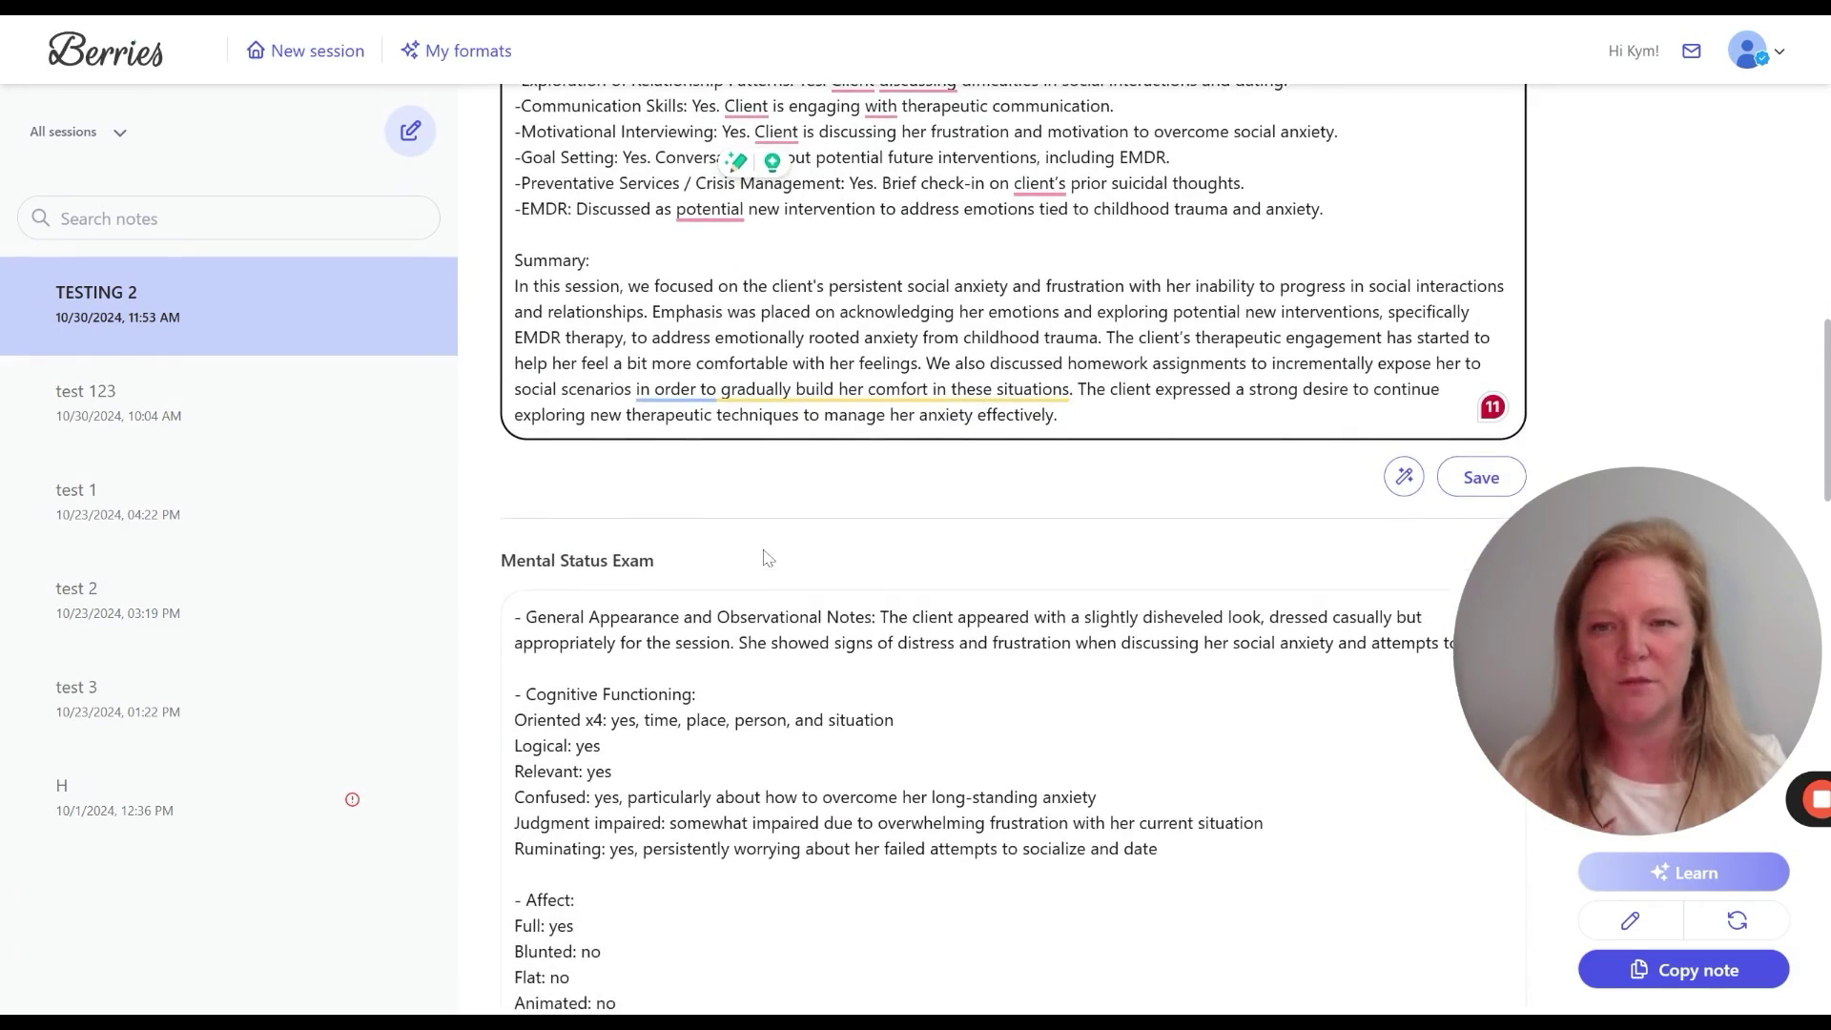
left_click_drag(1060, 416, 515, 260)
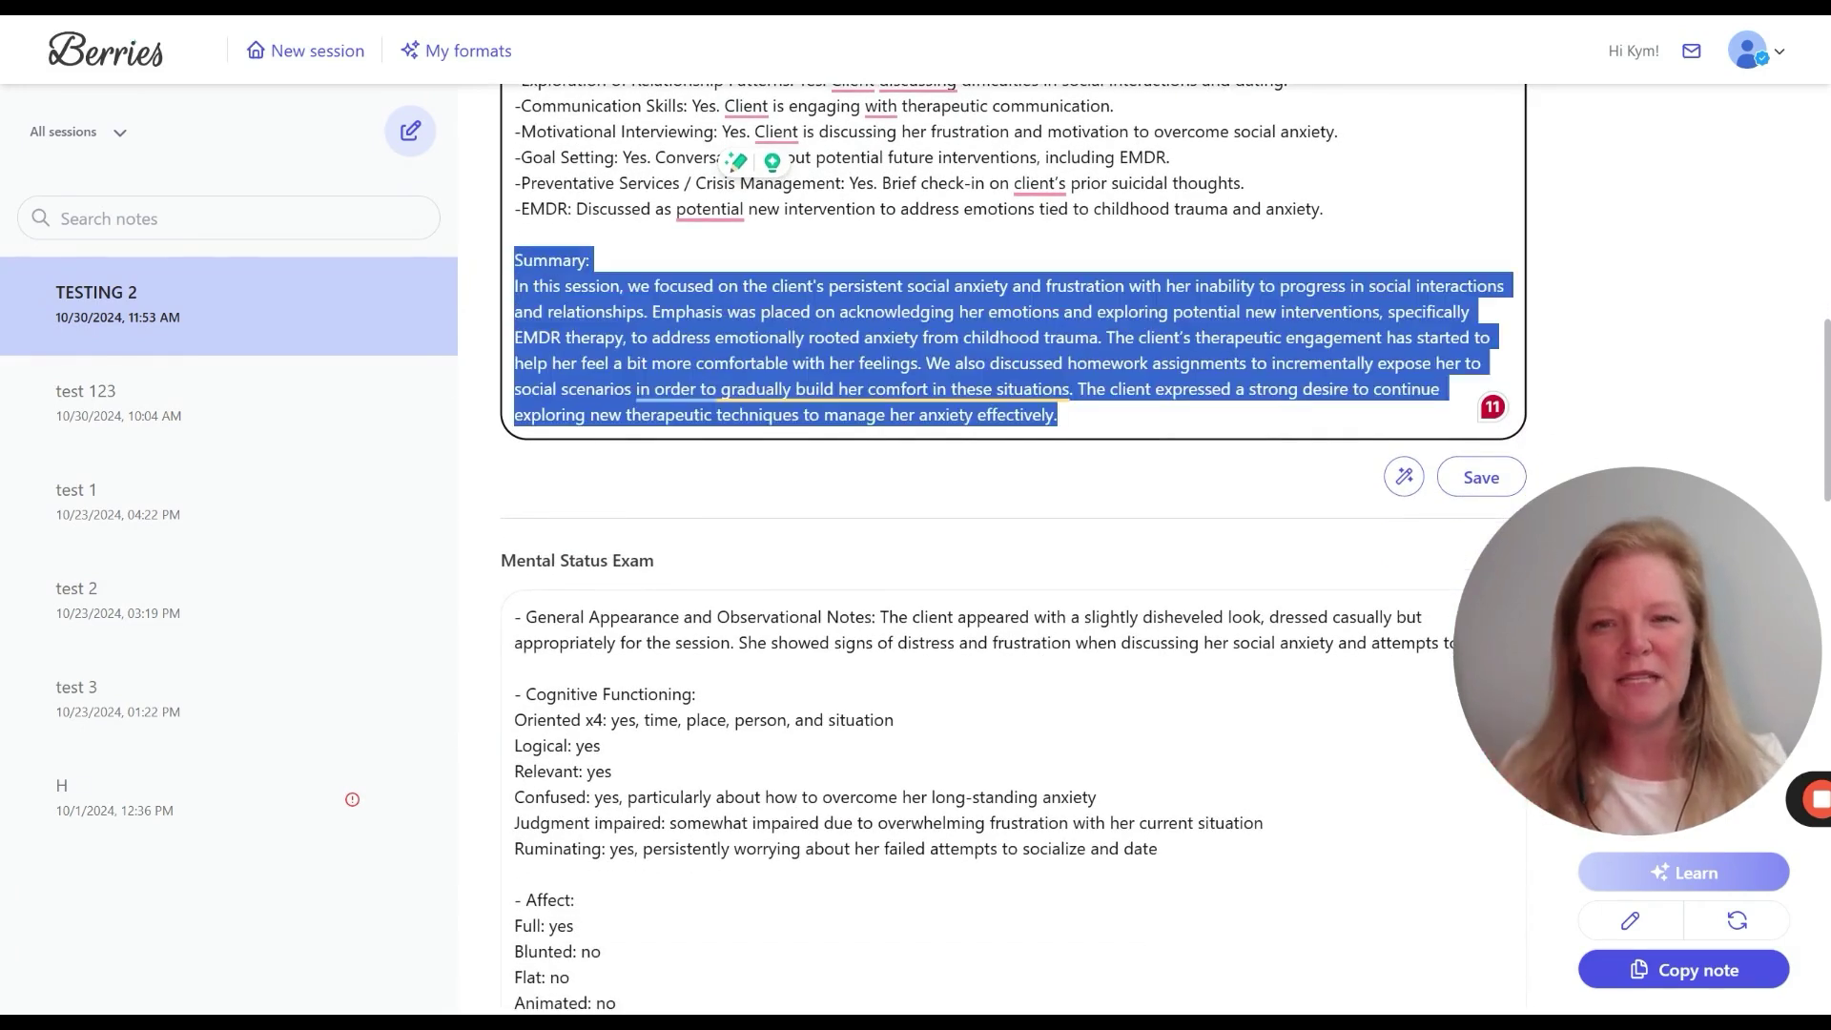
left_click(725, 543)
scroll(753, 498, "down", 2)
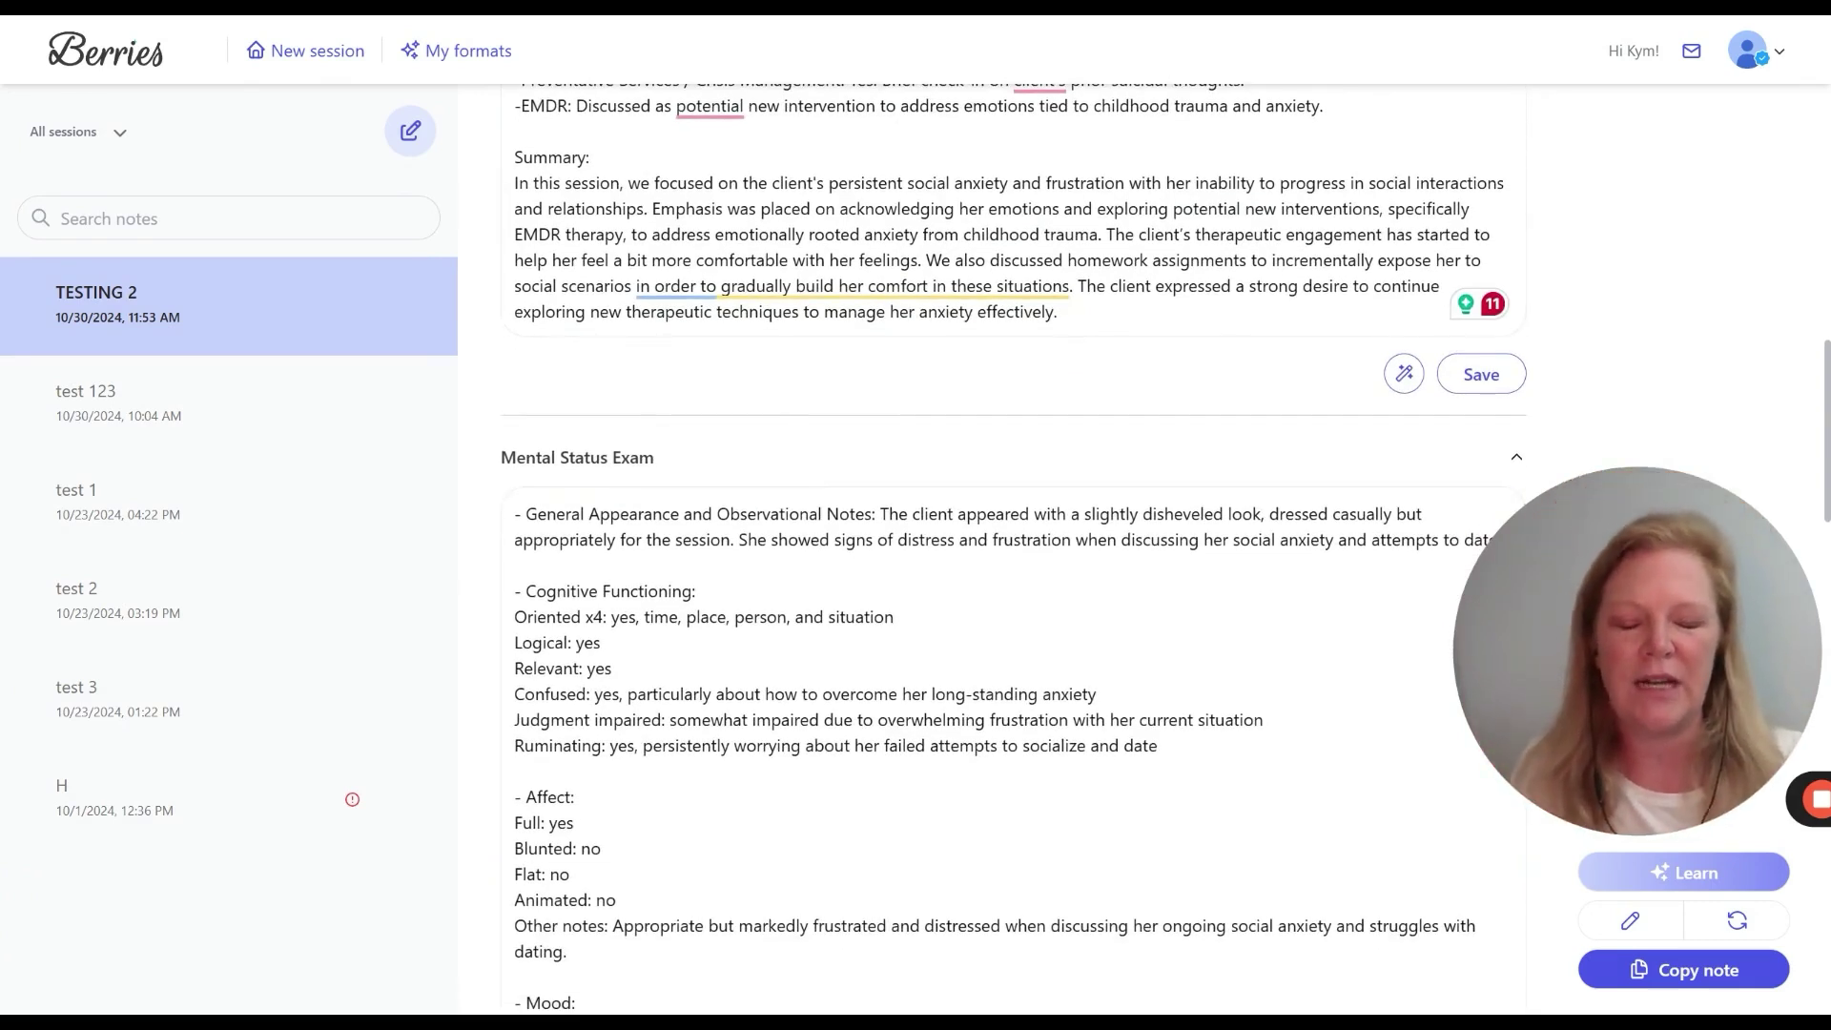
scroll(1010, 543, "down", 6)
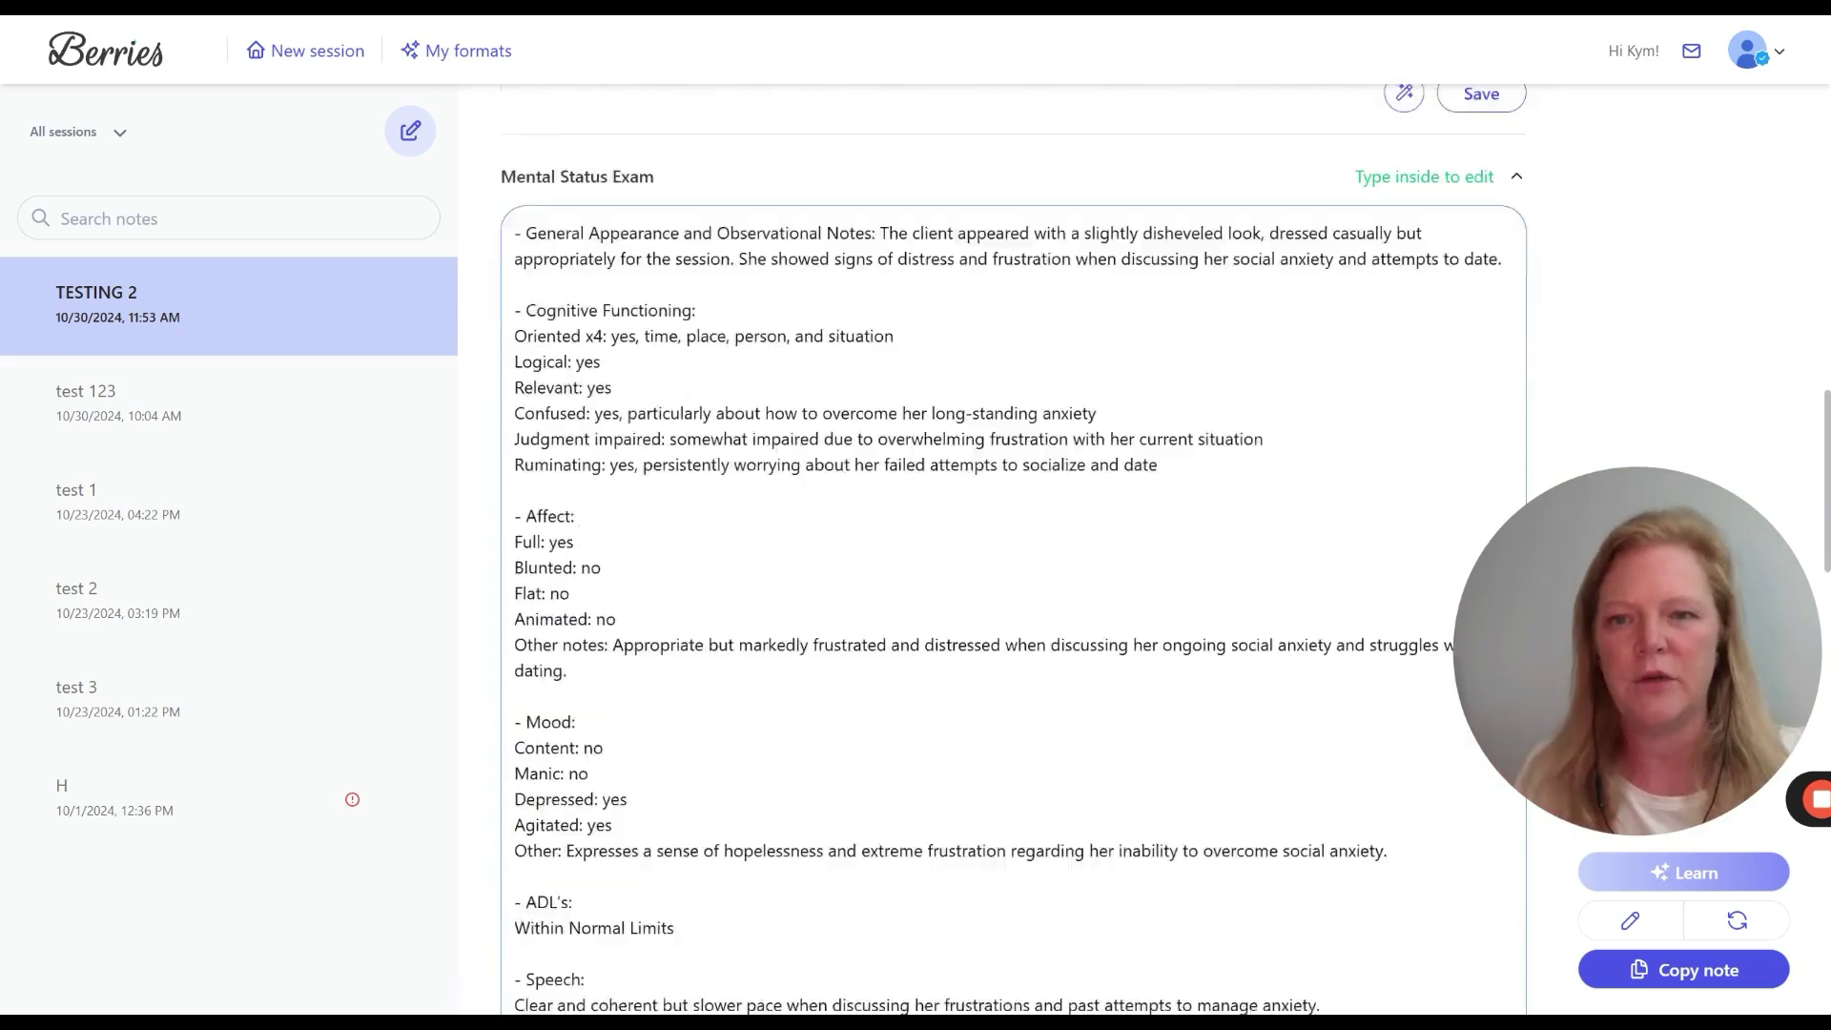
scroll(1011, 553, "down", 4)
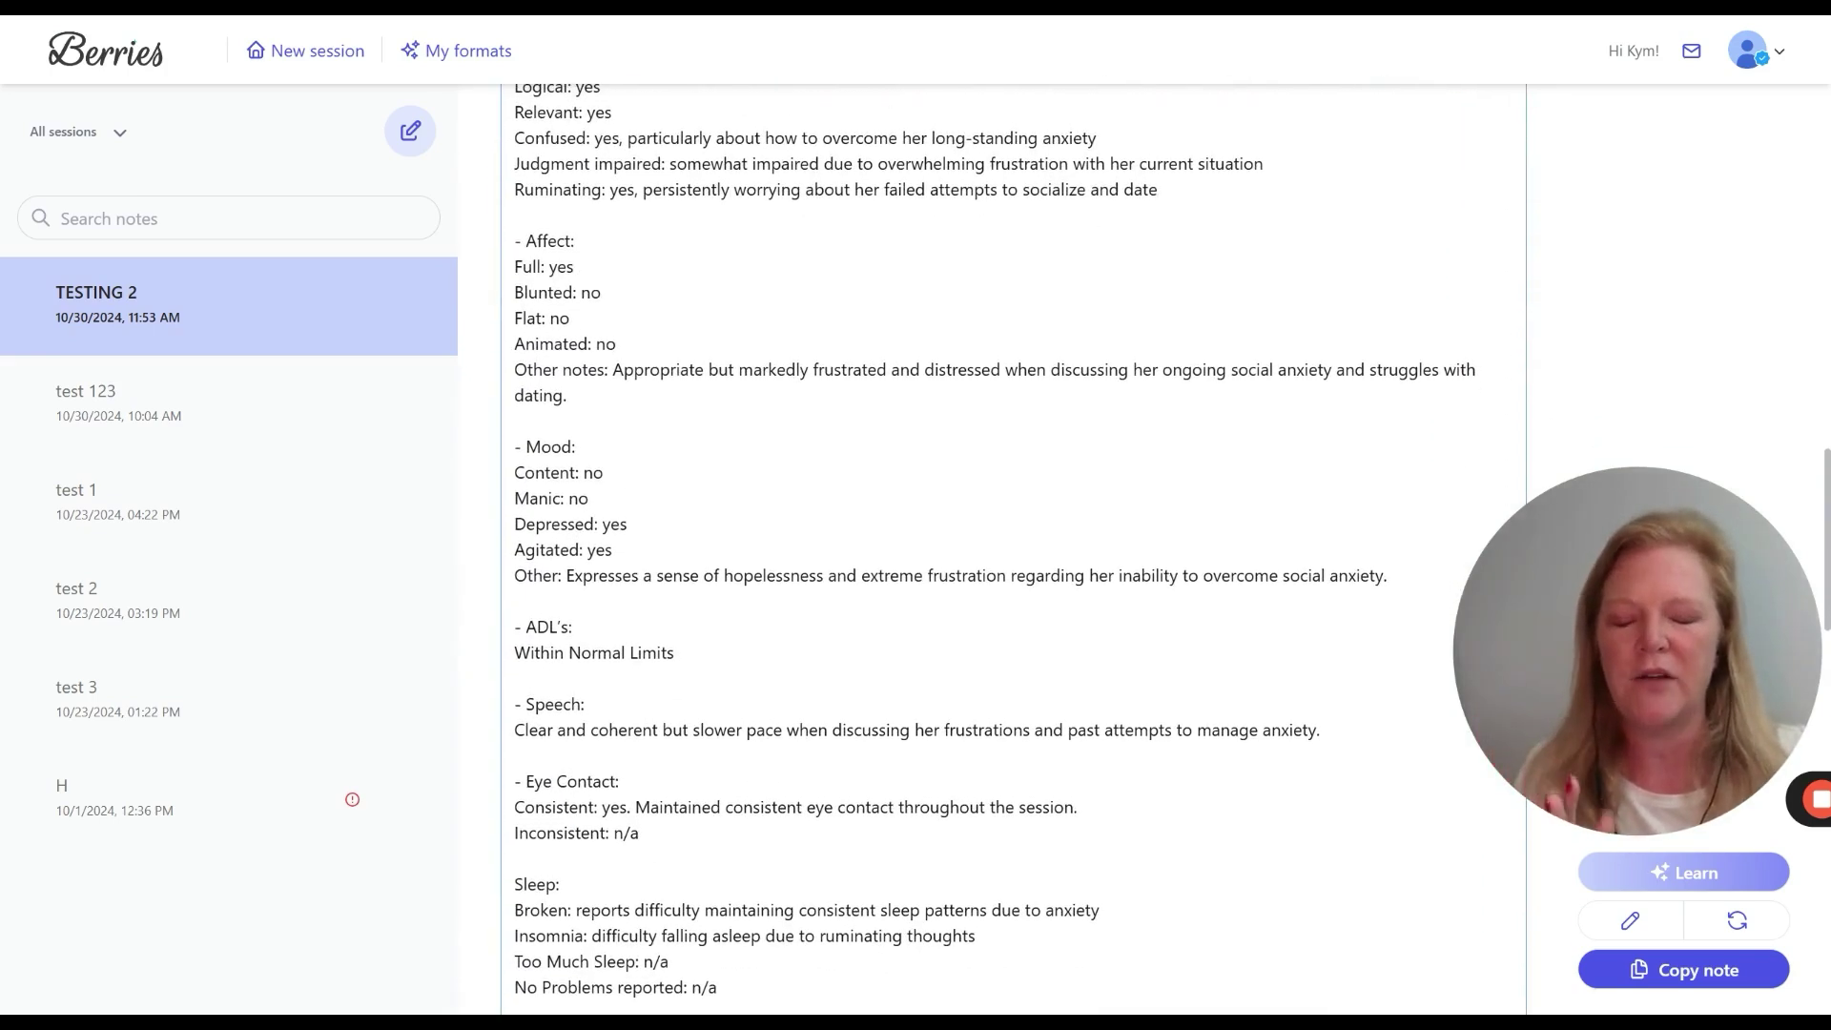
left_click_drag(622, 359, 485, 235)
left_click(516, 410)
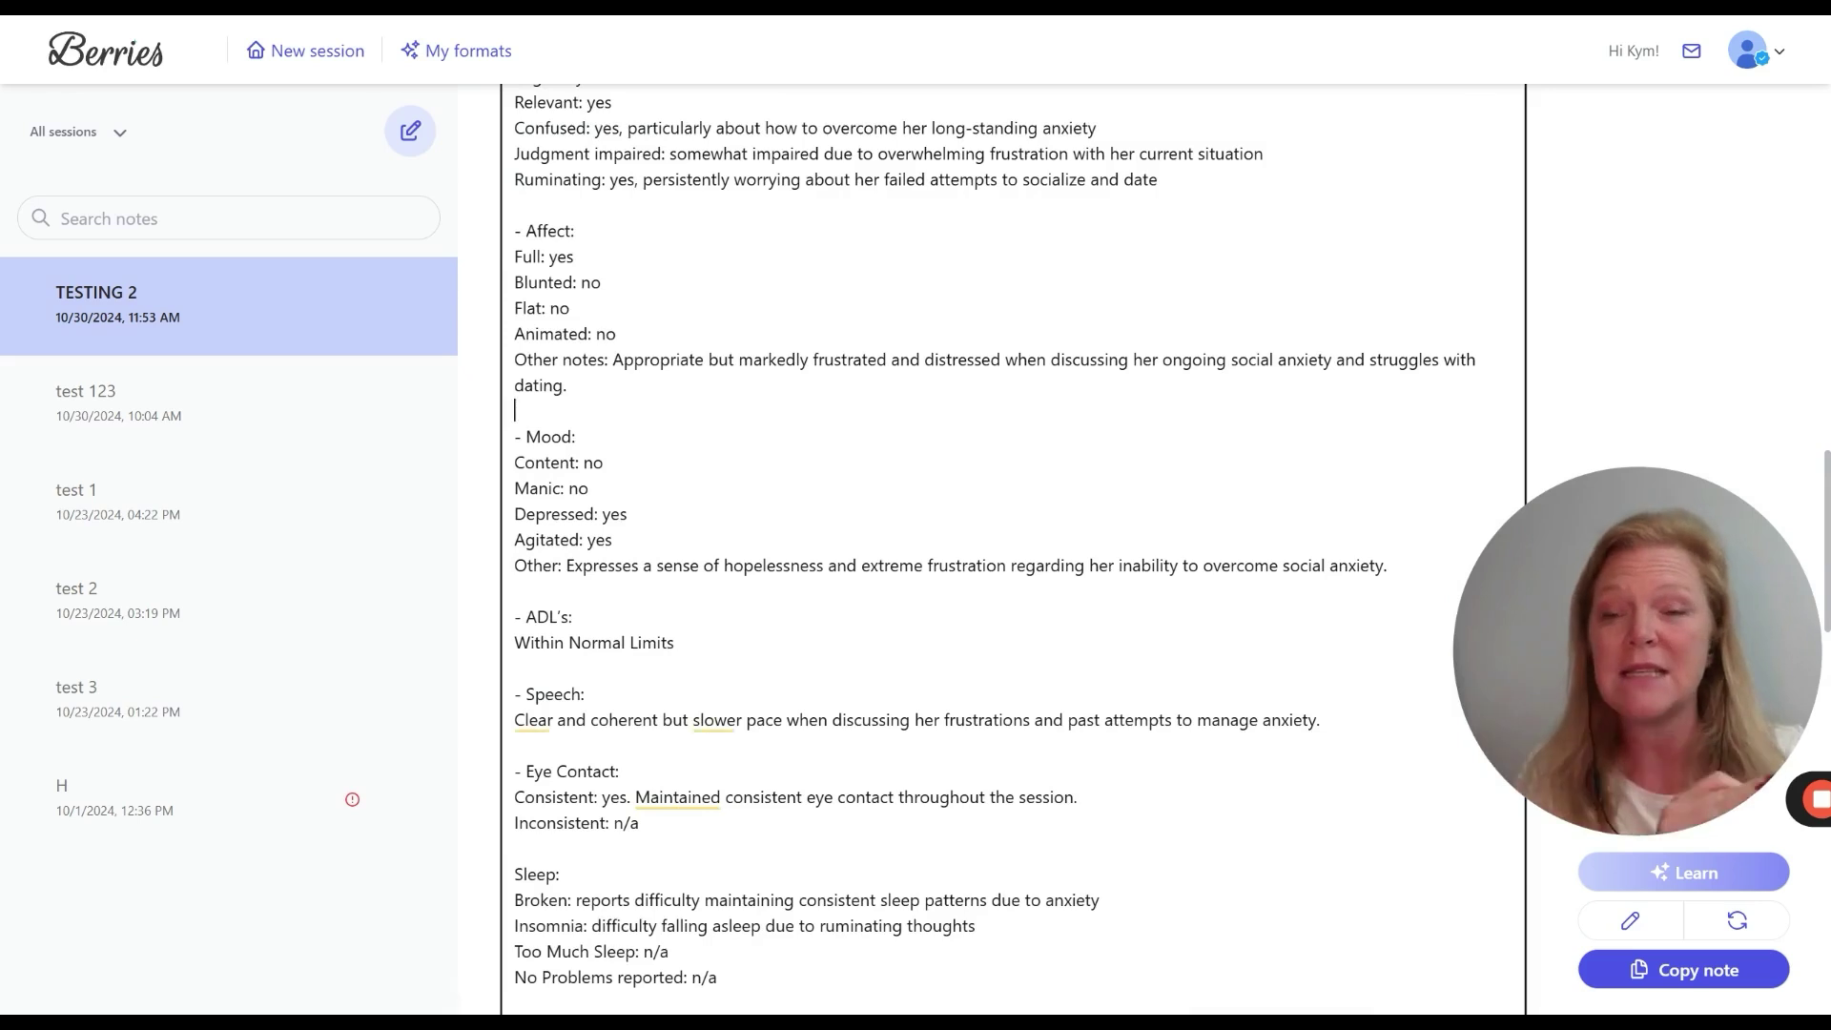
scroll(1010, 550, "down", 1)
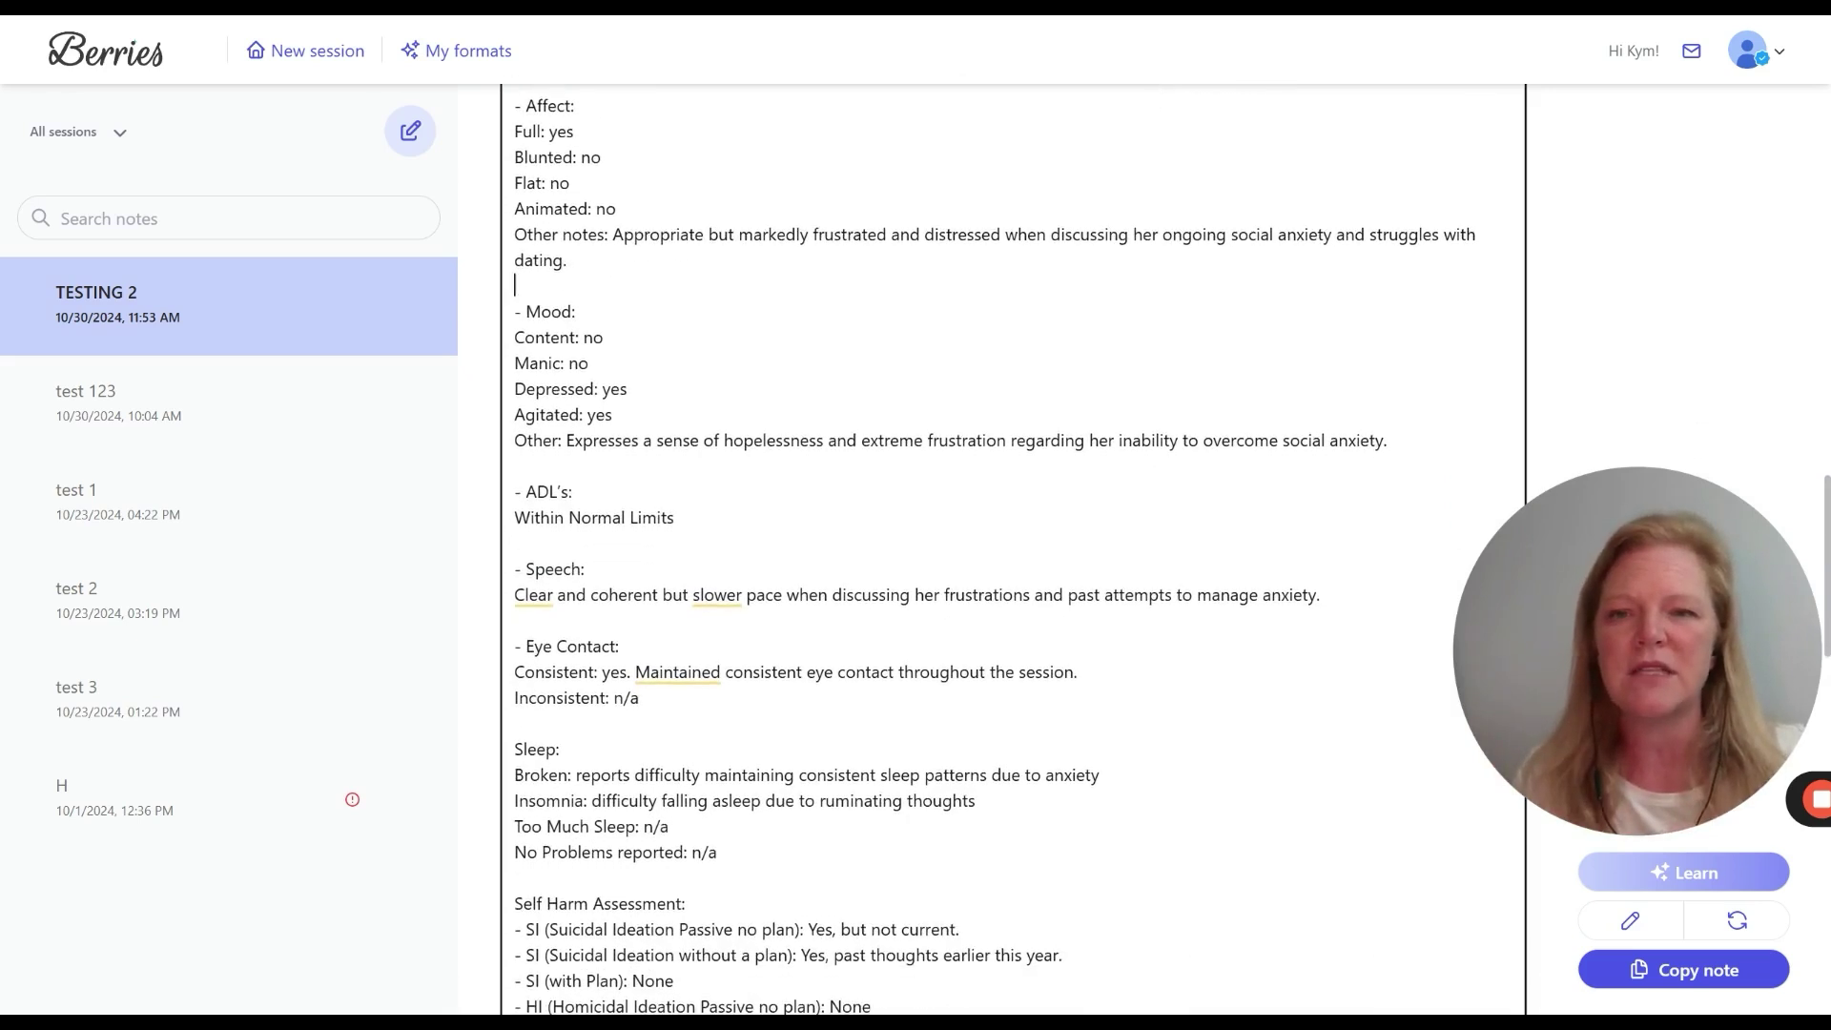
scroll(1011, 549, "up", 1)
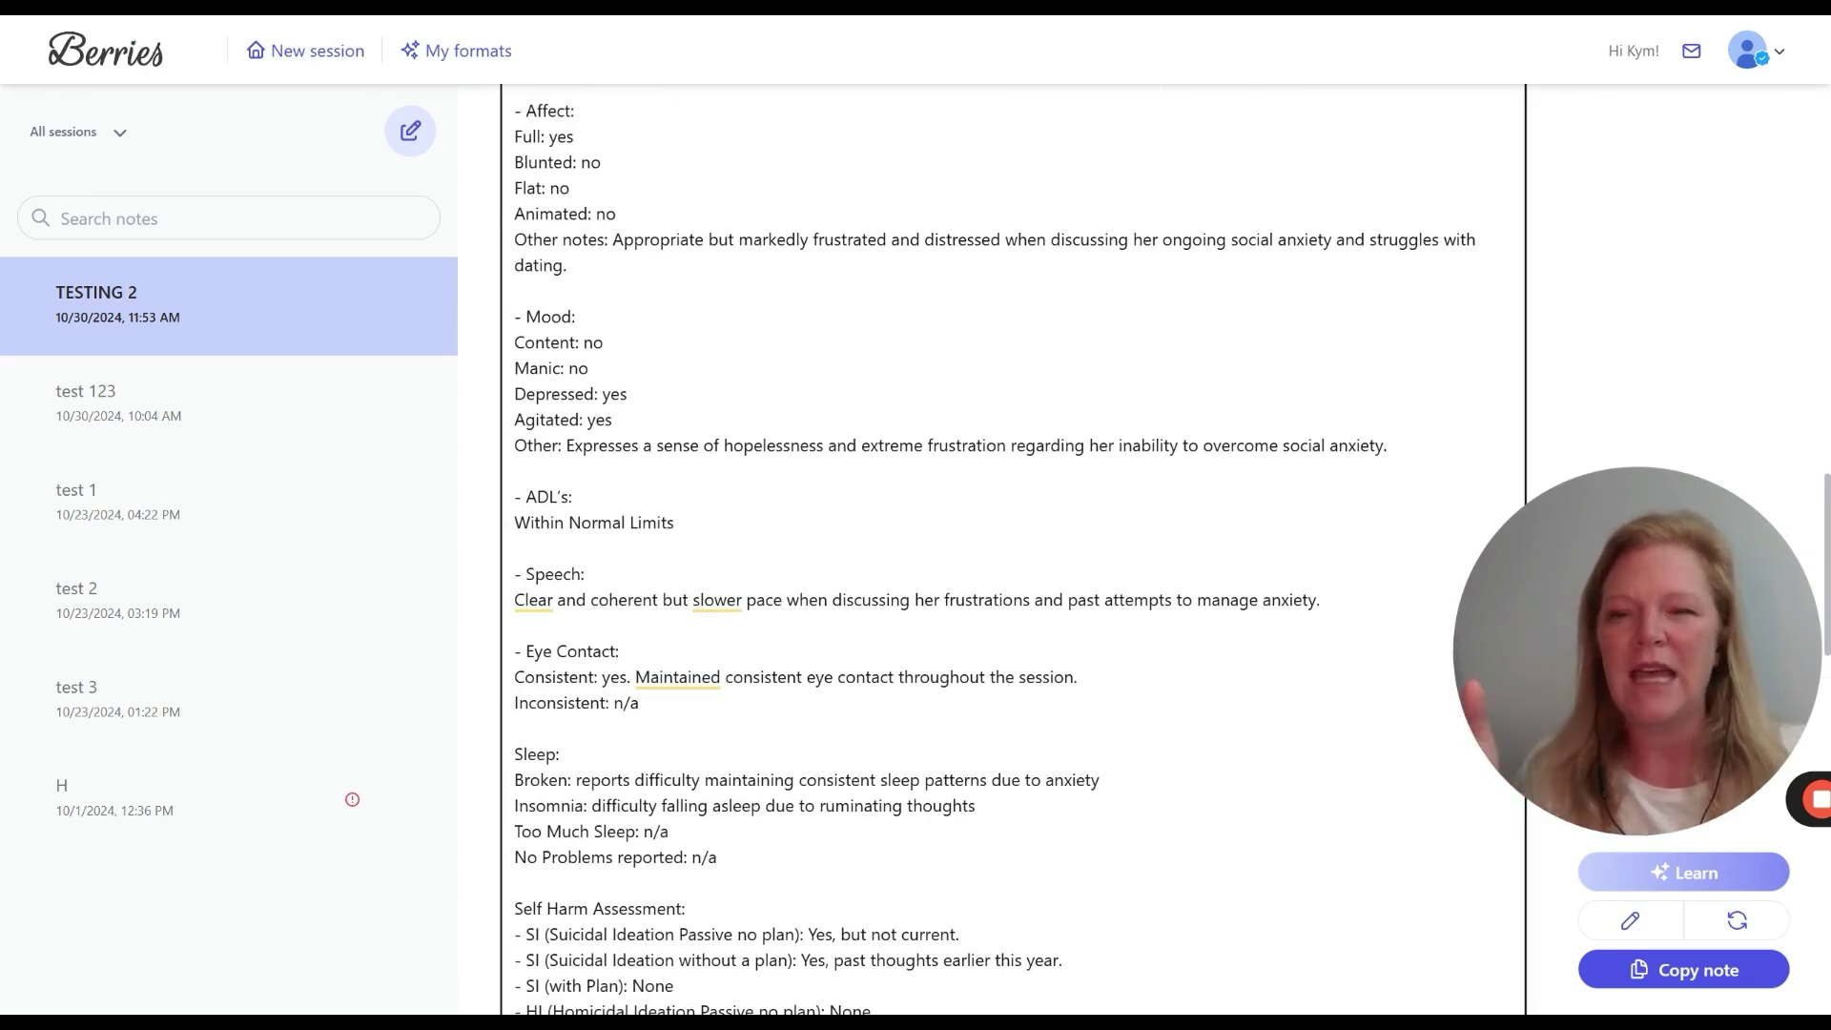
left_click_drag(569, 342, 593, 342)
left_click_drag(514, 394, 612, 419)
left_click(572, 496)
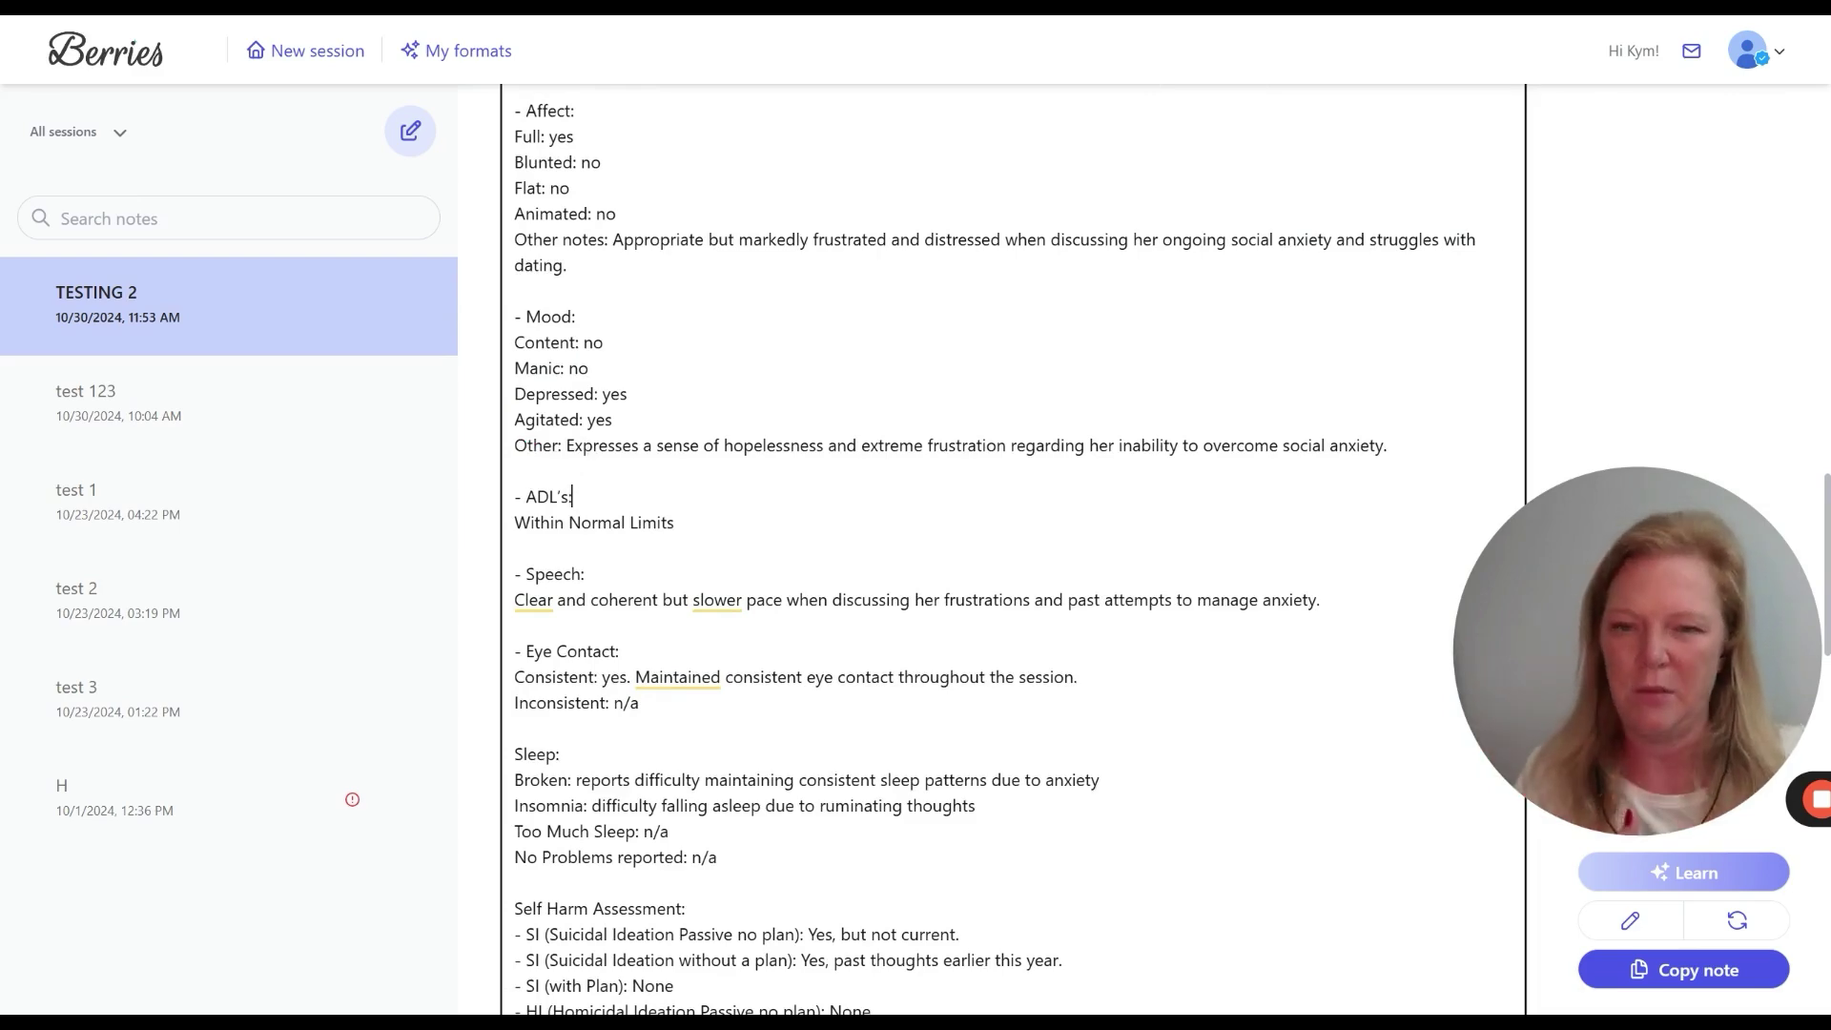
scroll(1010, 548, "down", 2)
scroll(1011, 548, "down", 6)
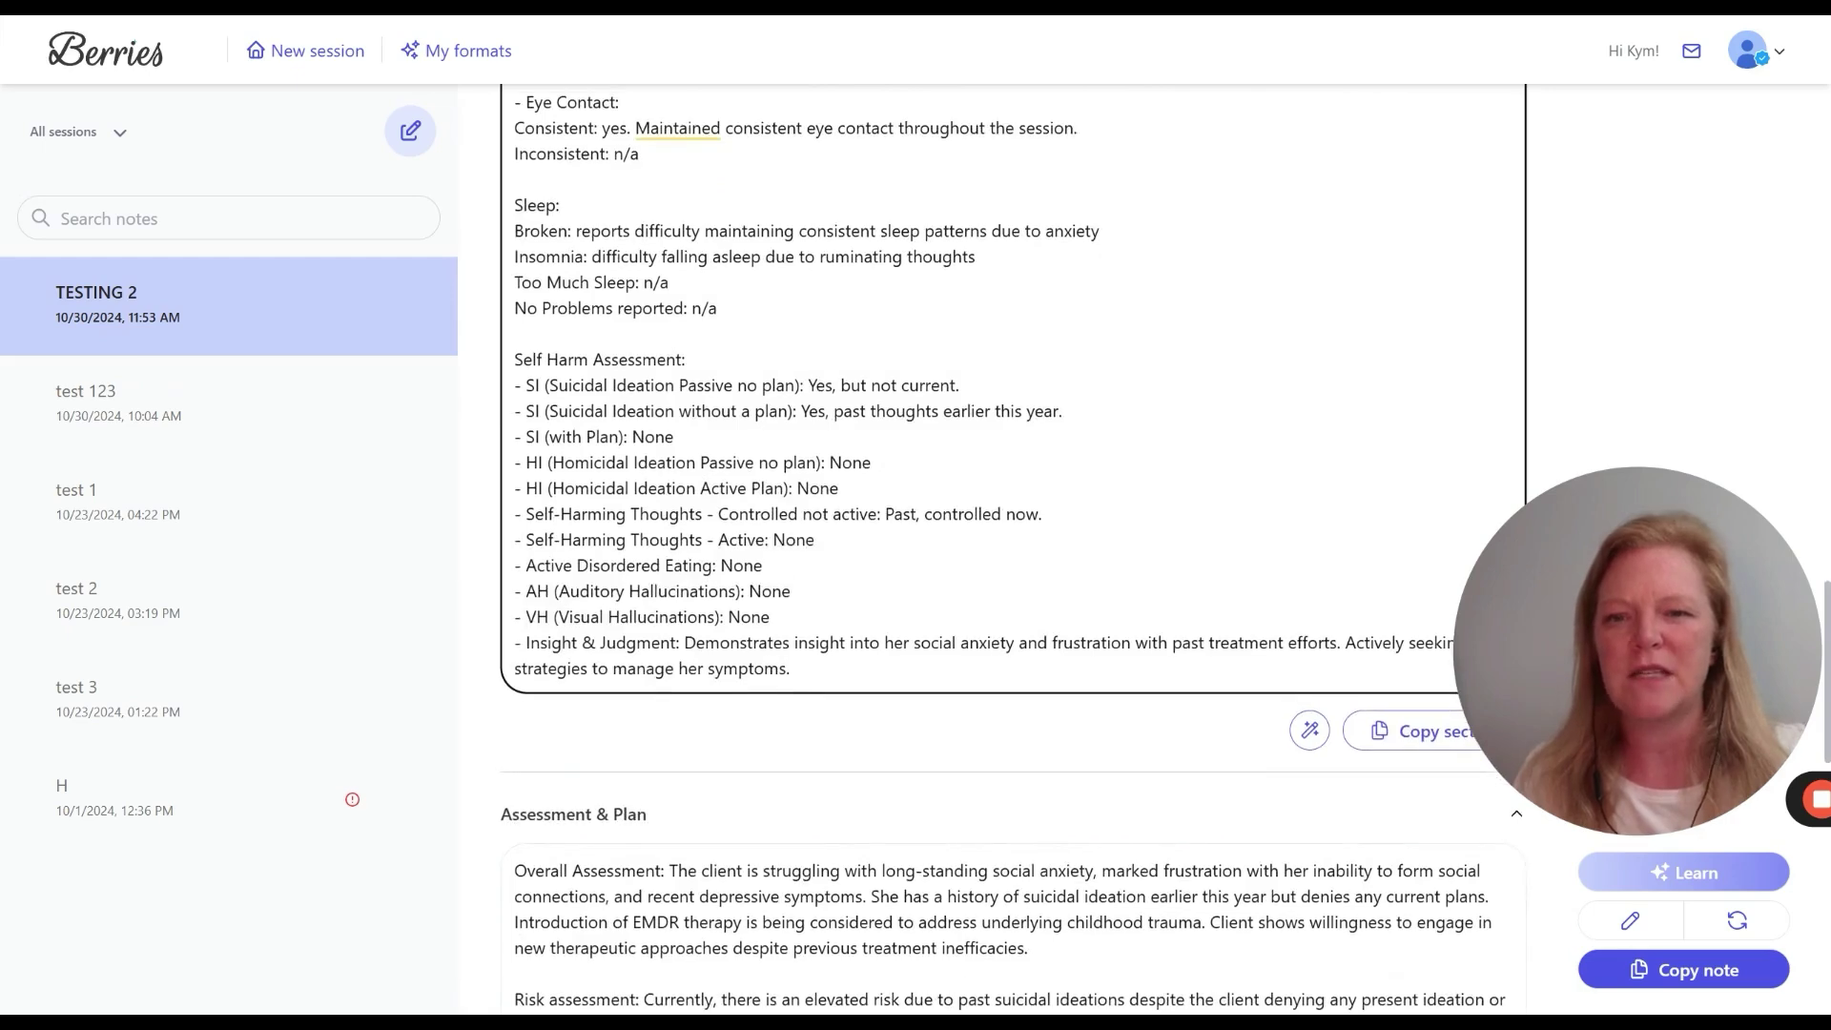
left_click_drag(790, 668, 514, 359)
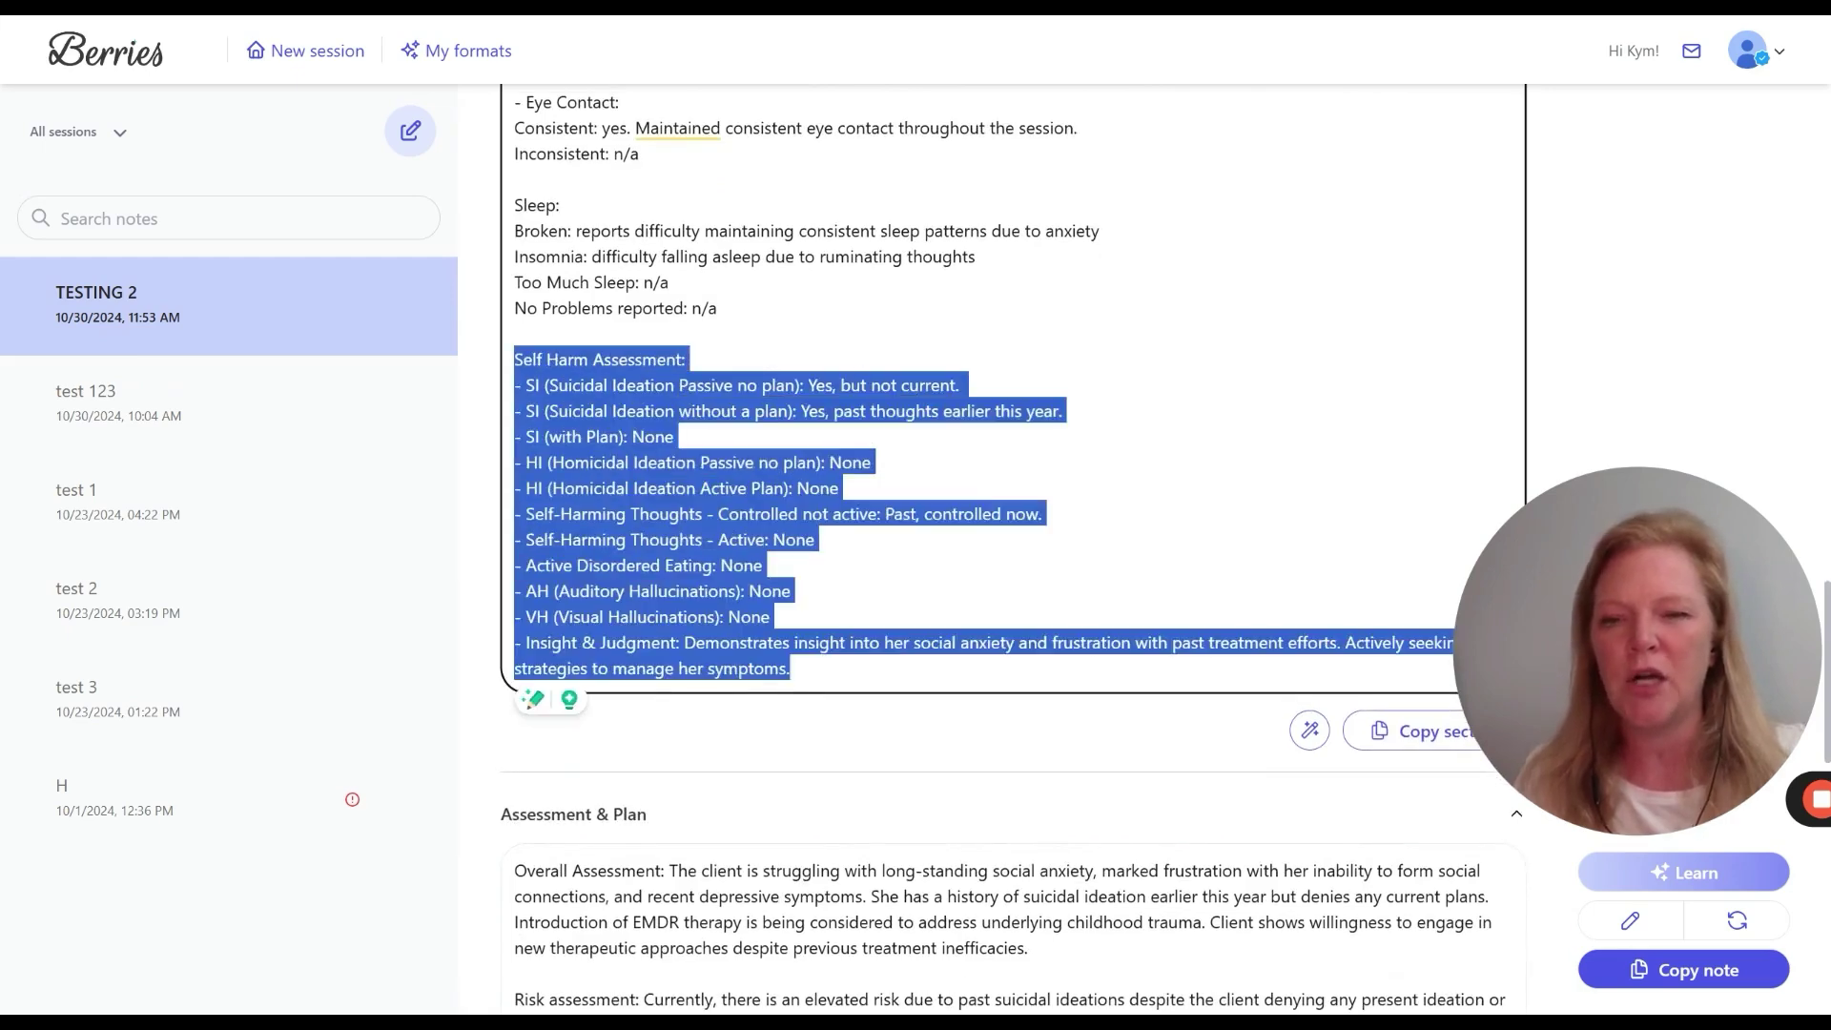
scroll(1011, 549, "down", 7)
left_click_drag(1032, 234, 515, 141)
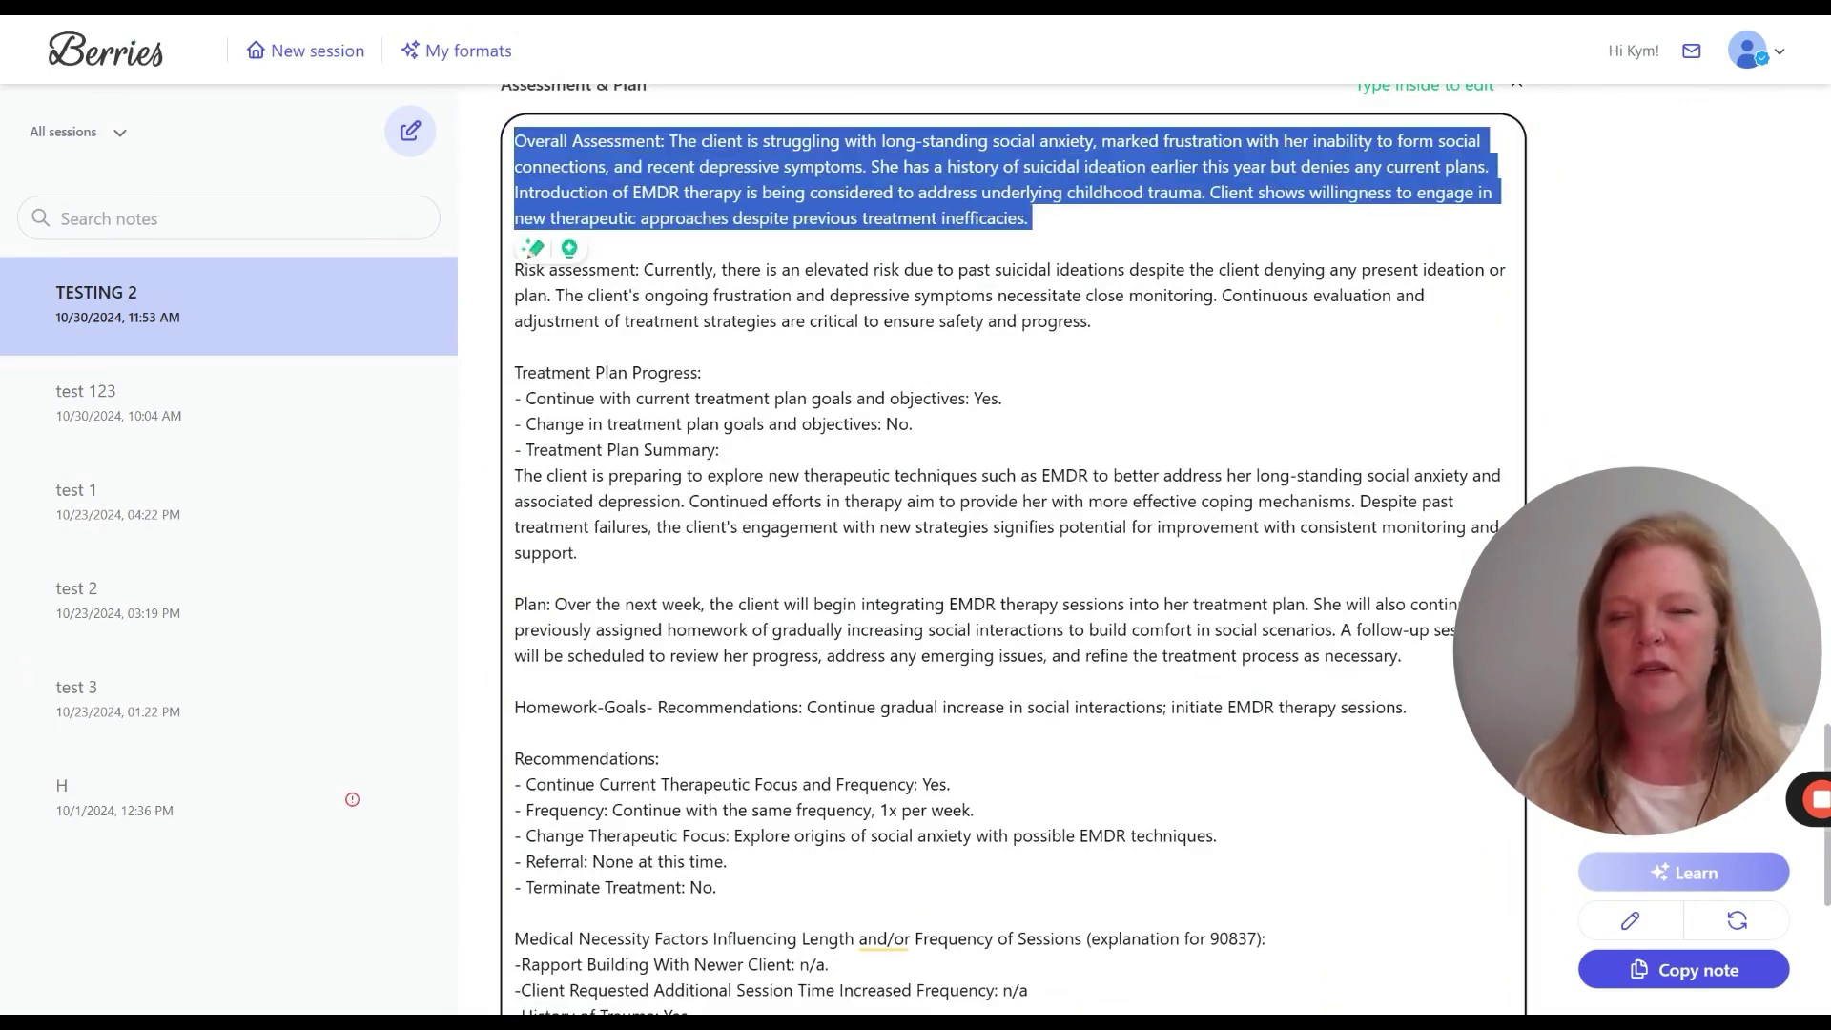
scroll(1010, 548, "down", 1)
left_click(515, 265)
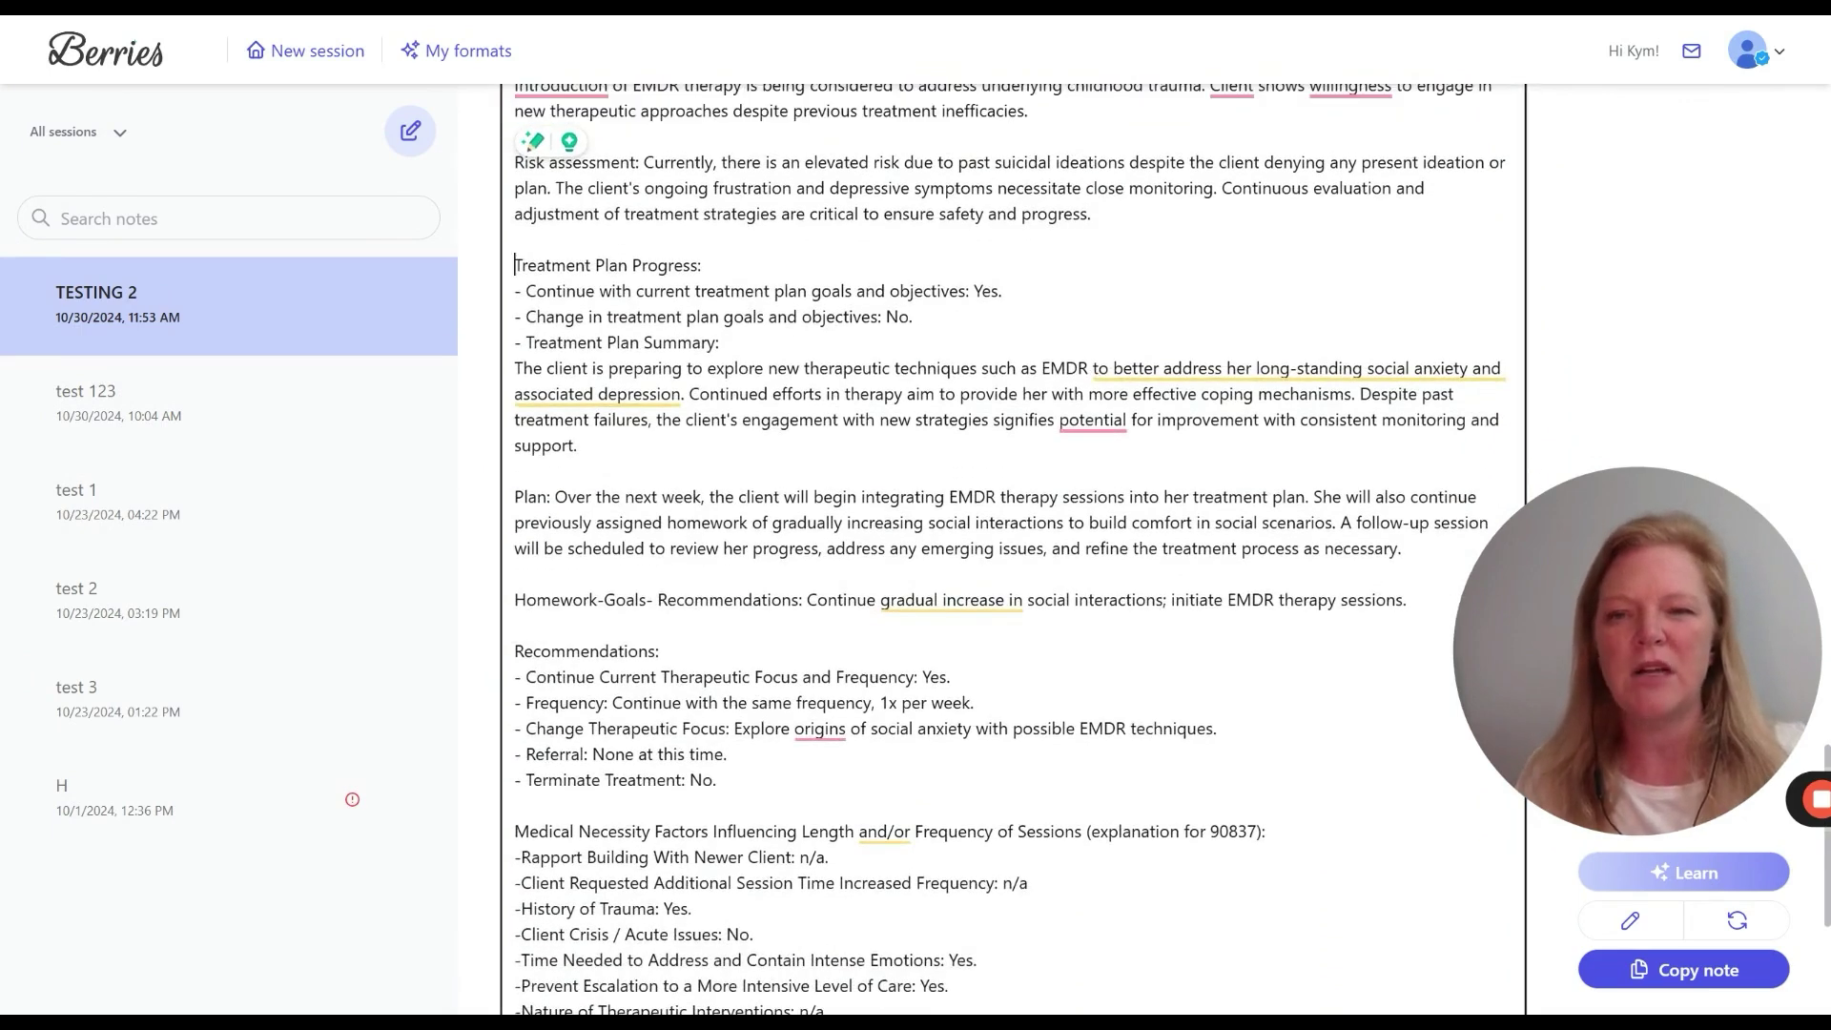
left_click_drag(515, 264, 581, 446)
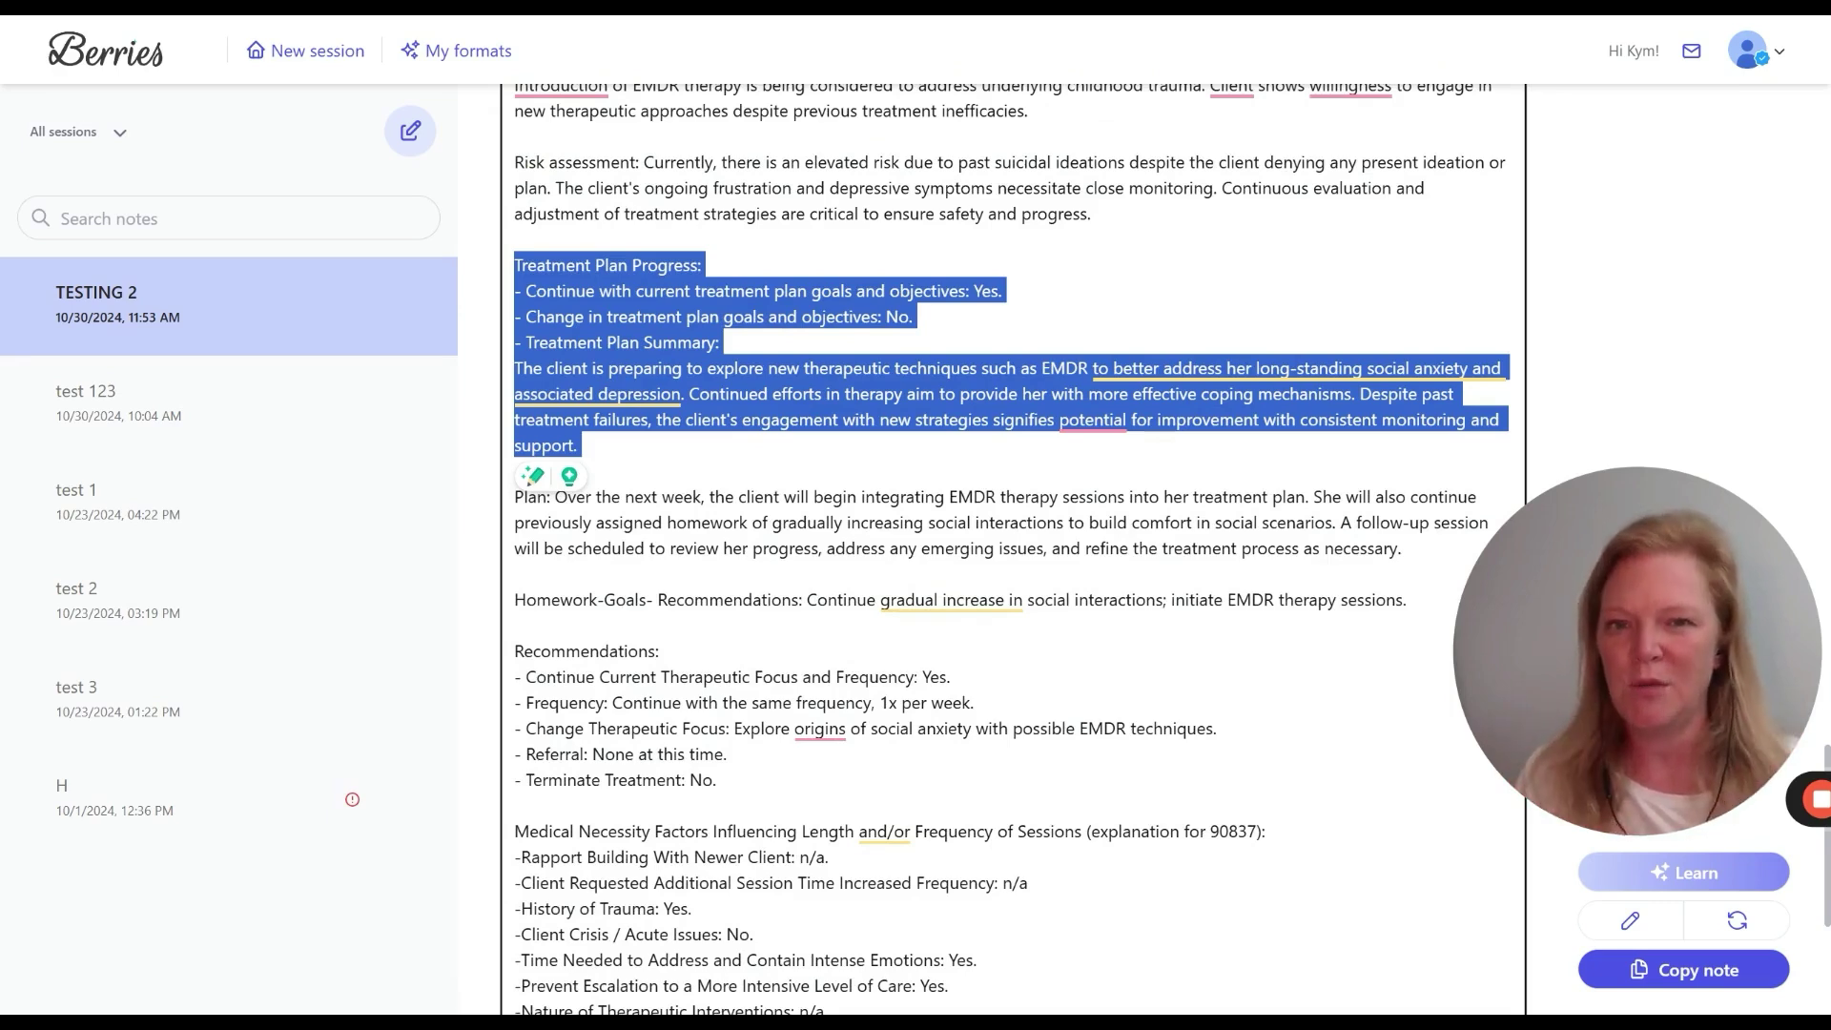
left_click_drag(520, 316, 913, 316)
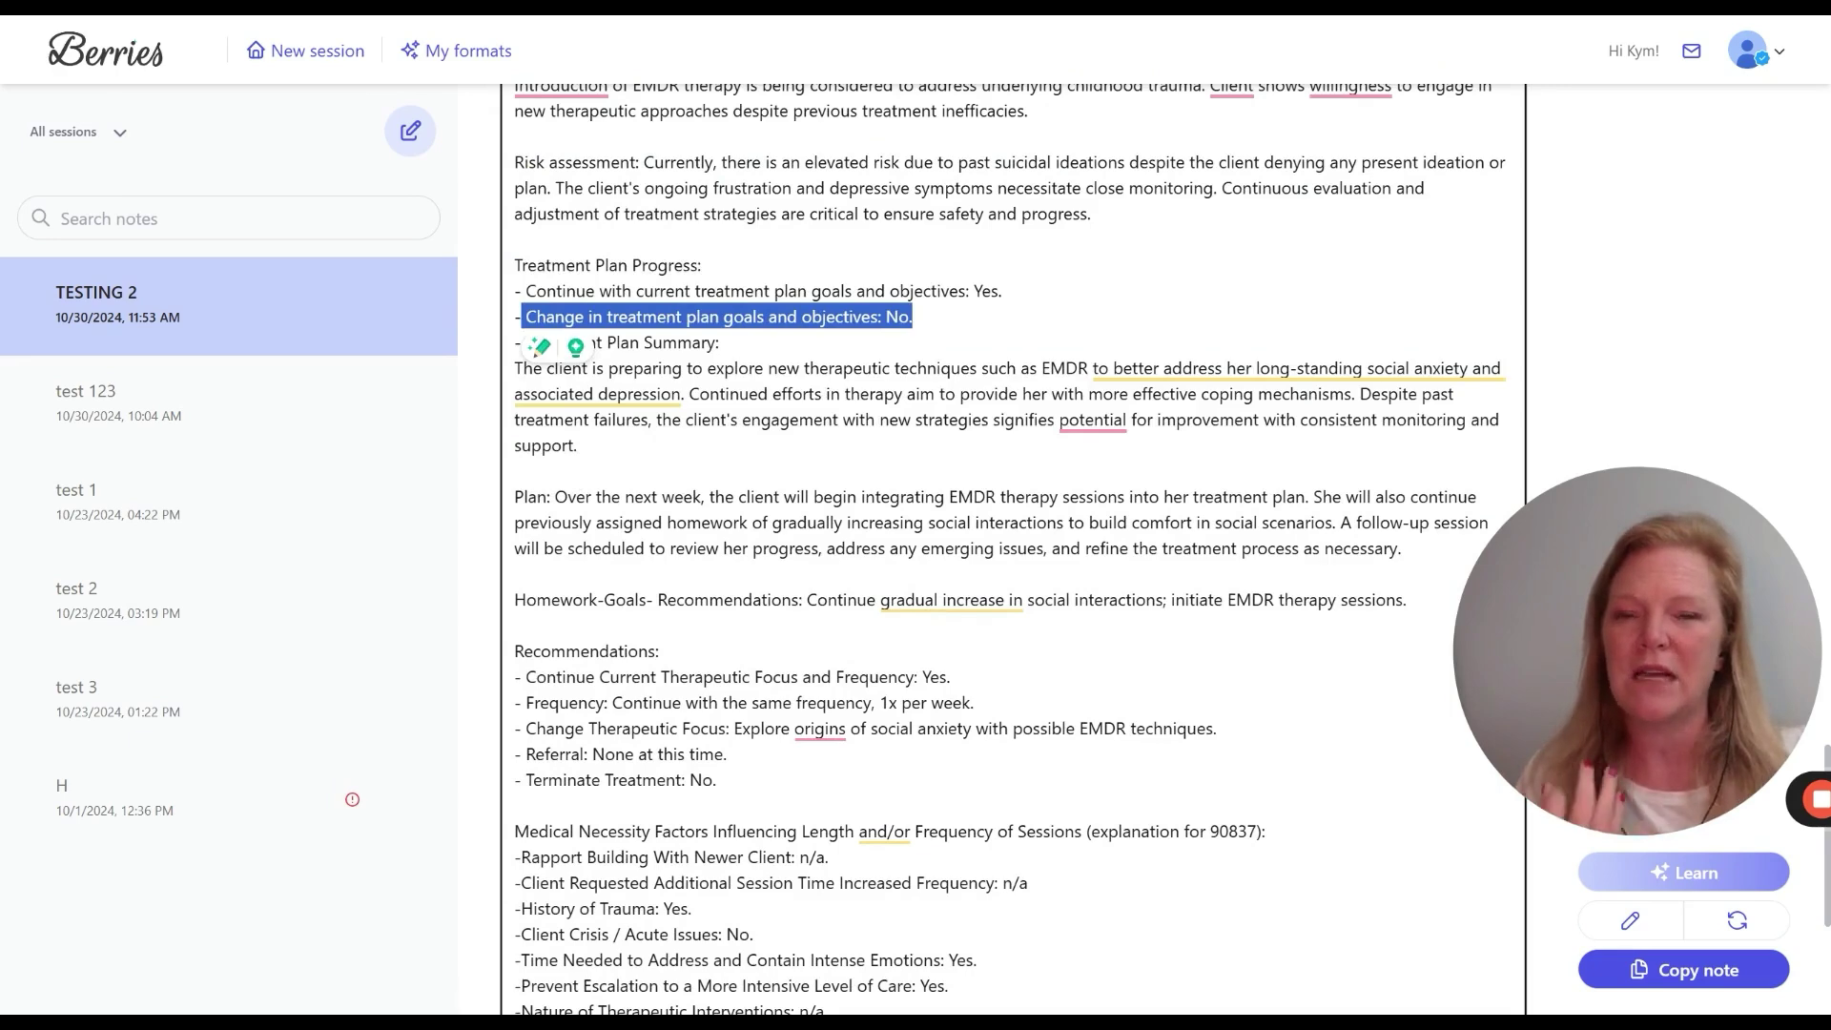
left_click(913, 316)
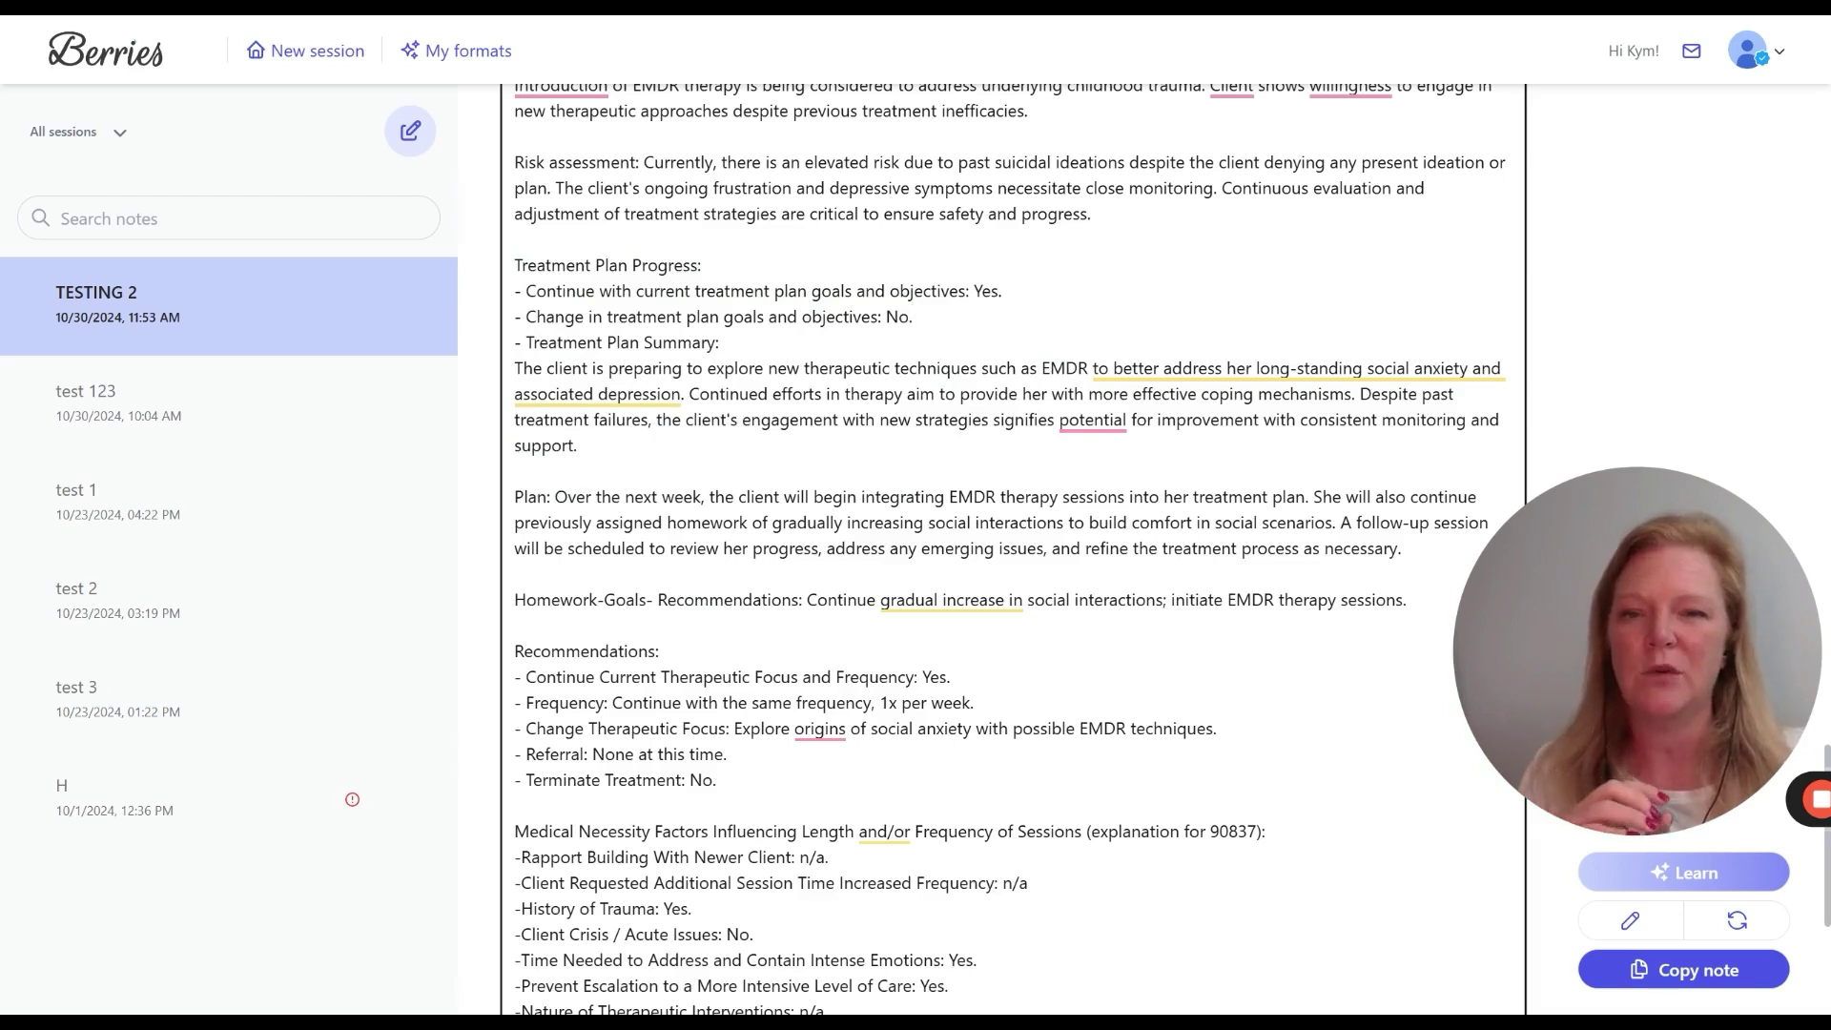
left_click_drag(913, 317, 886, 316)
left_click(579, 445)
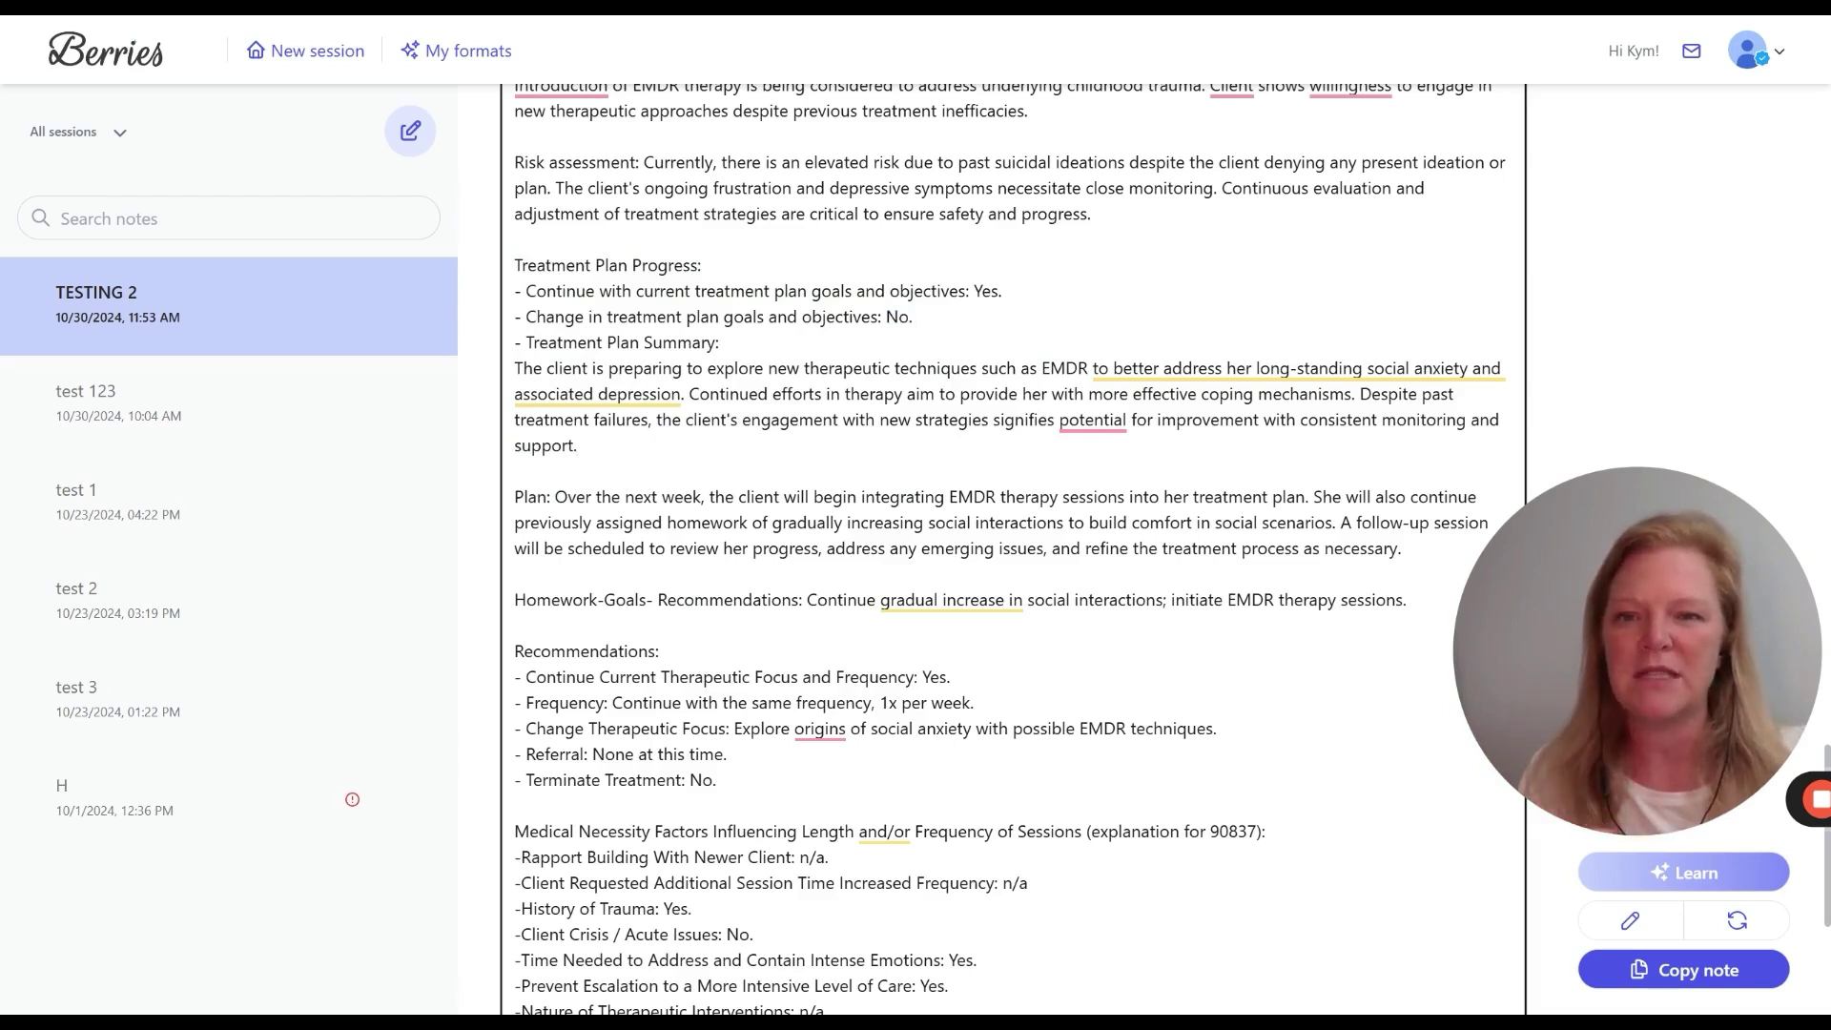
left_click_drag(577, 445, 514, 342)
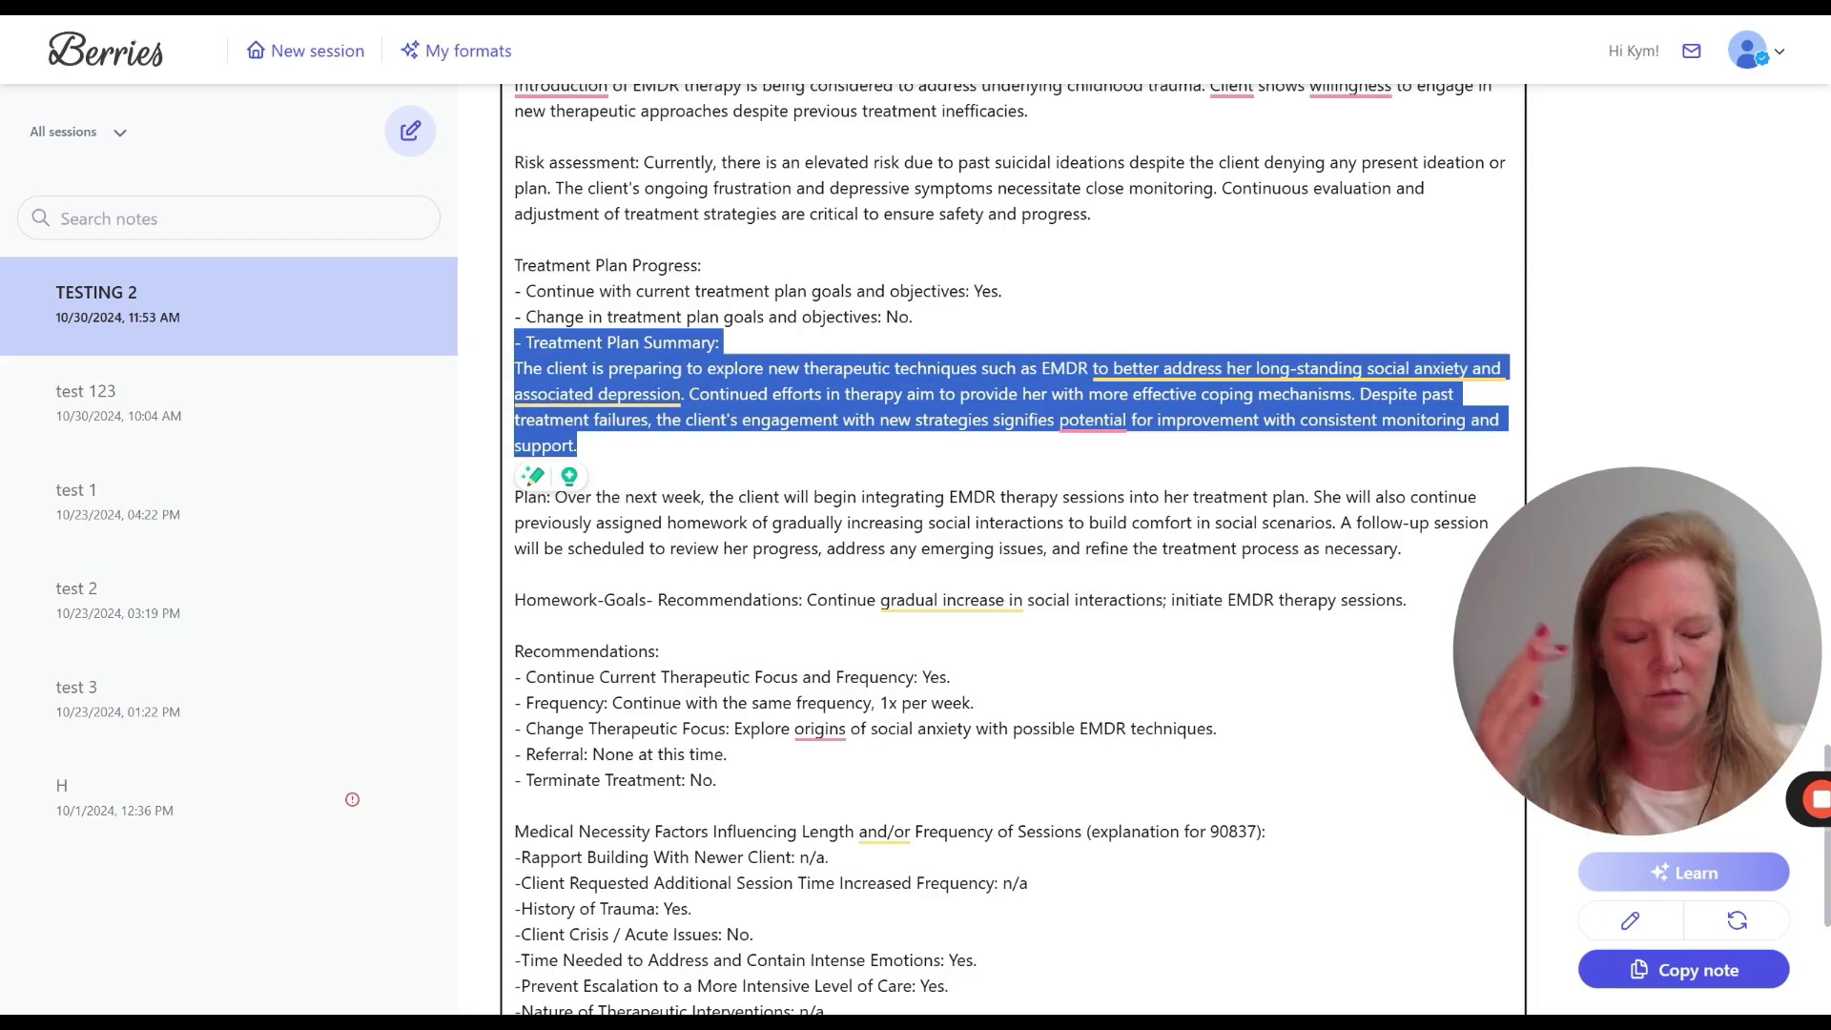
left_click(578, 446)
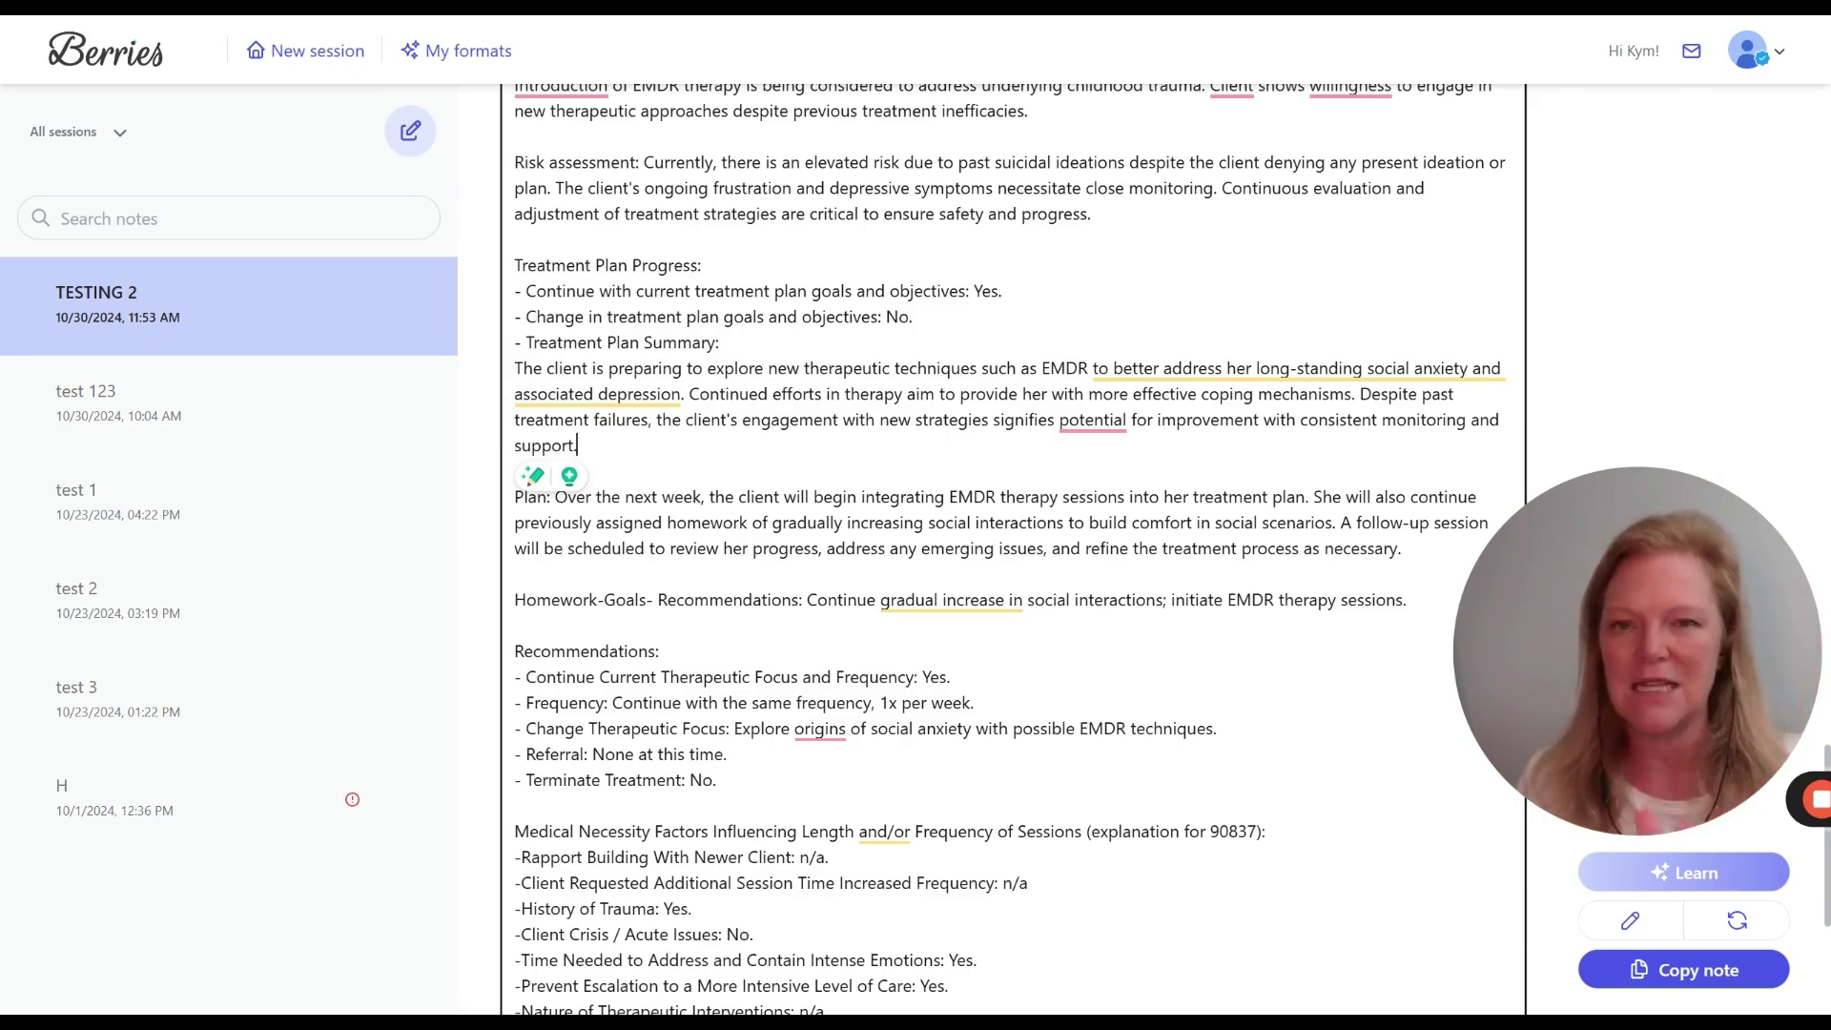
left_click_drag(578, 445, 514, 317)
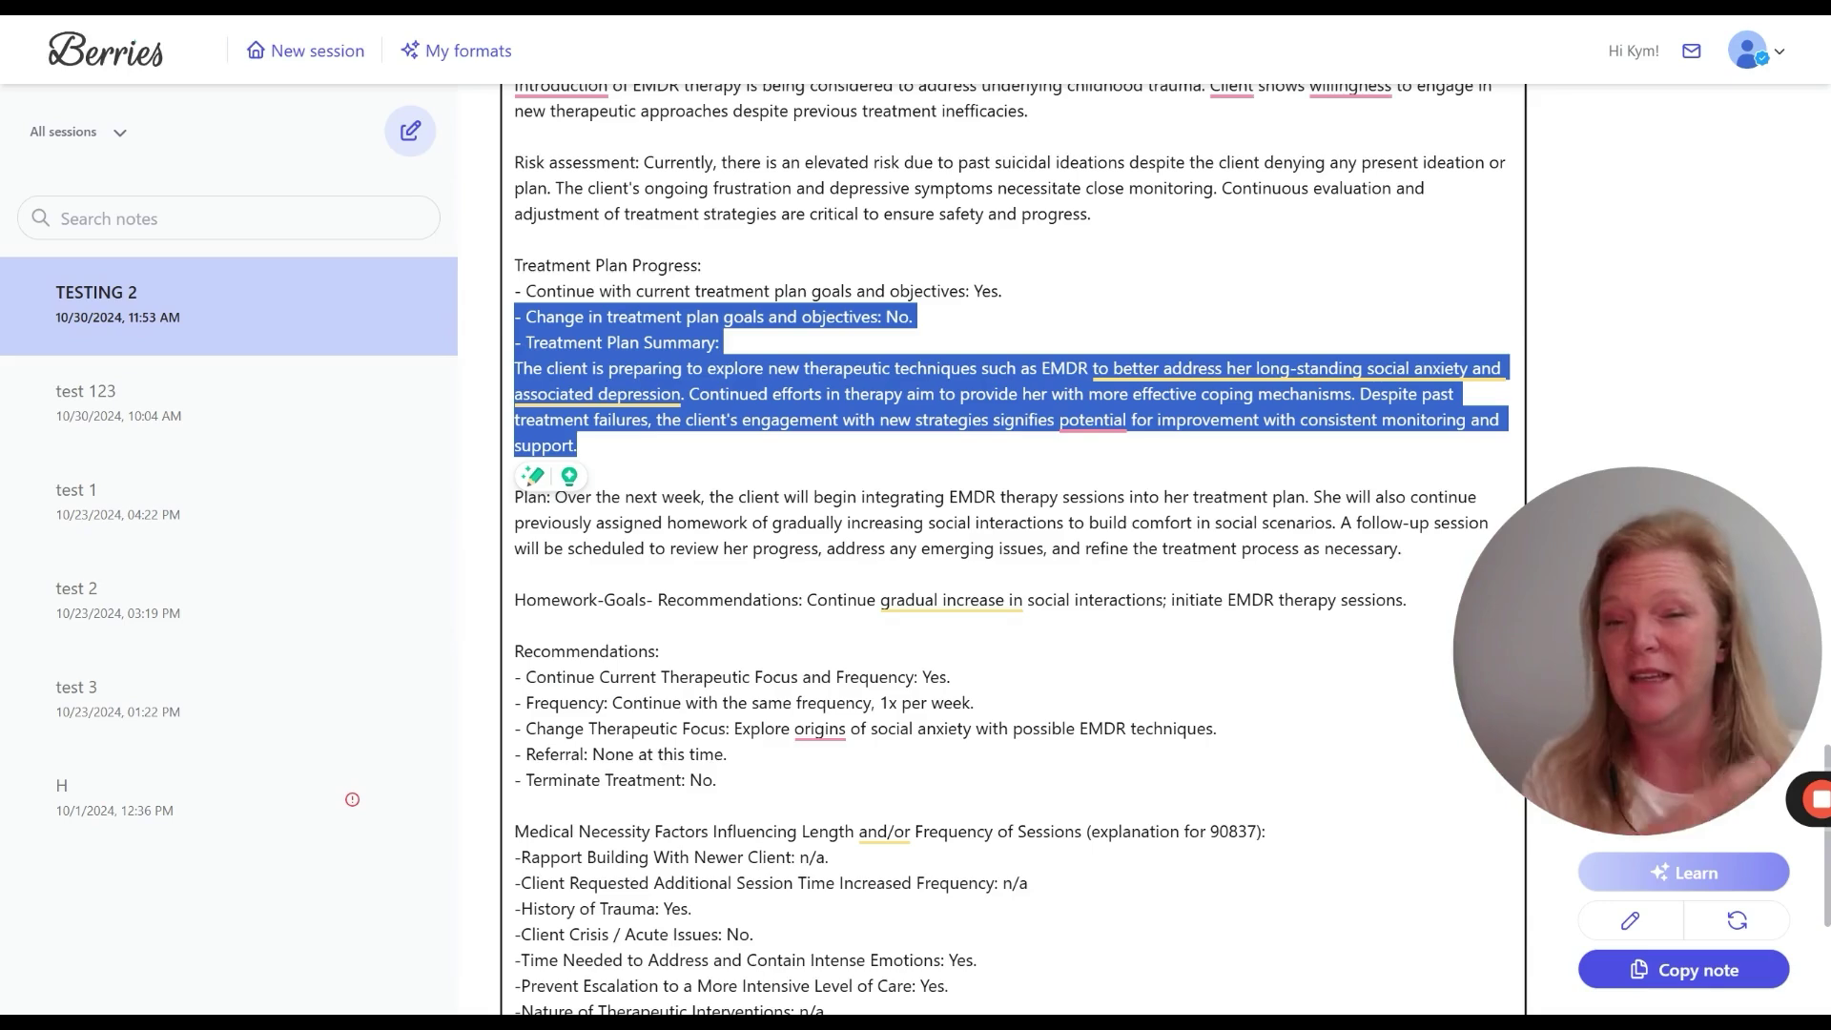
scroll(707, 468, "down", 1)
left_click(707, 468)
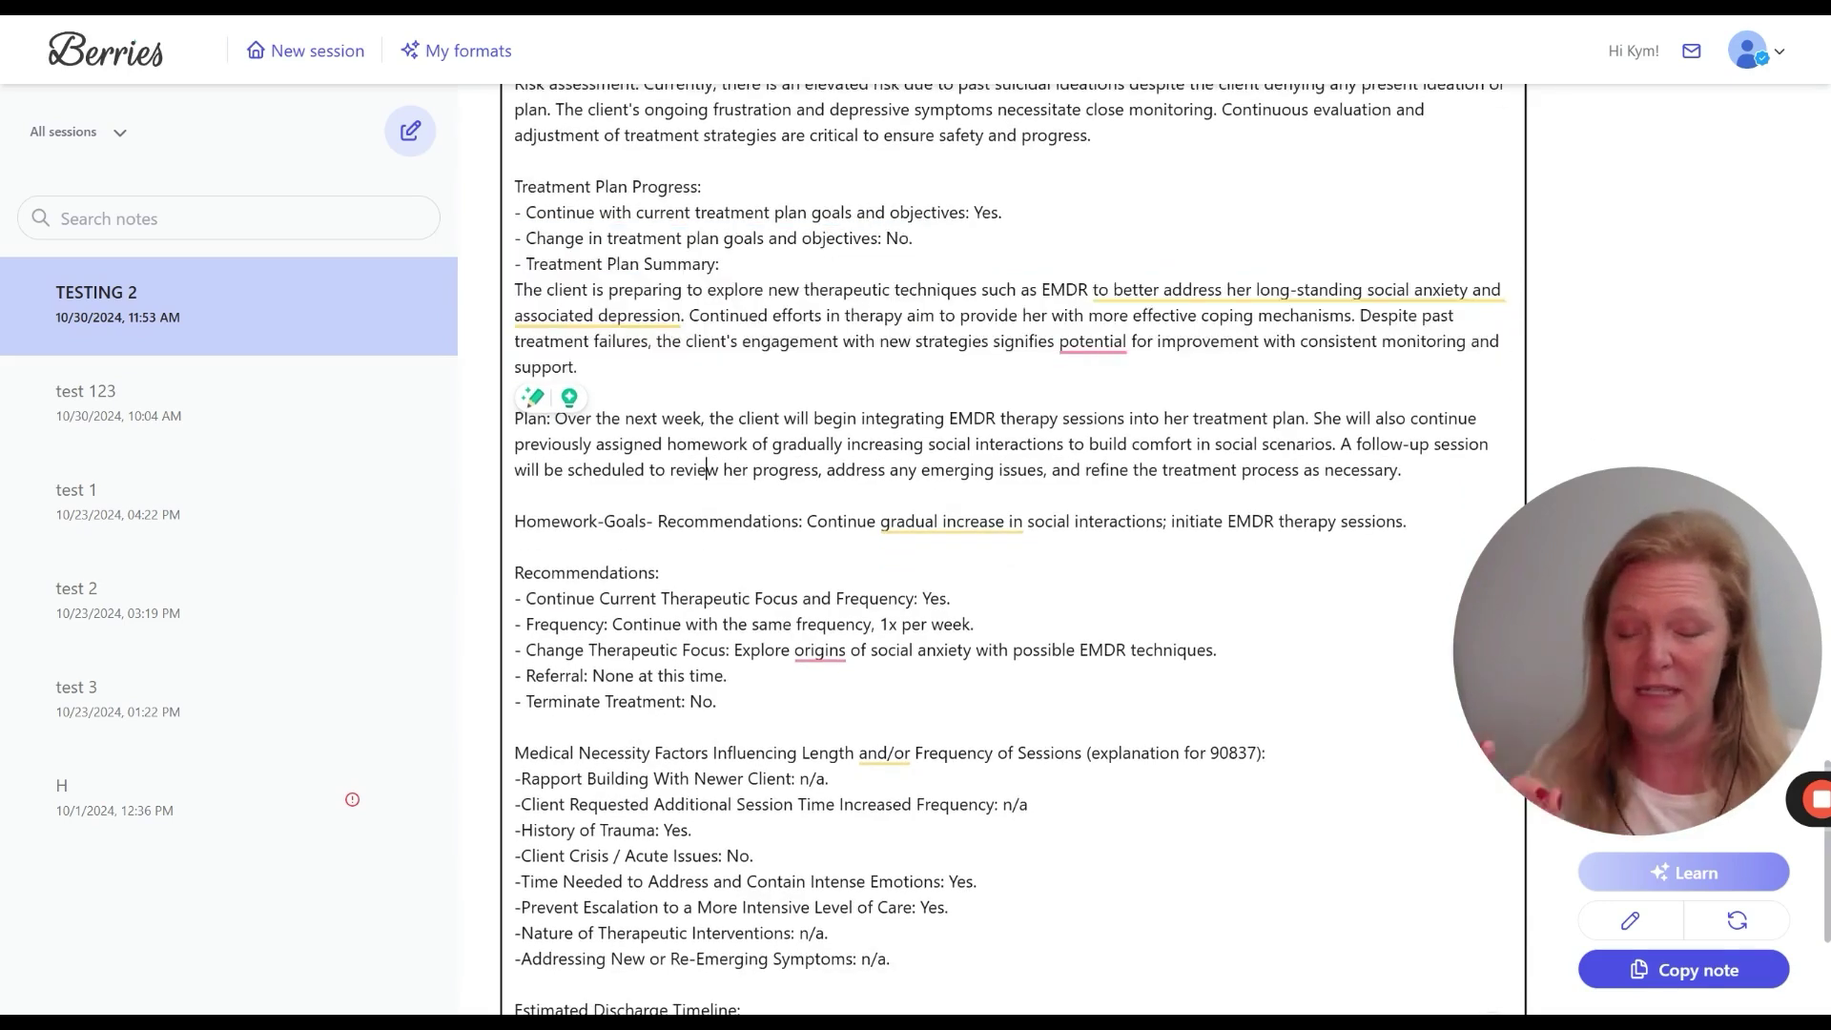
scroll(706, 468, "down", 1)
left_click(523, 333)
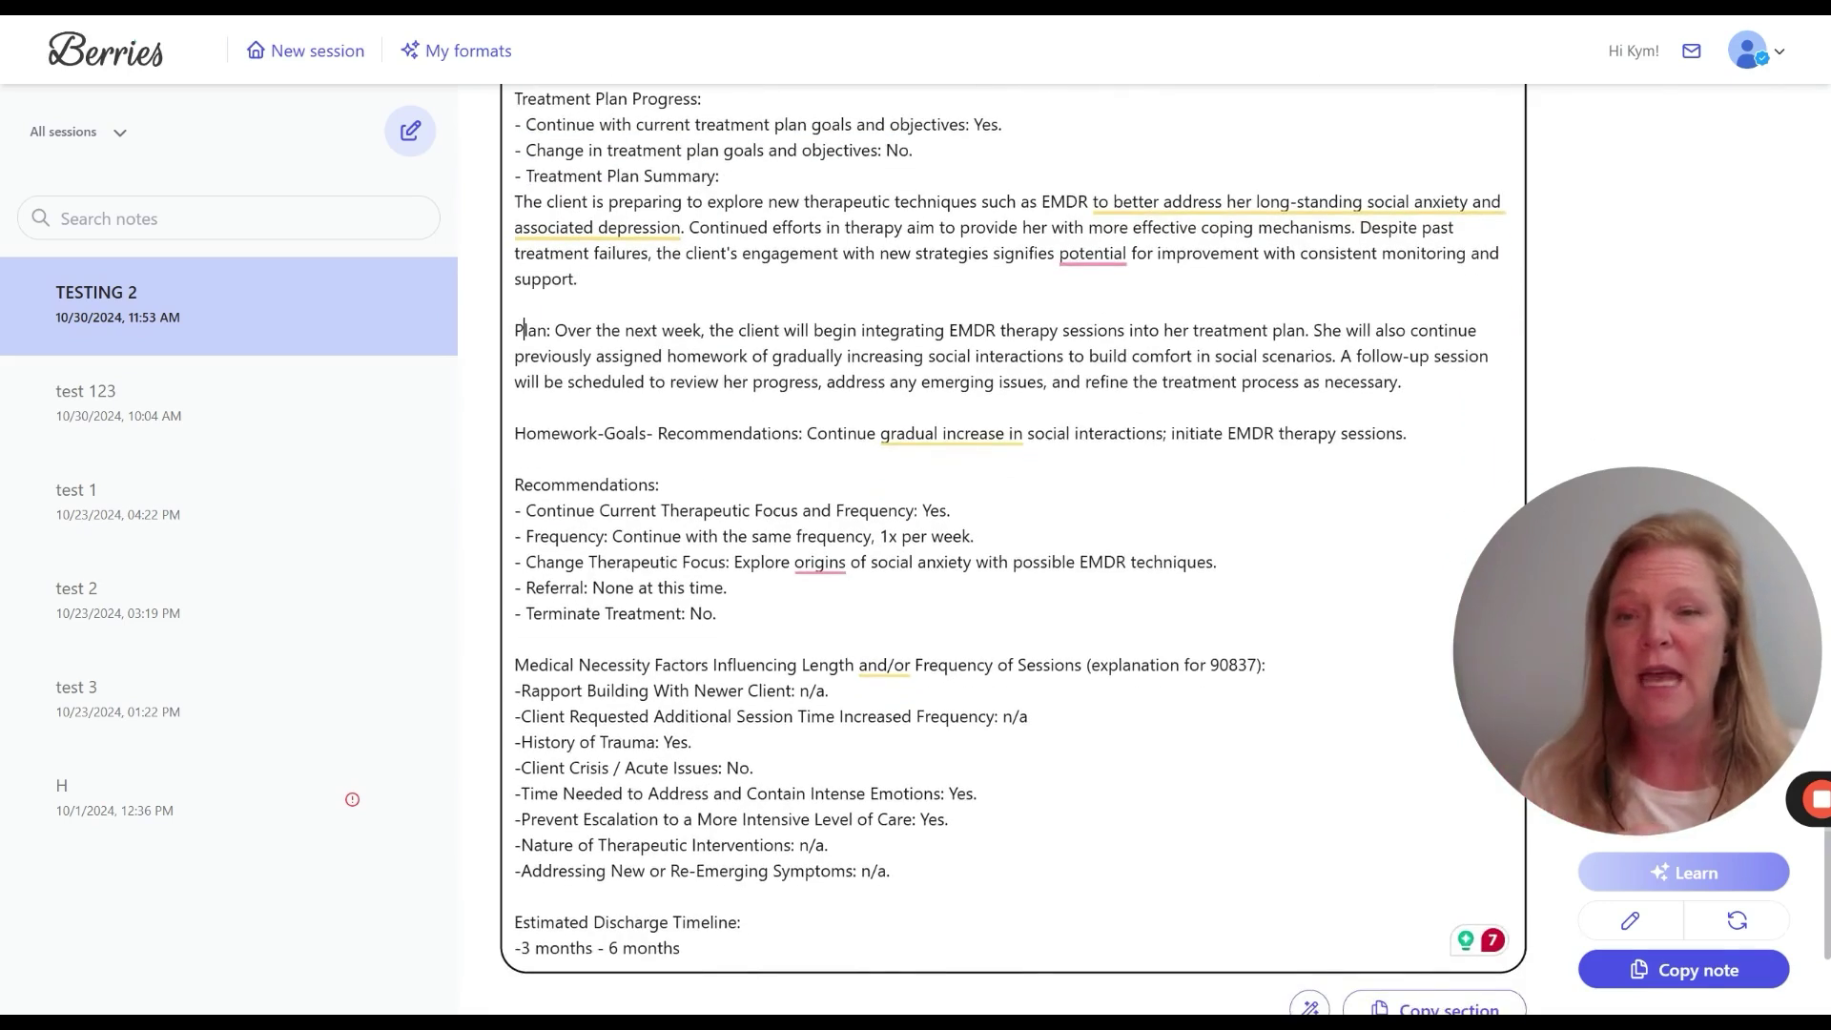
scroll(523, 332, "down", 1)
left_click(521, 341)
scroll(1011, 549, "down", 1)
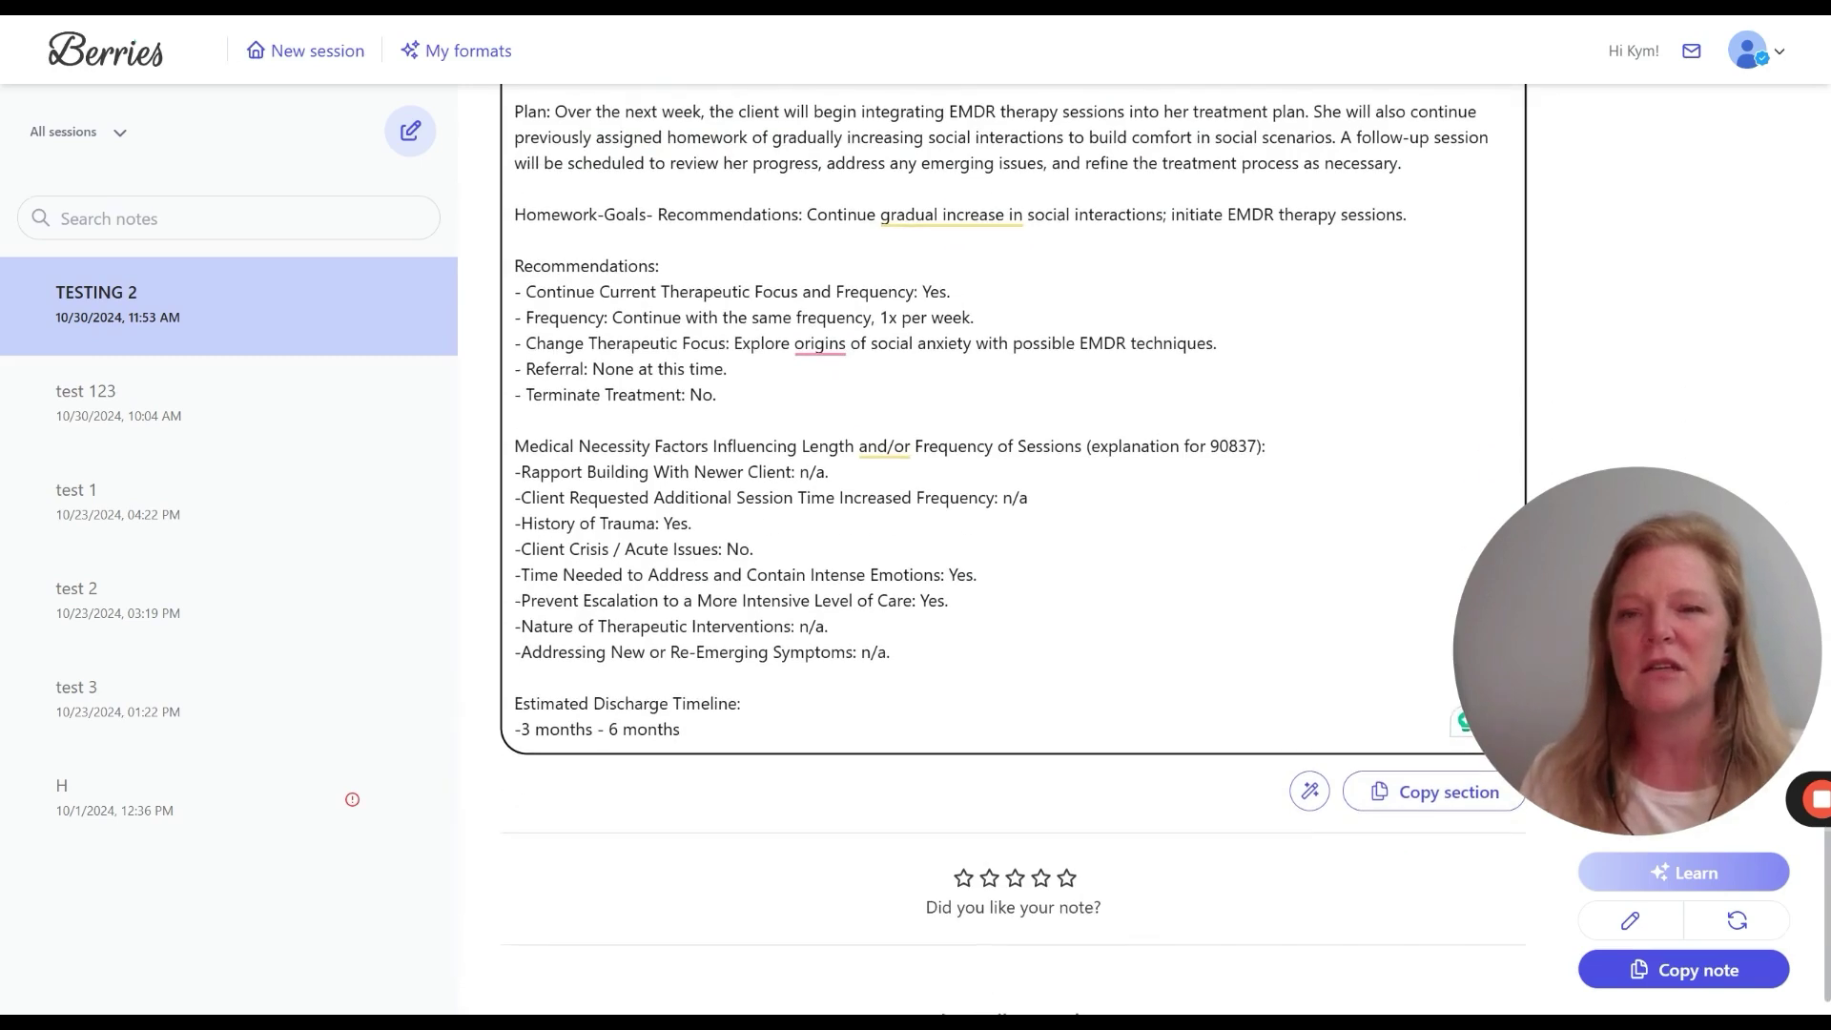
left_click_drag(717, 395, 516, 266)
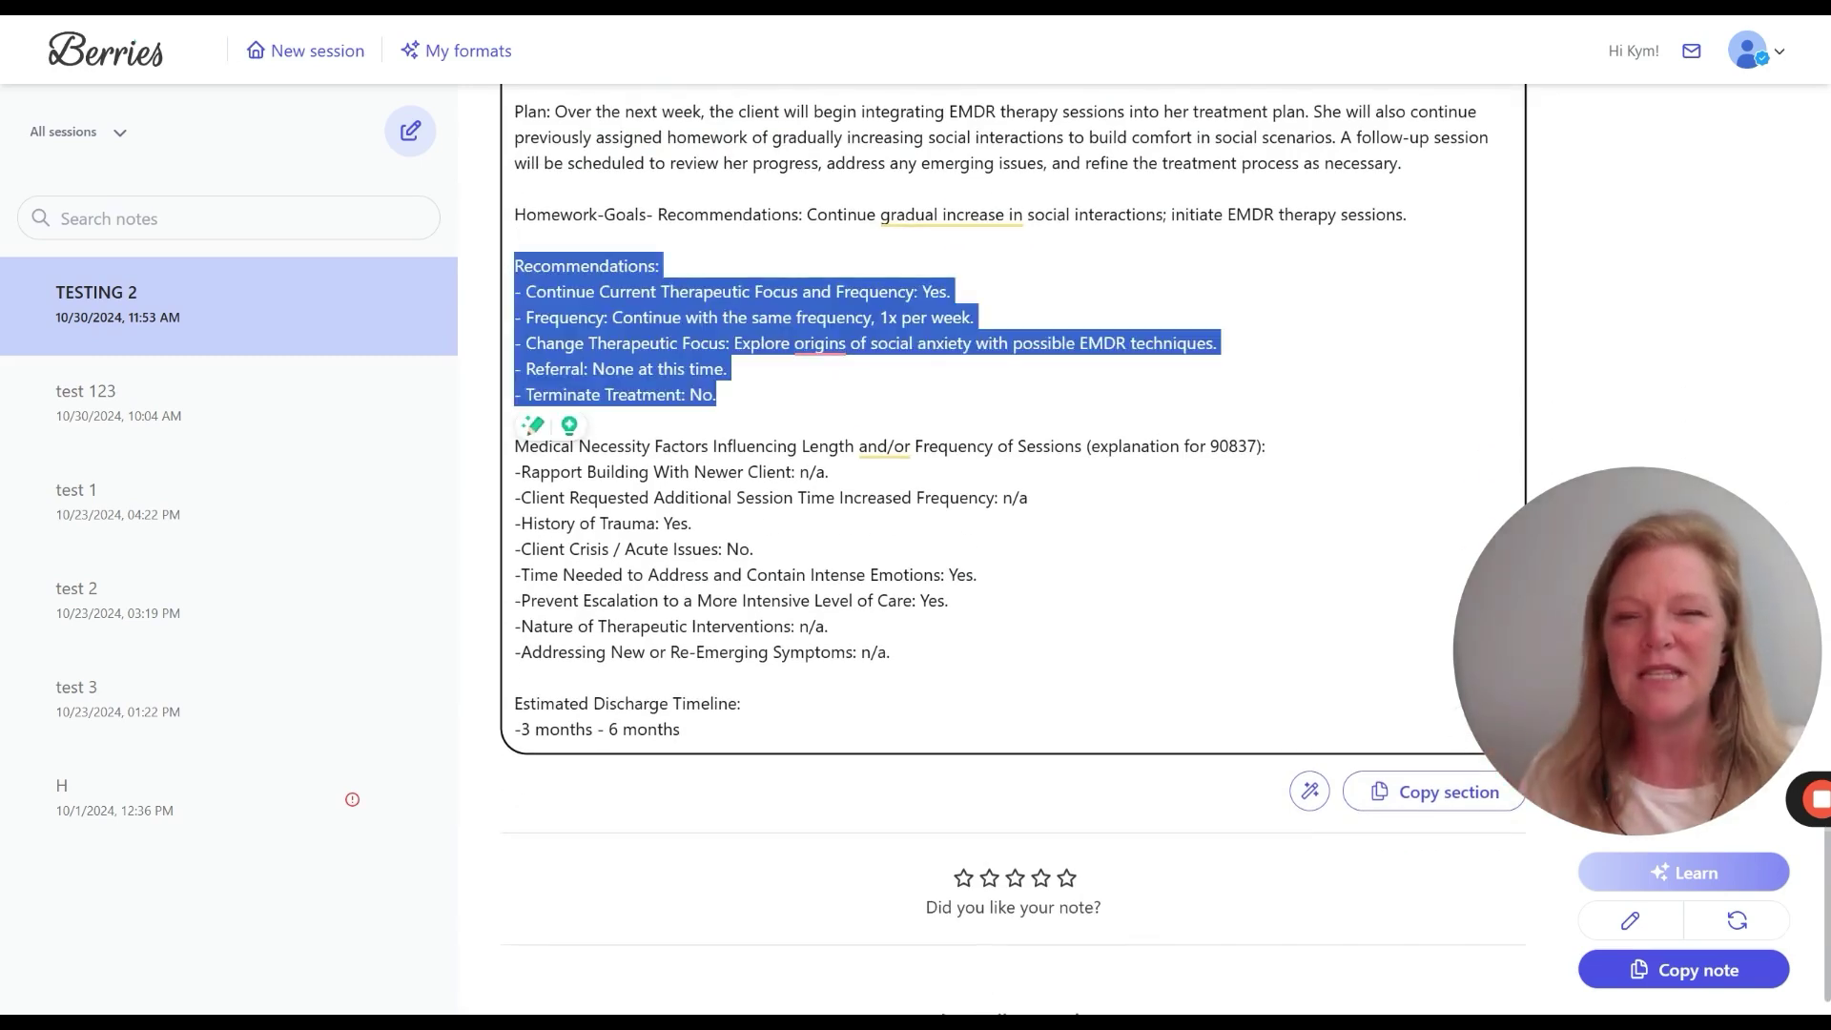
left_click(516, 421)
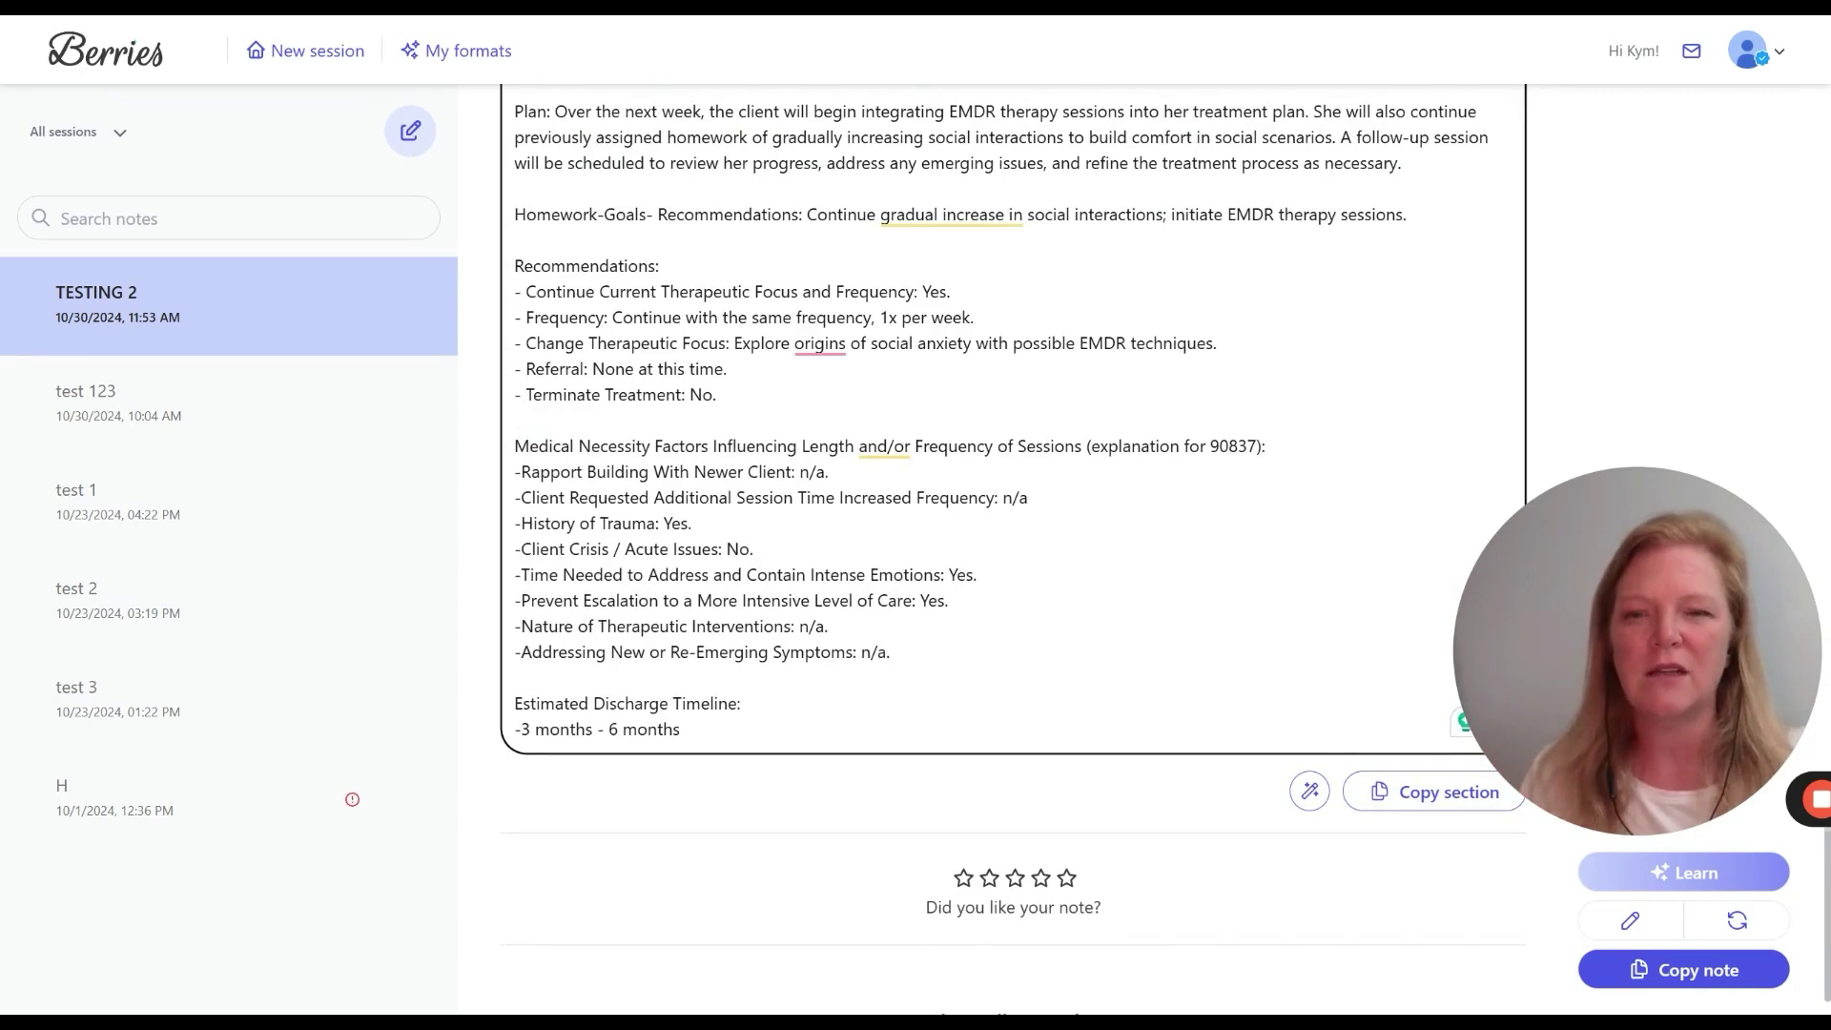
scroll(620, 410, "down", 1)
left_click_drag(727, 356, 515, 355)
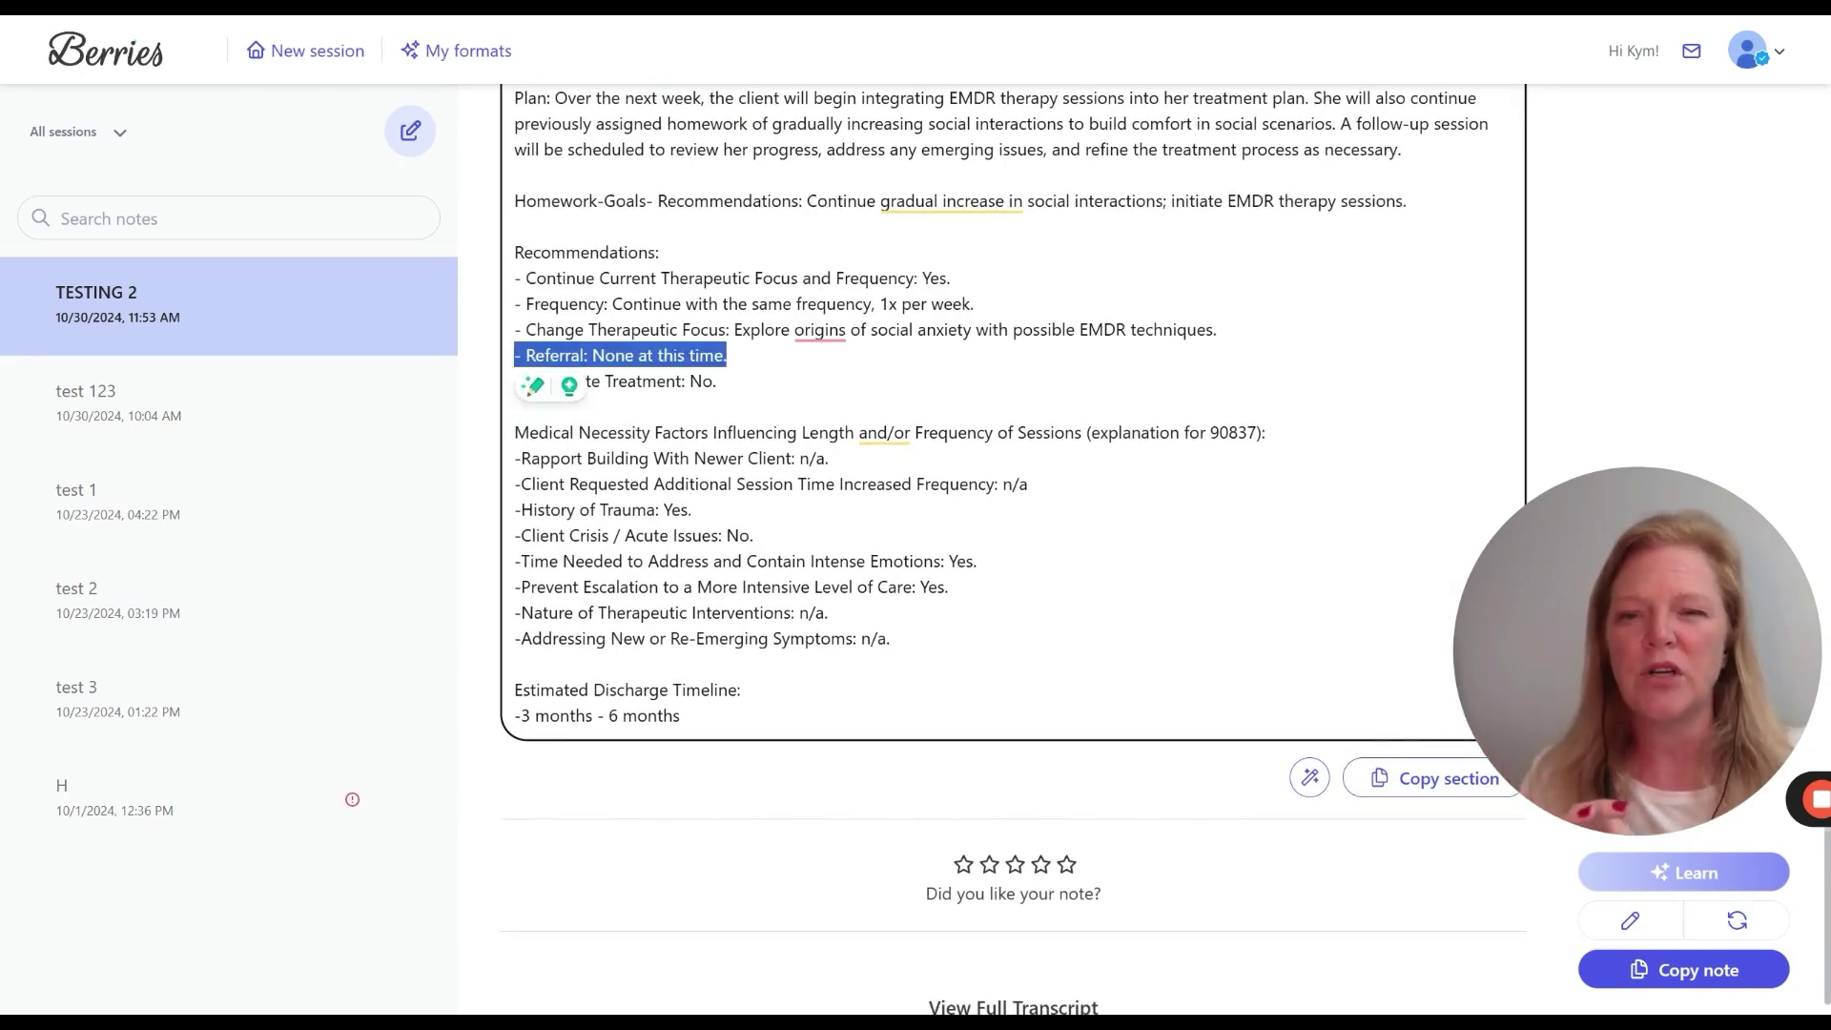
left_click(516, 406)
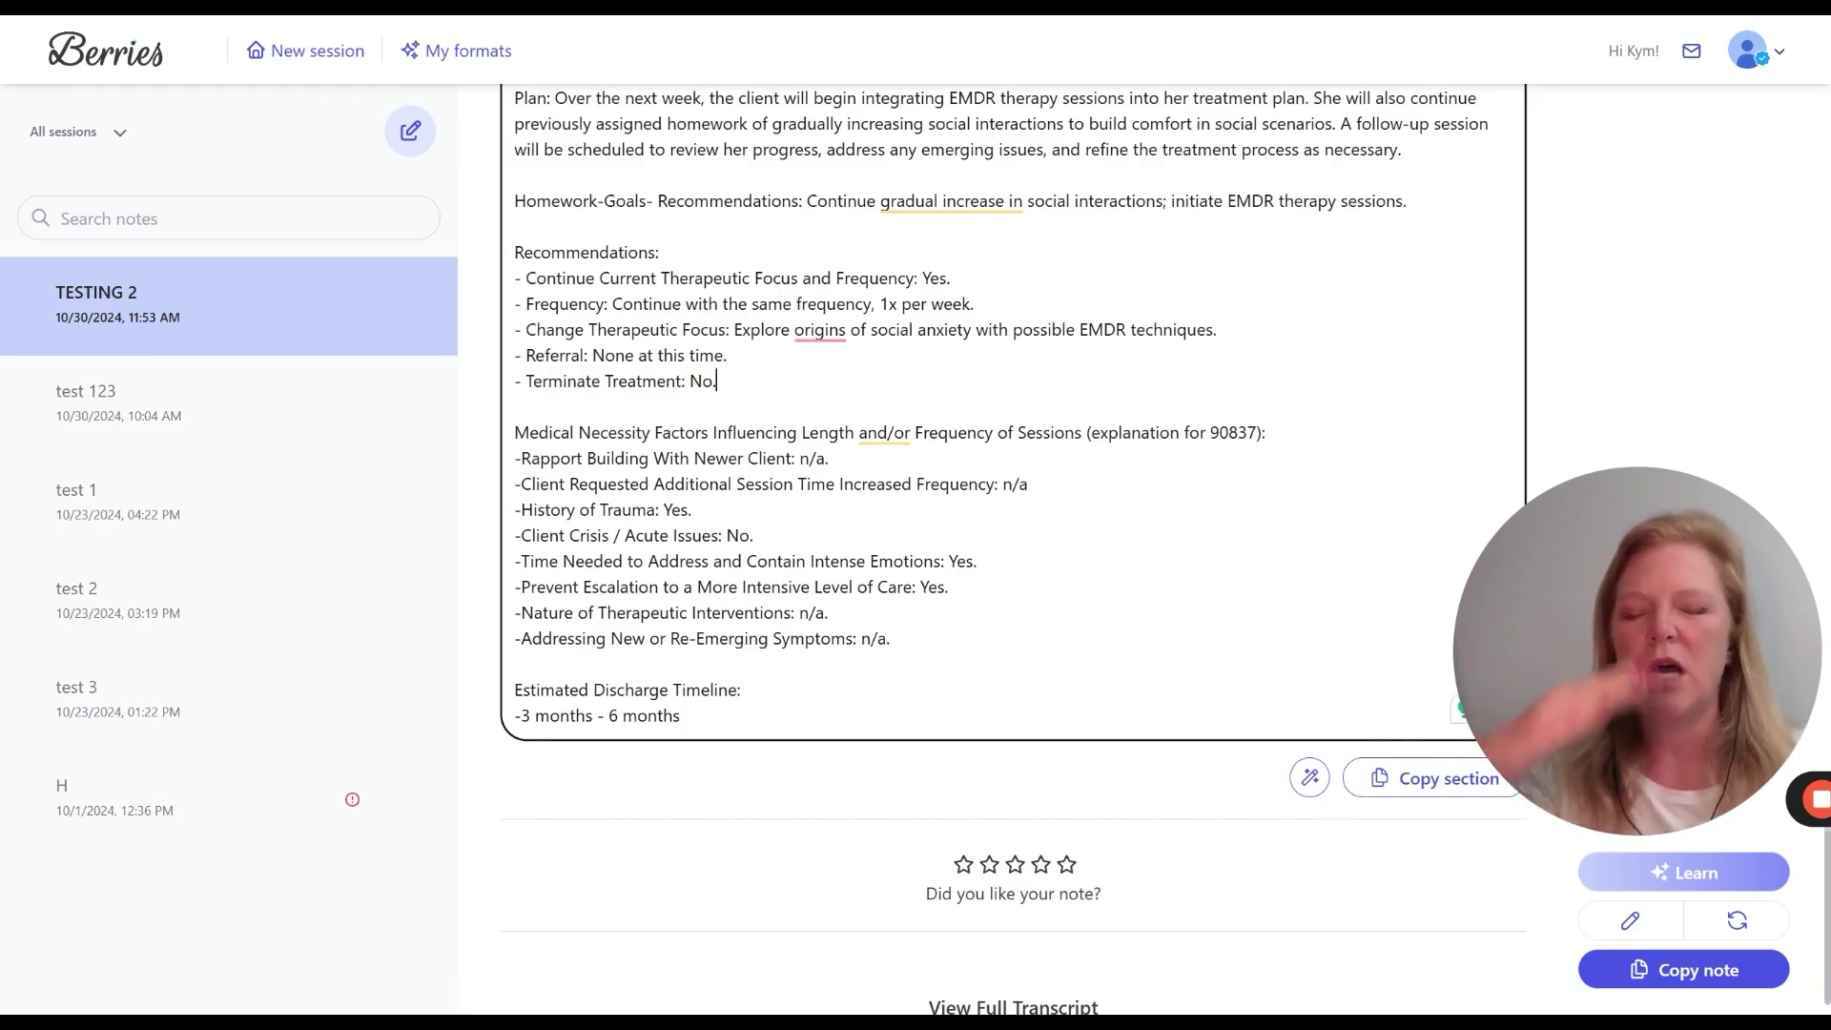
scroll(1011, 549, "down", 1)
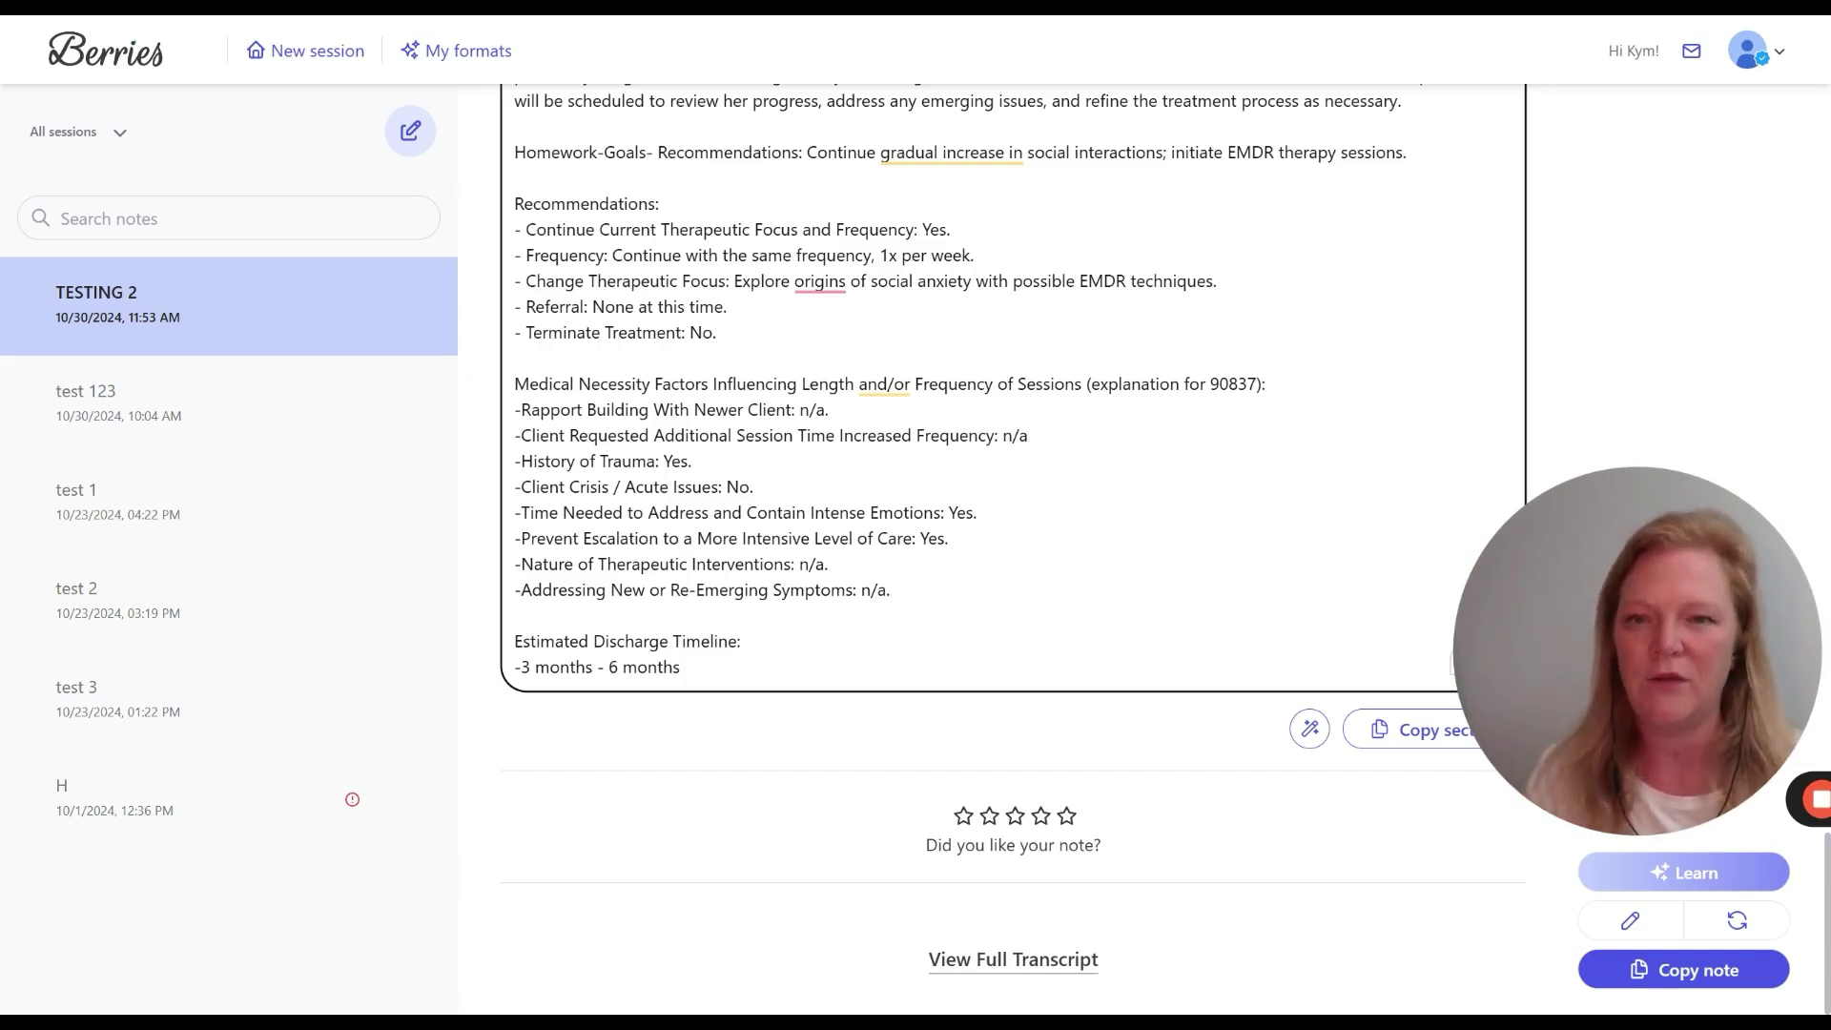
left_click_drag(514, 377, 982, 708)
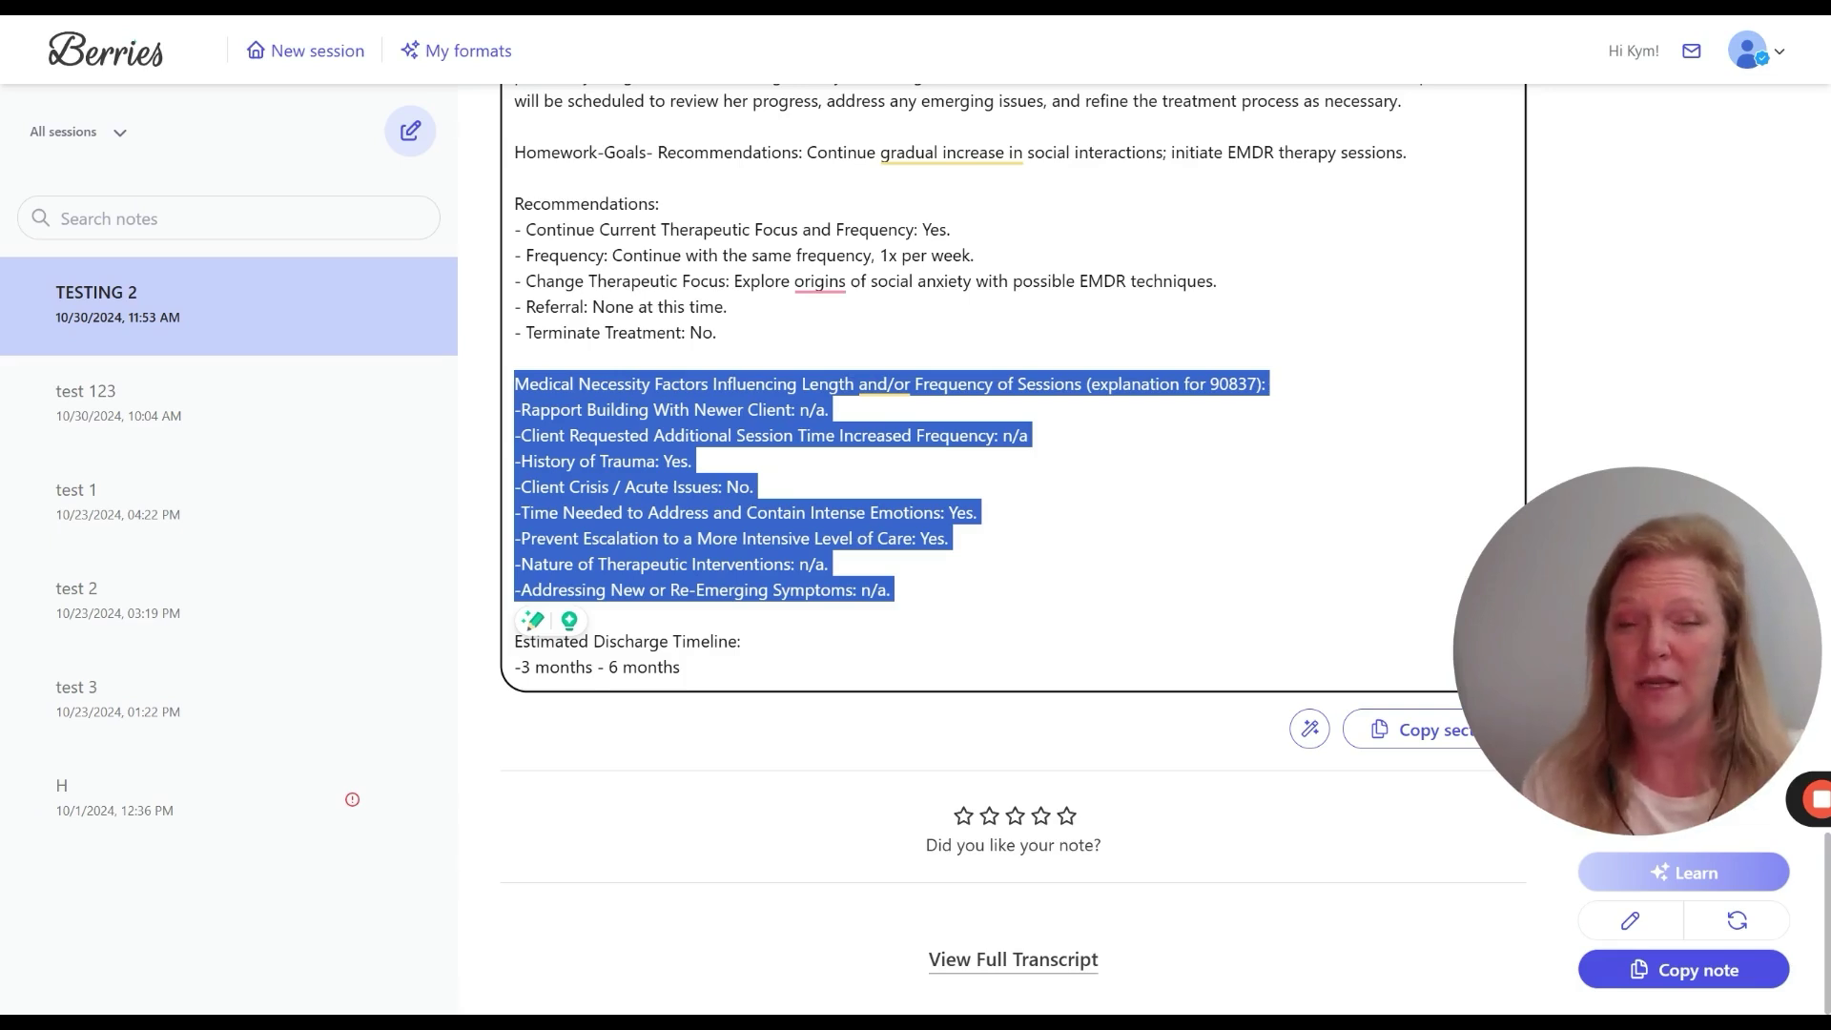
left_click(515, 615)
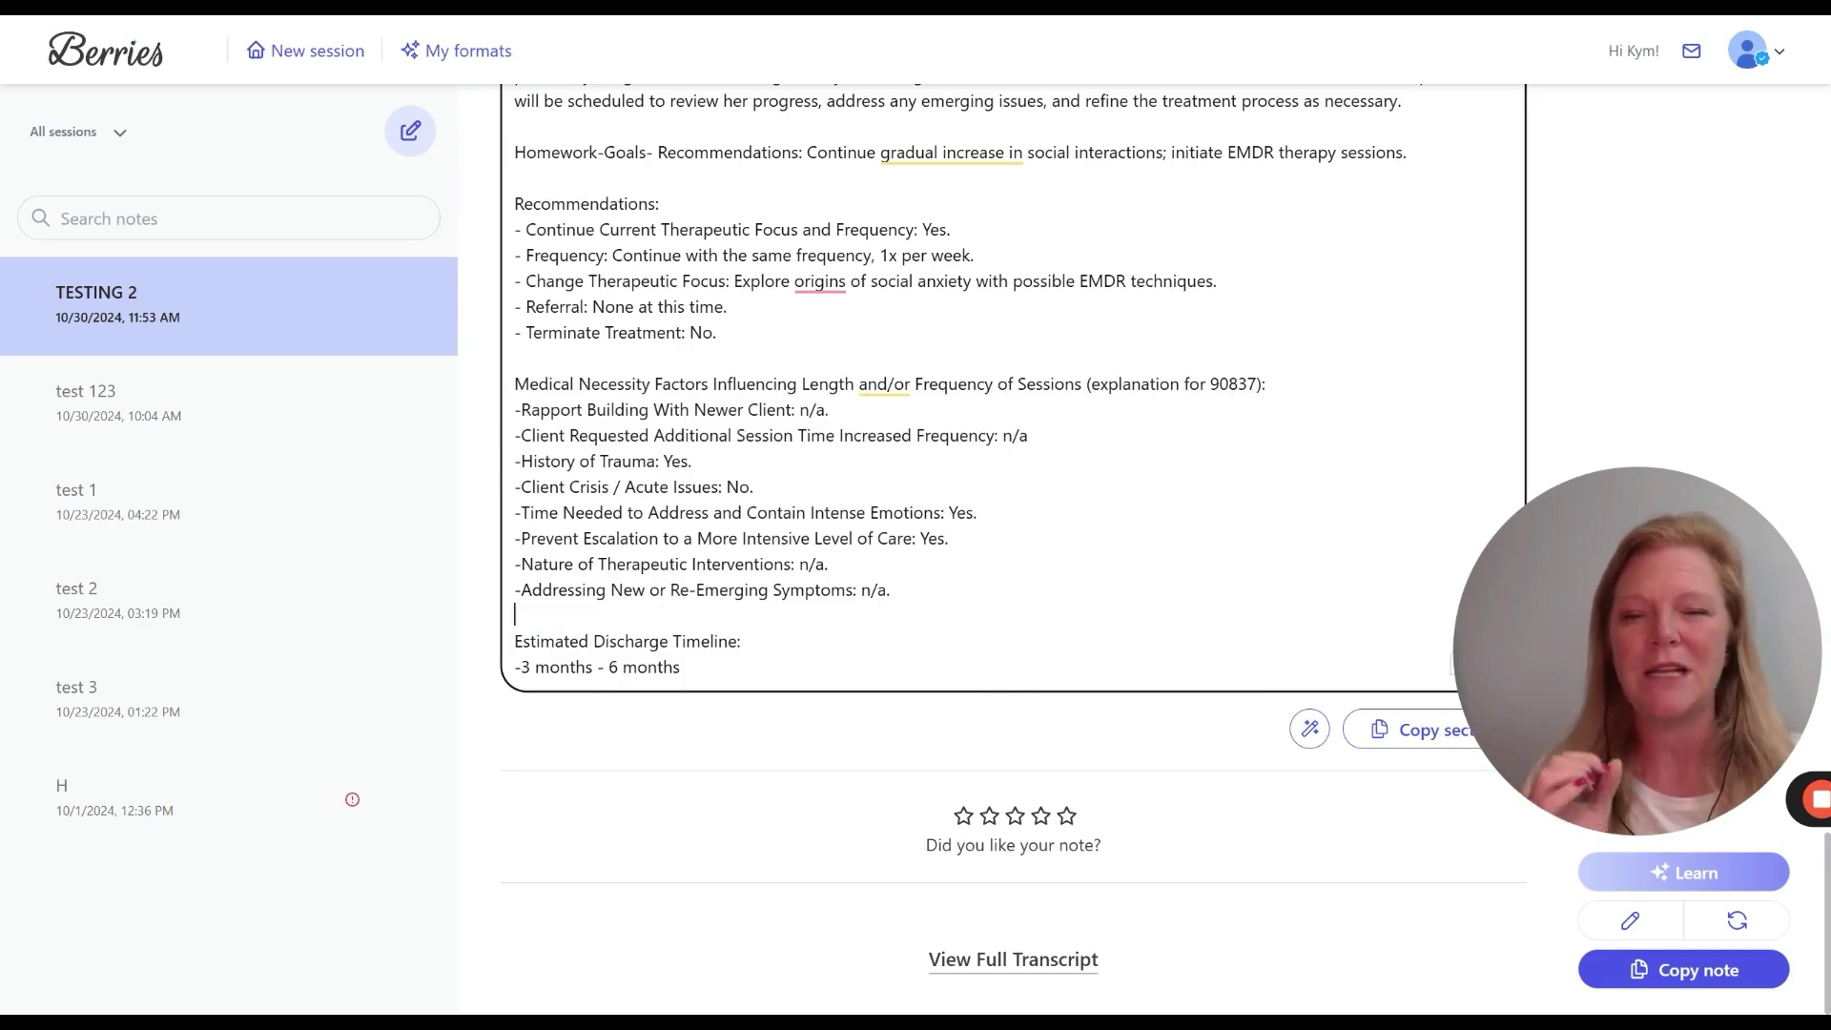
left_click(890, 590)
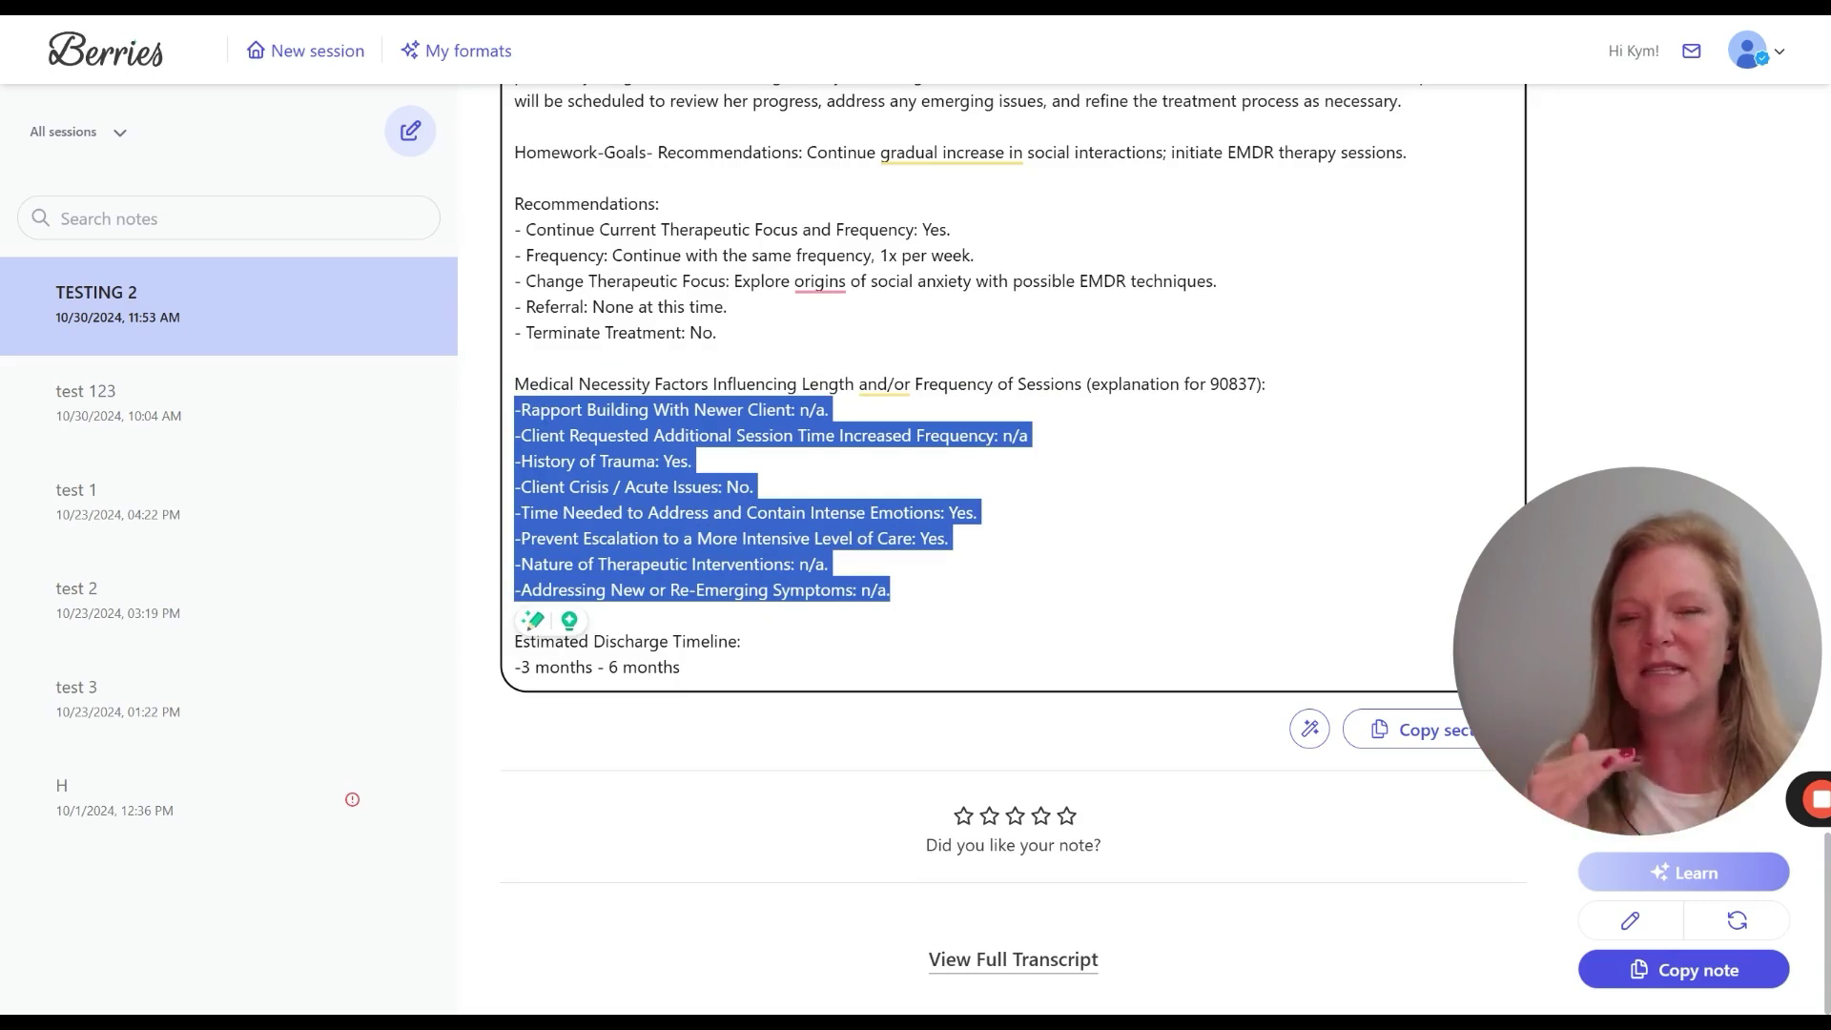
left_click(890, 590)
left_click_drag(891, 590, 502, 404)
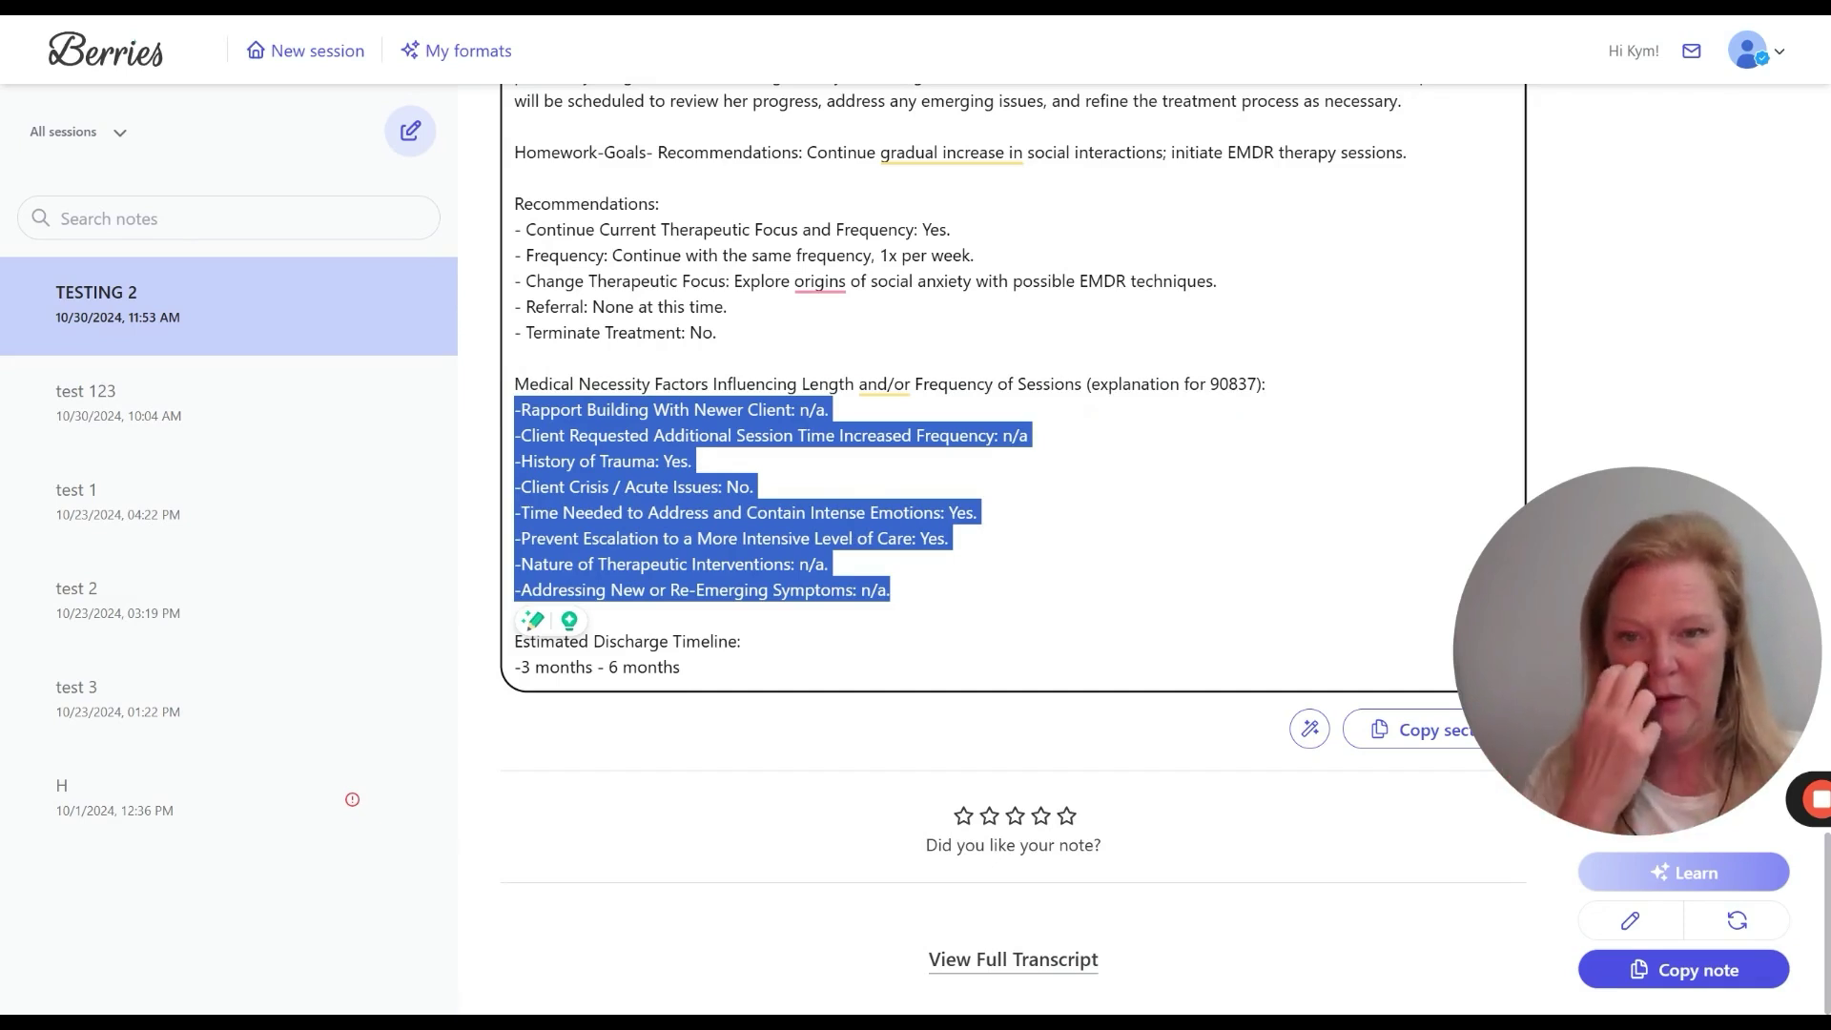
left_click_drag(530, 622, 750, 771)
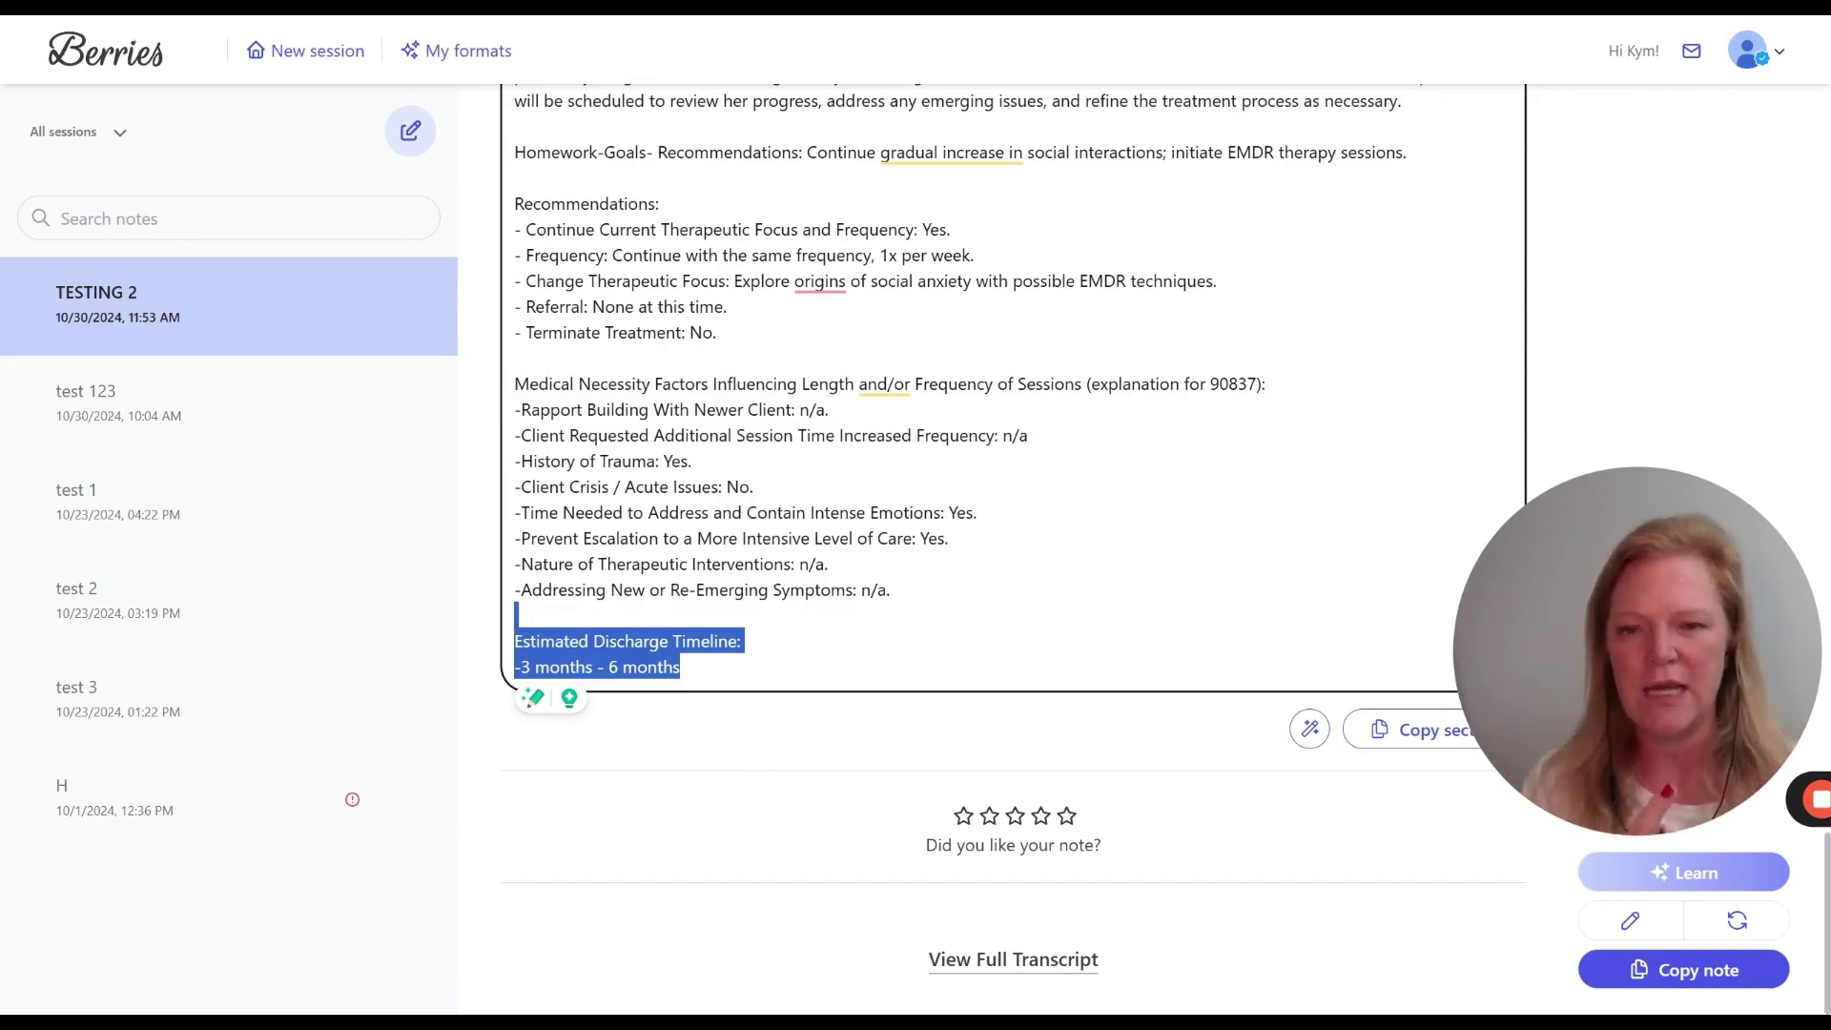
left_click(718, 642)
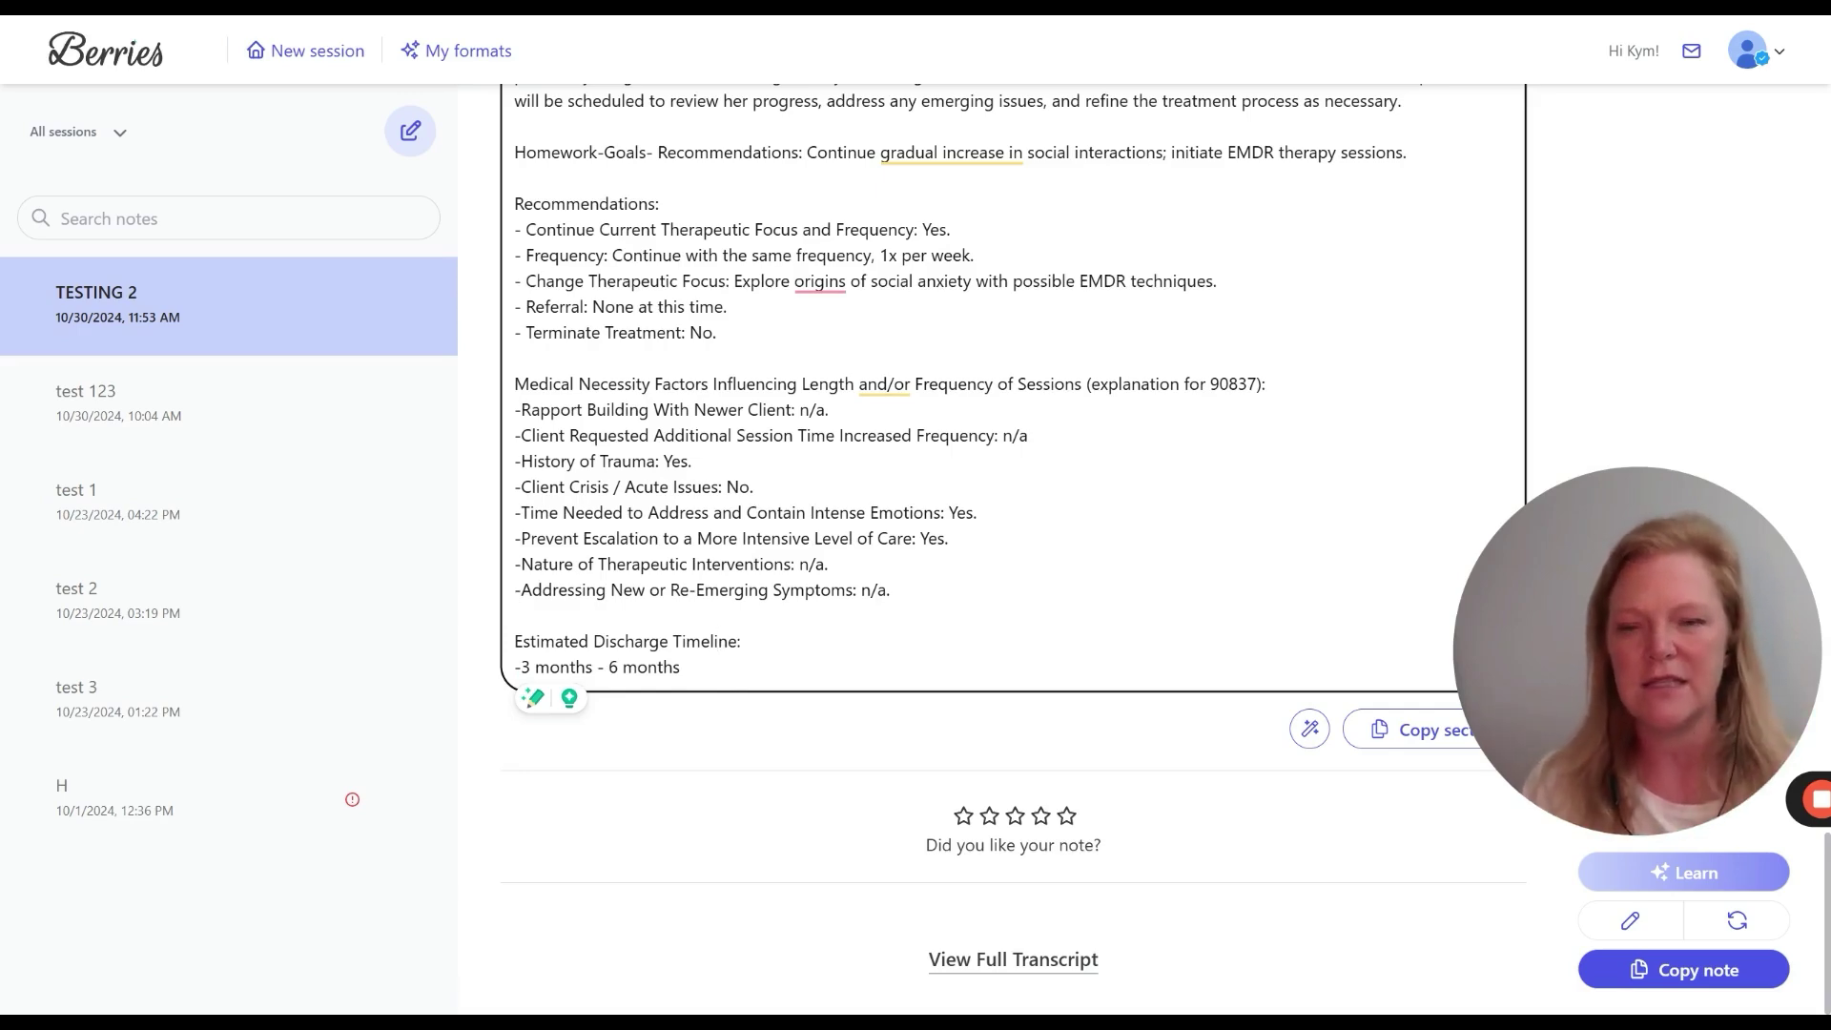
left_click_drag(681, 667, 515, 666)
left_click(681, 668)
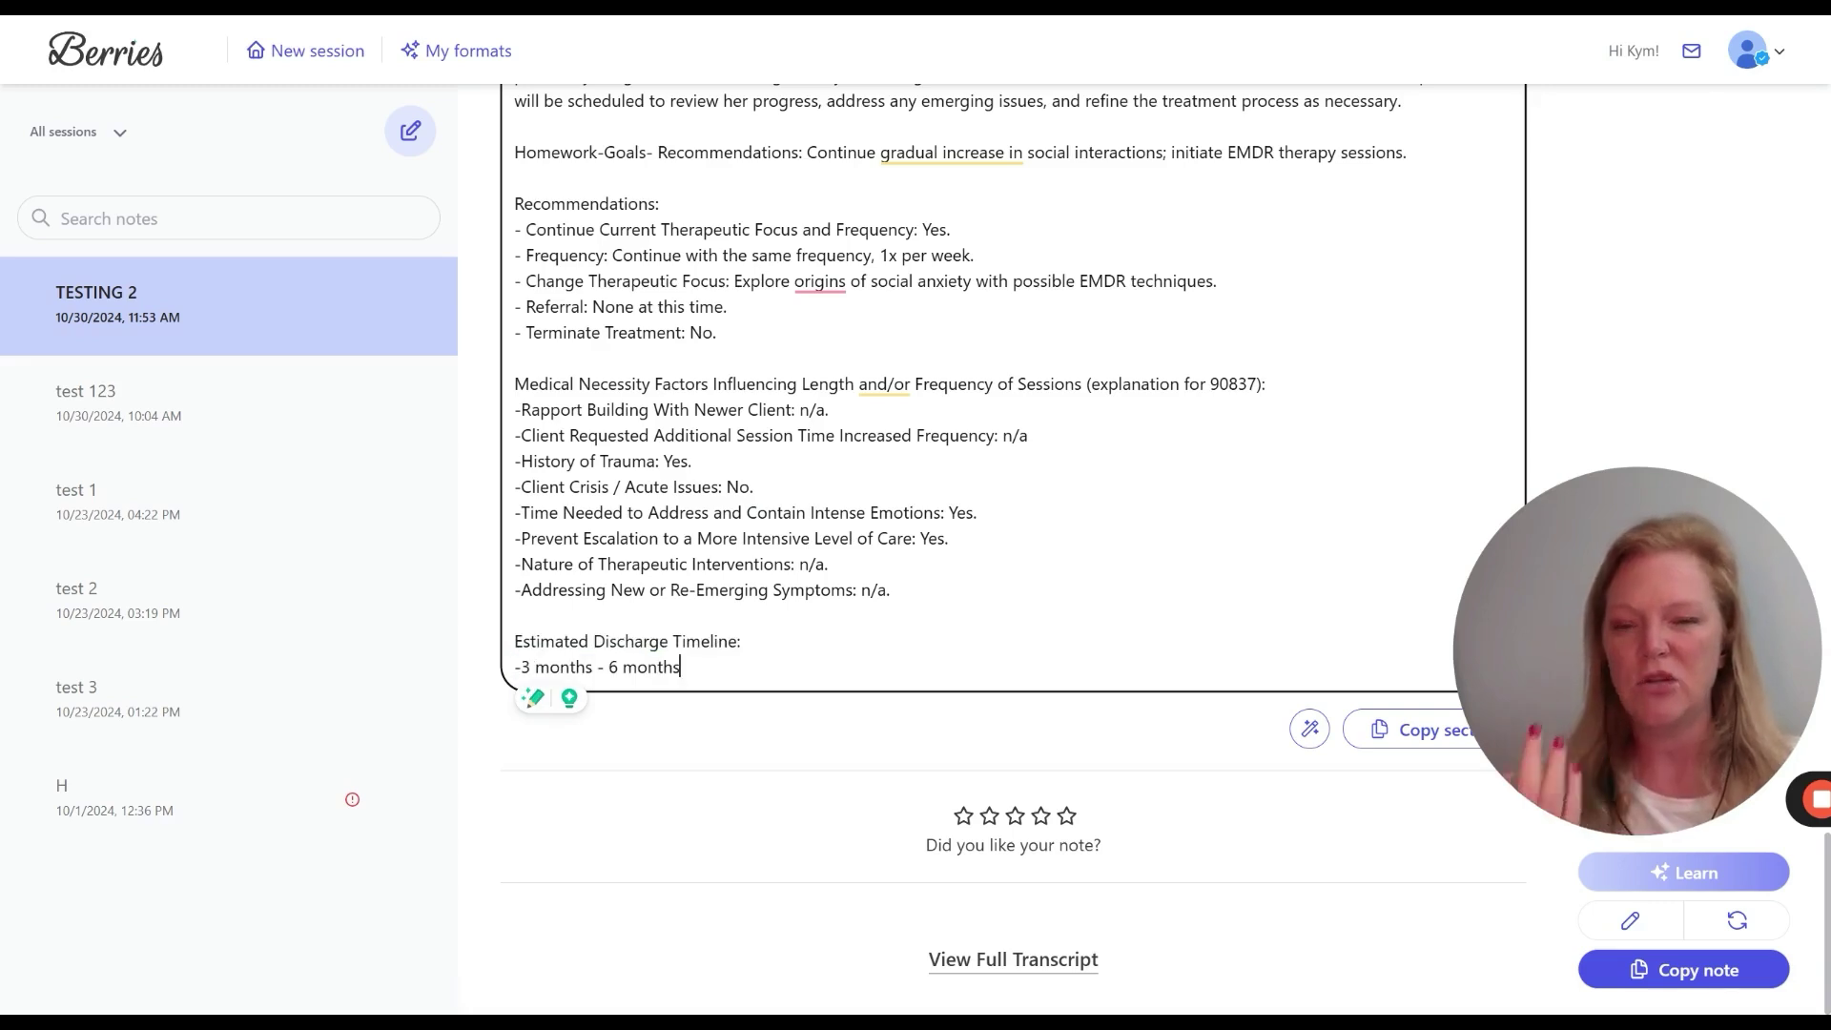
left_click_drag(681, 668, 481, 683)
left_click(681, 668)
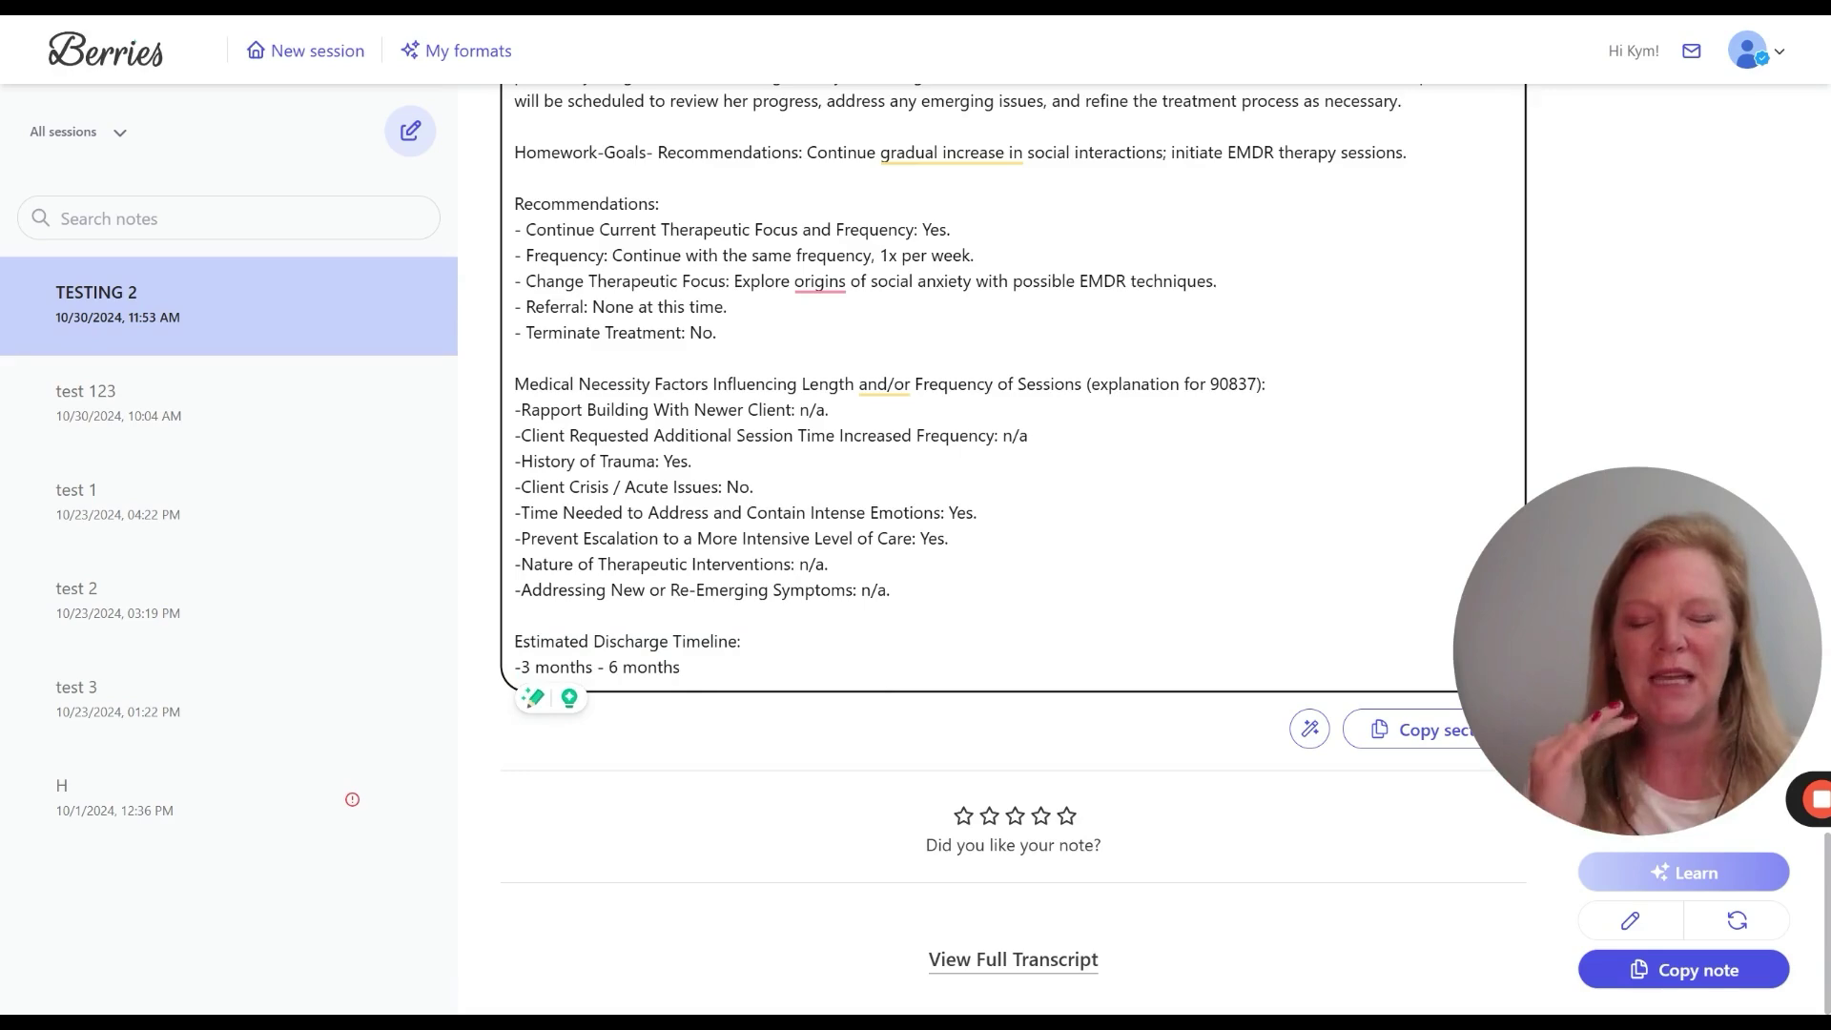
key("shift+Up")
key("shift+Home")
key("shift+Right")
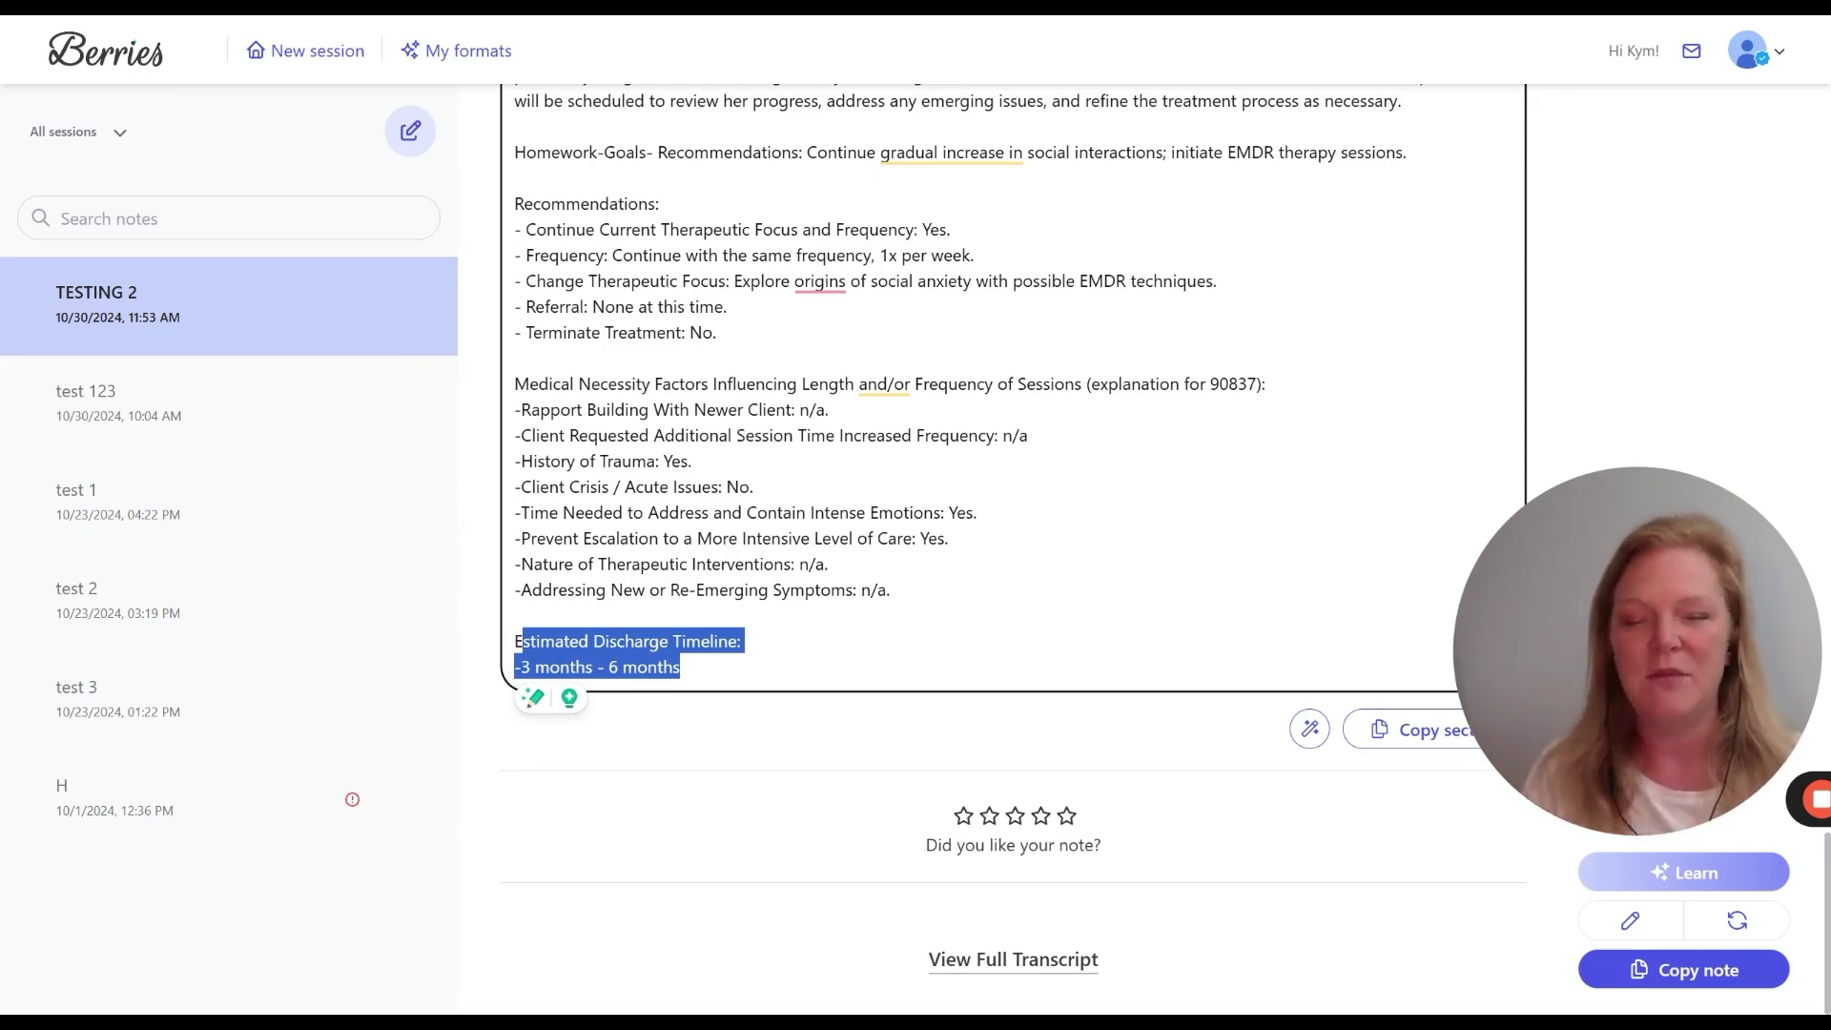
left_click(682, 668)
left_click(733, 736)
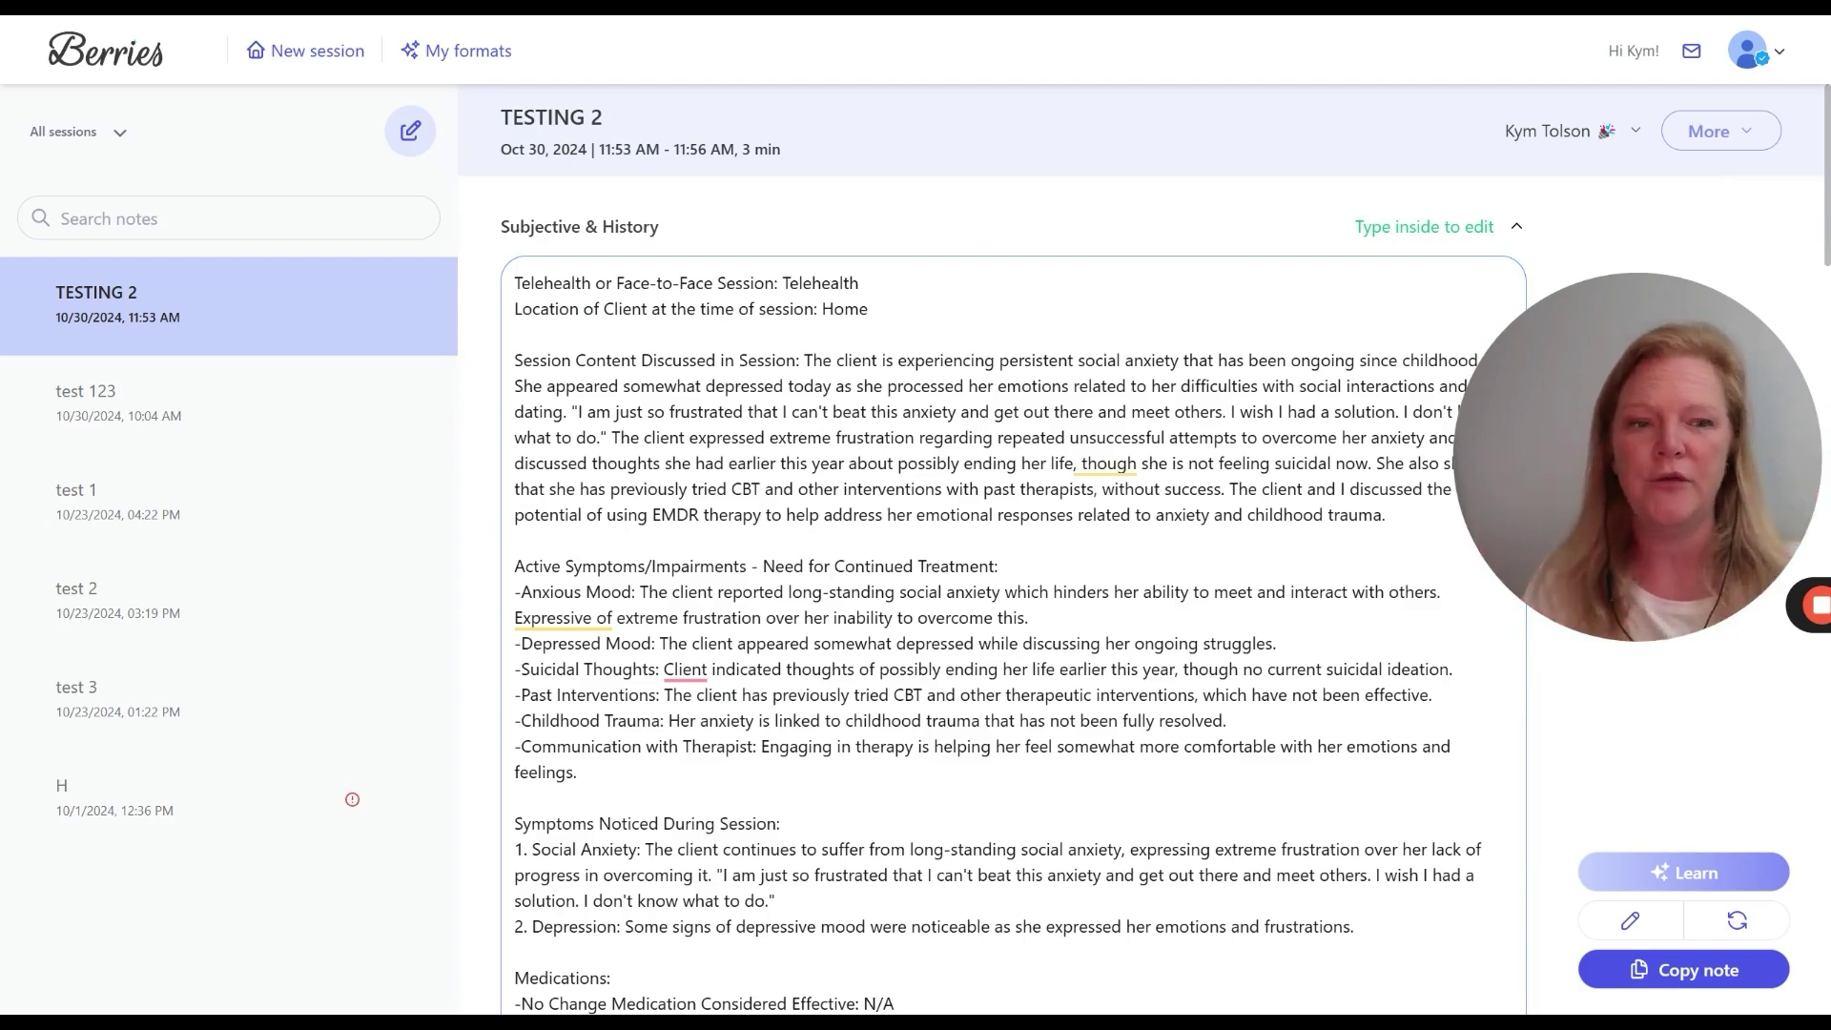
left_click(896, 515)
left_click_drag(871, 309, 822, 308)
left_click(862, 283)
left_click(852, 385)
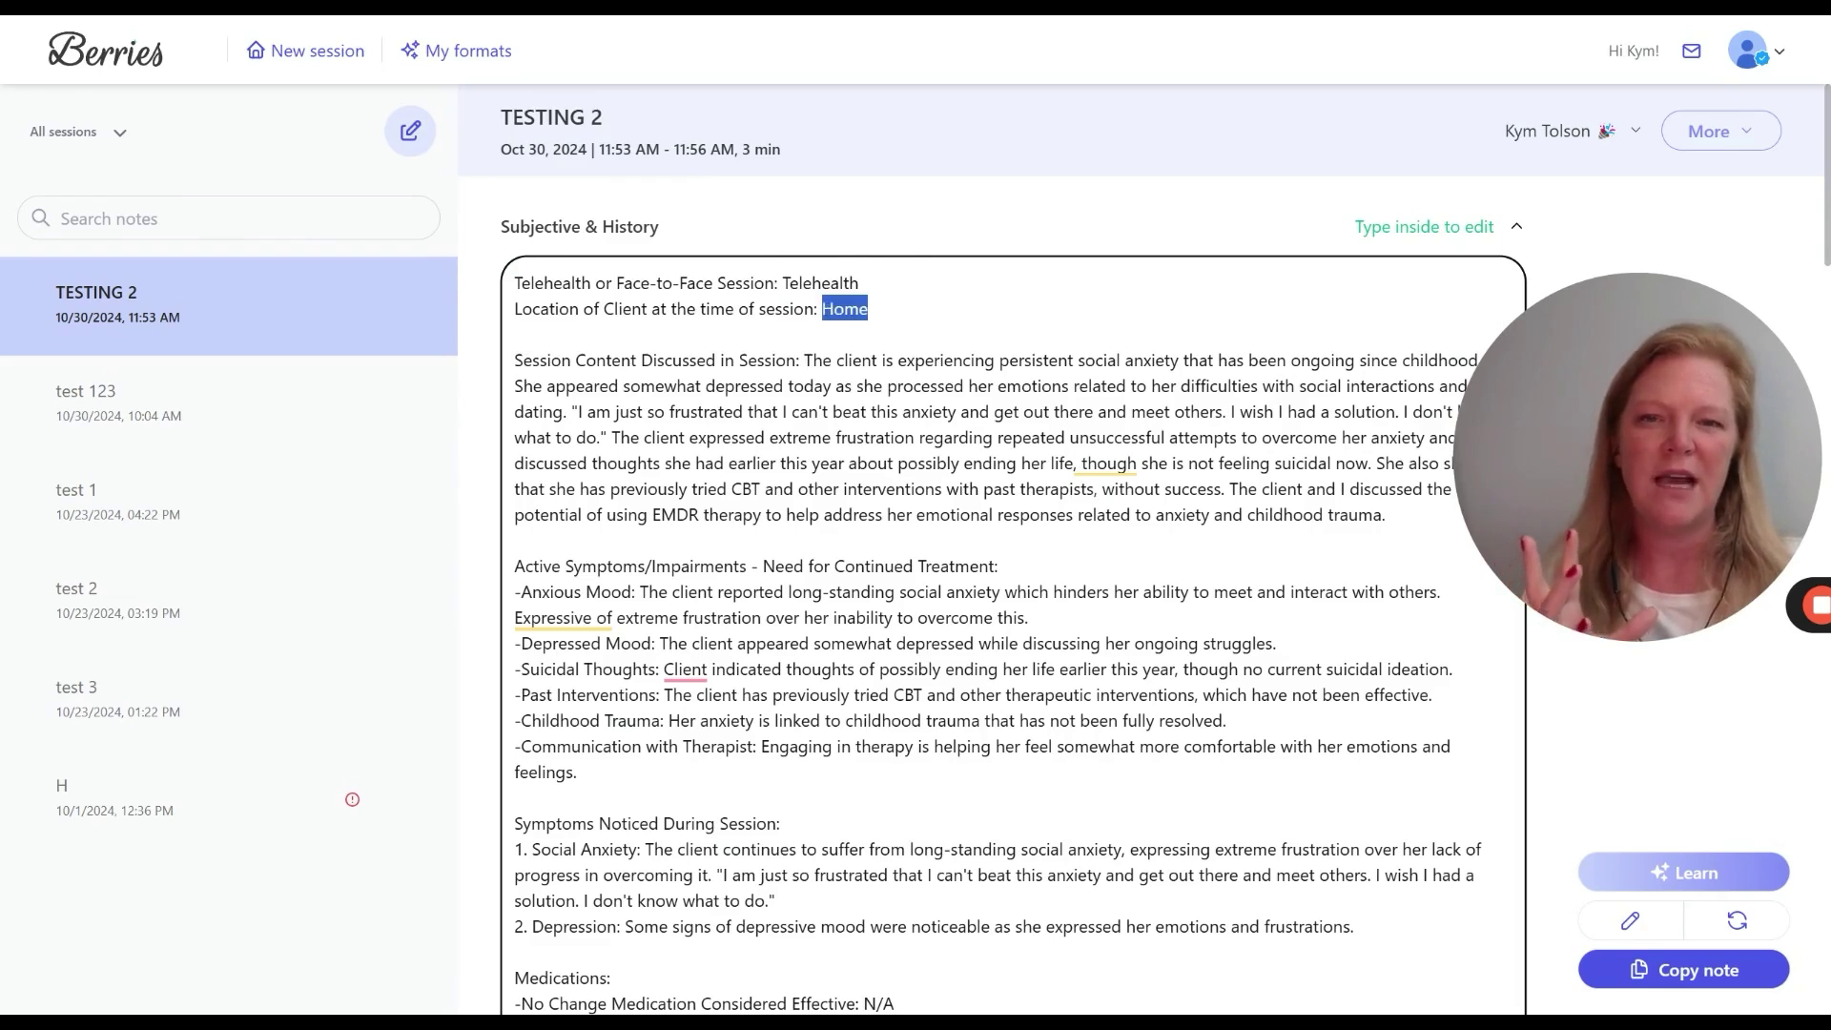
left_click(950, 514)
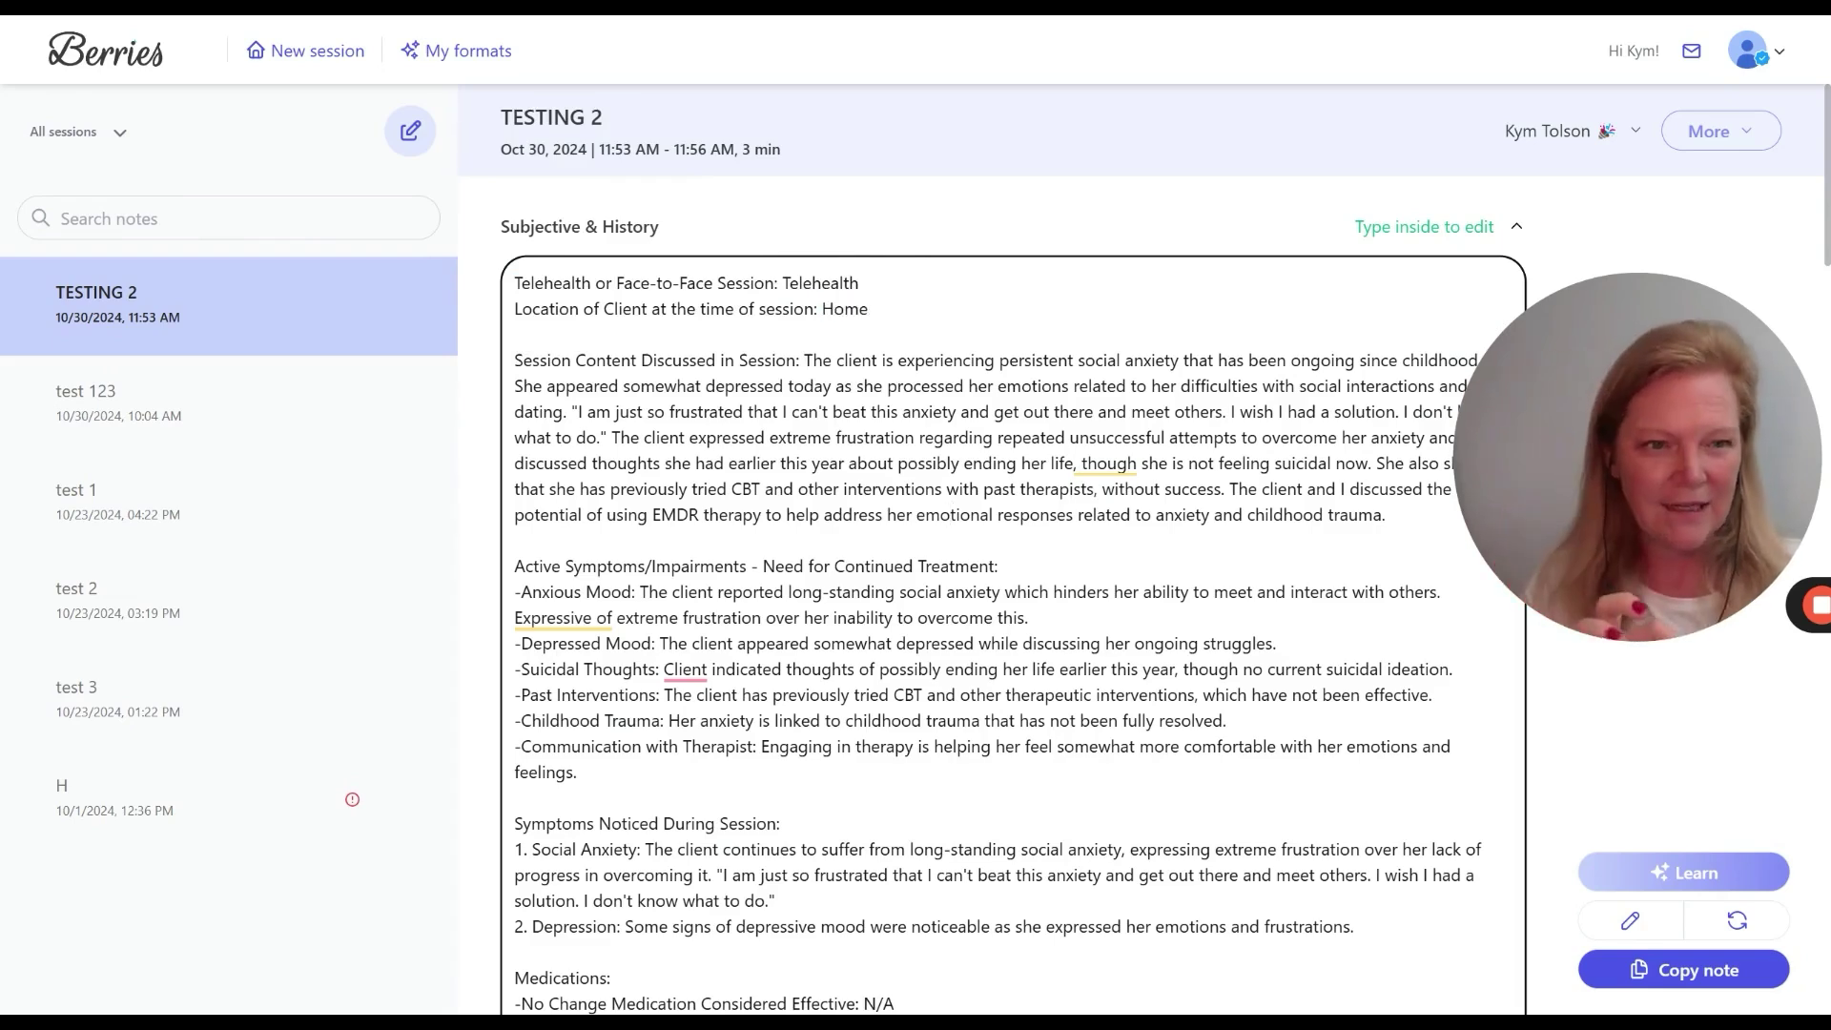
scroll(950, 514, "down", 1)
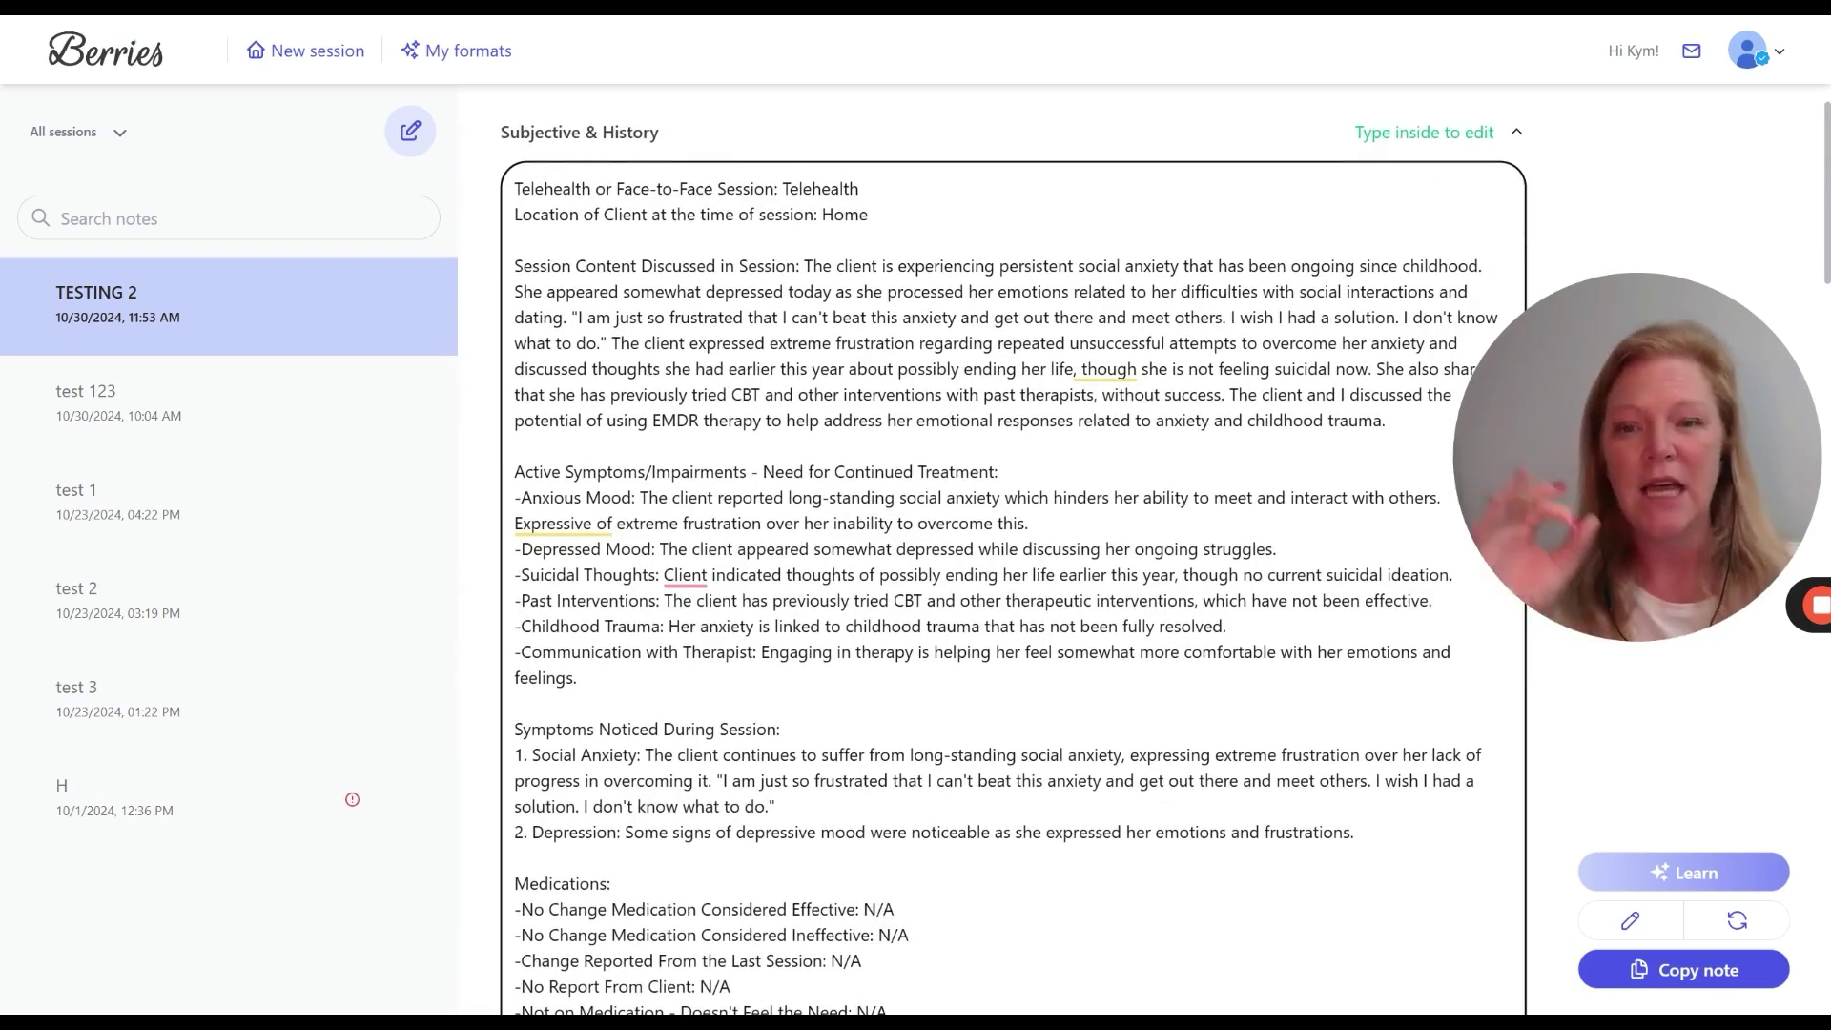
scroll(949, 420, "down", 10)
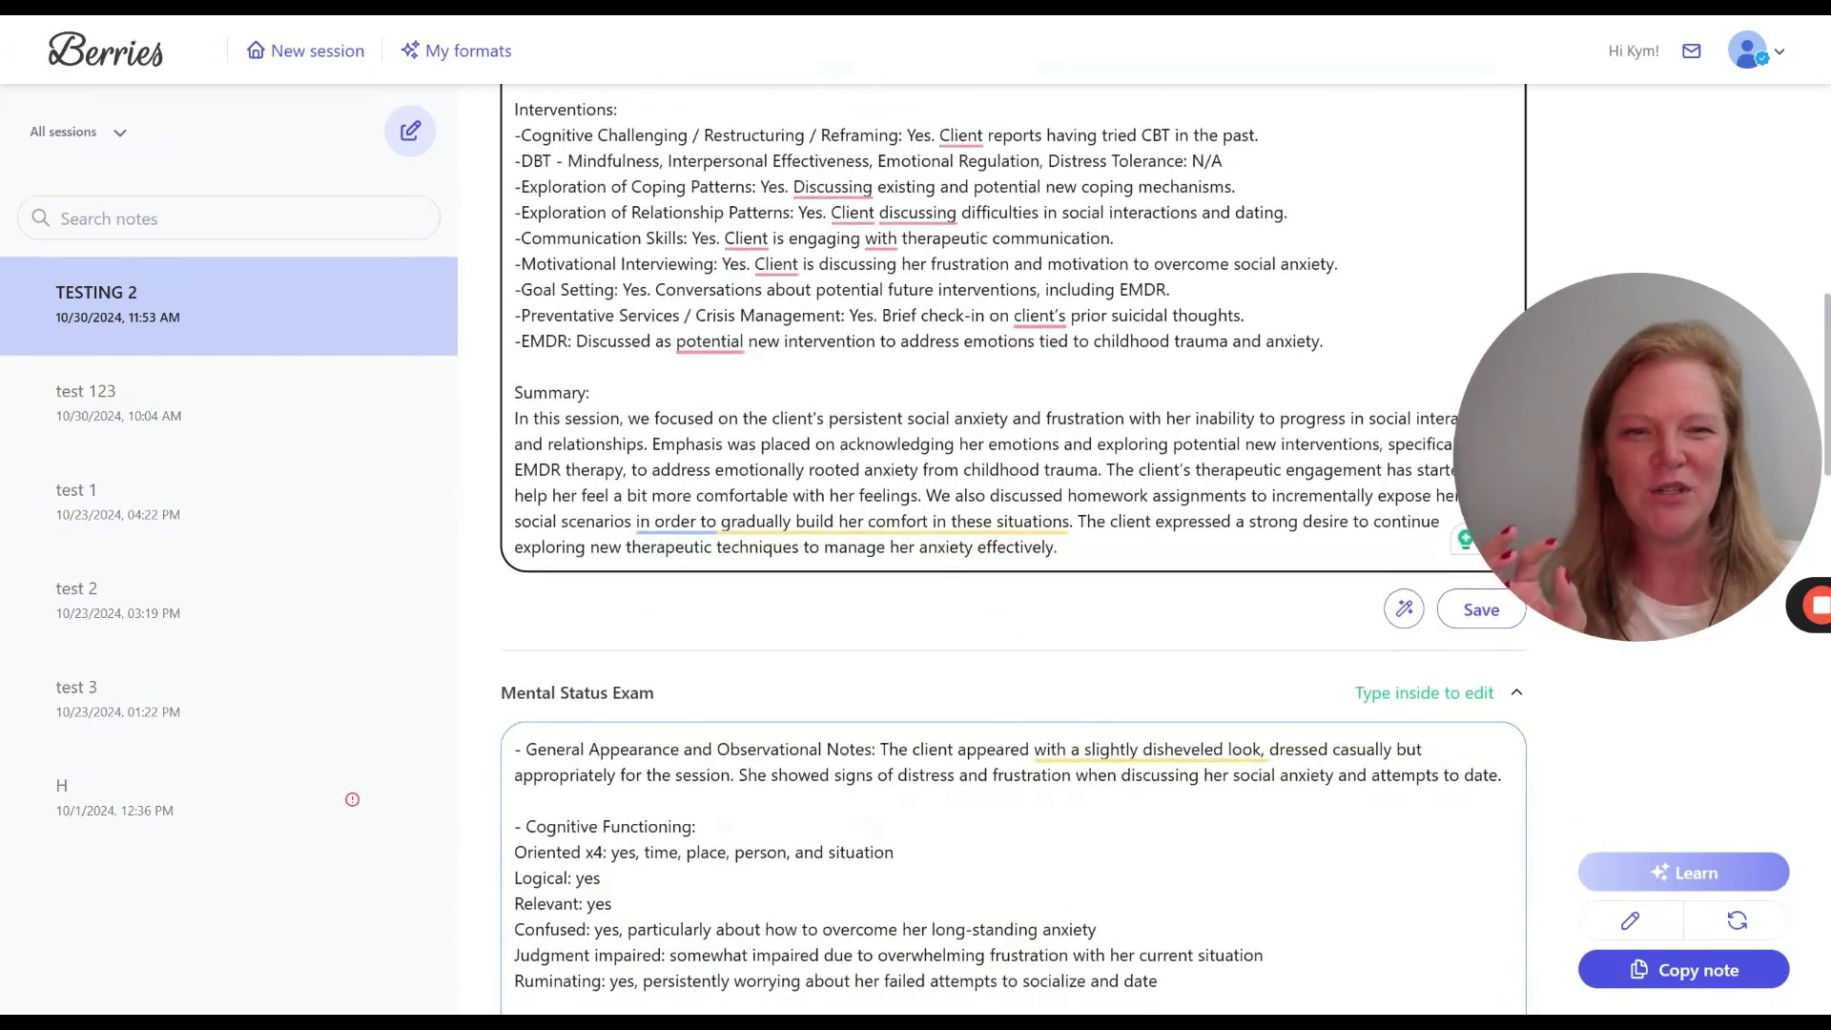
left_click(1459, 609)
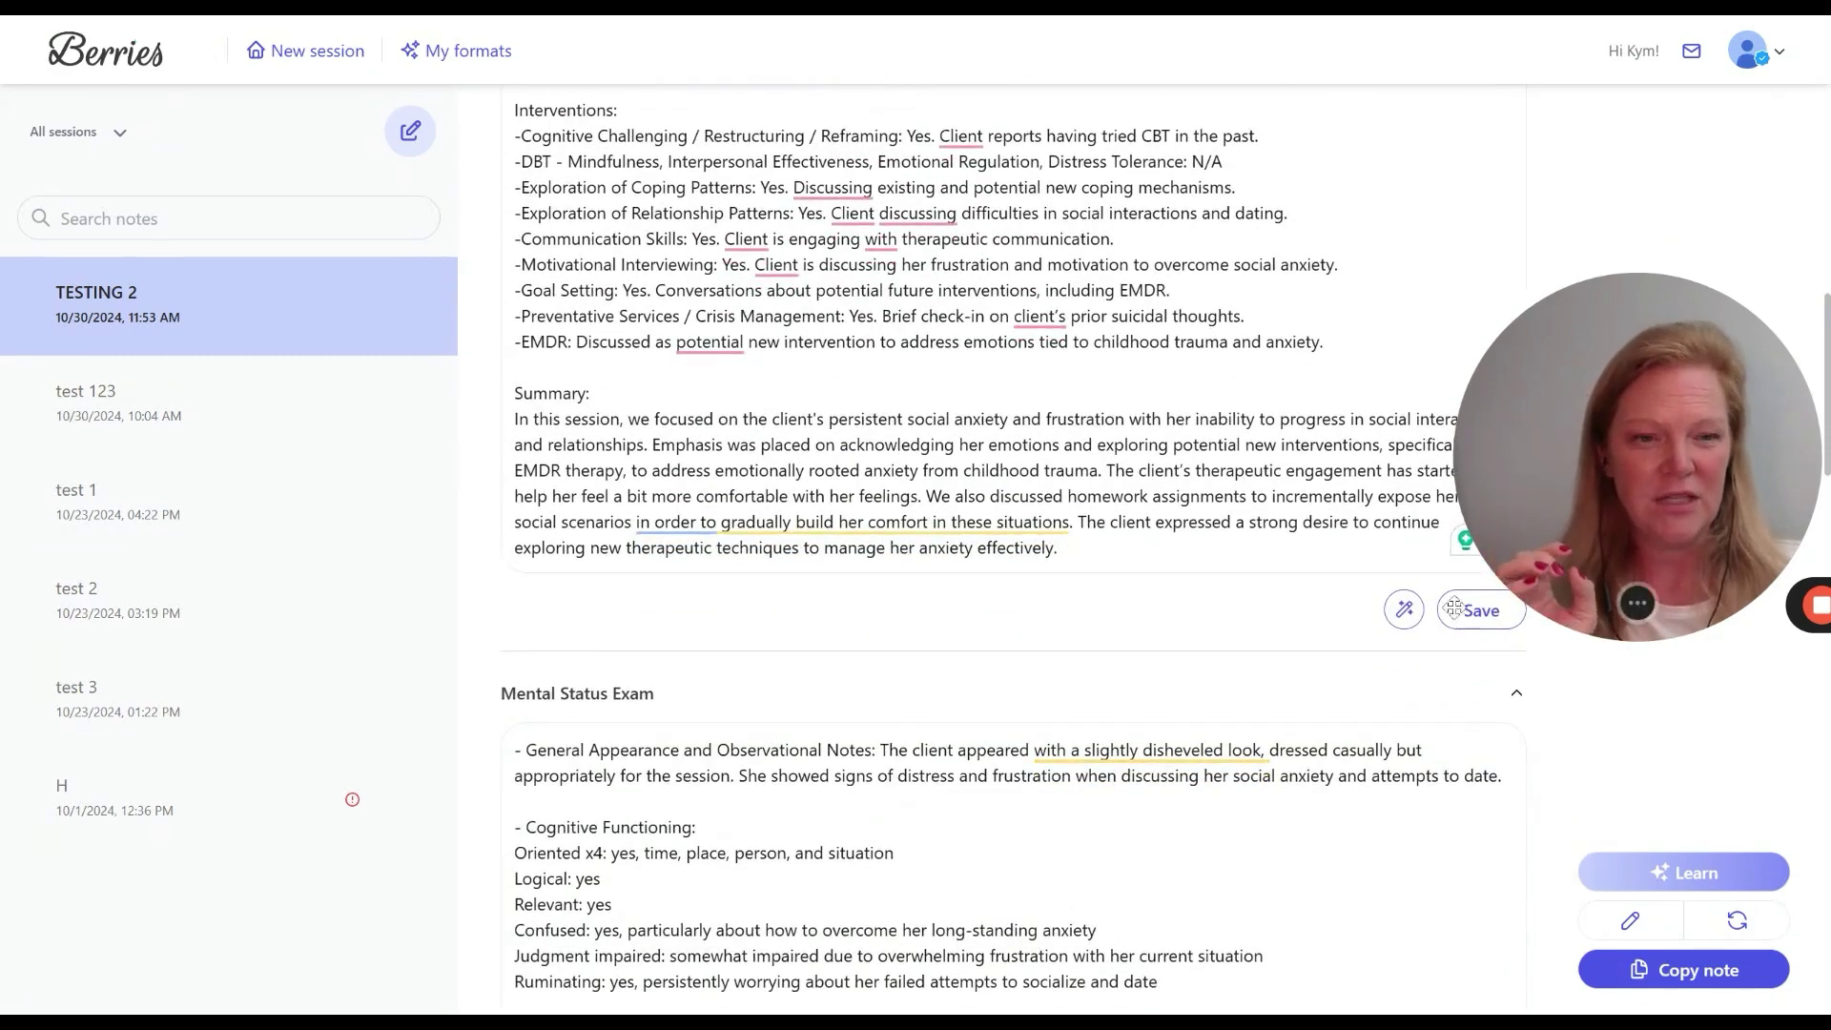
scroll(1345, 630, "down", 9)
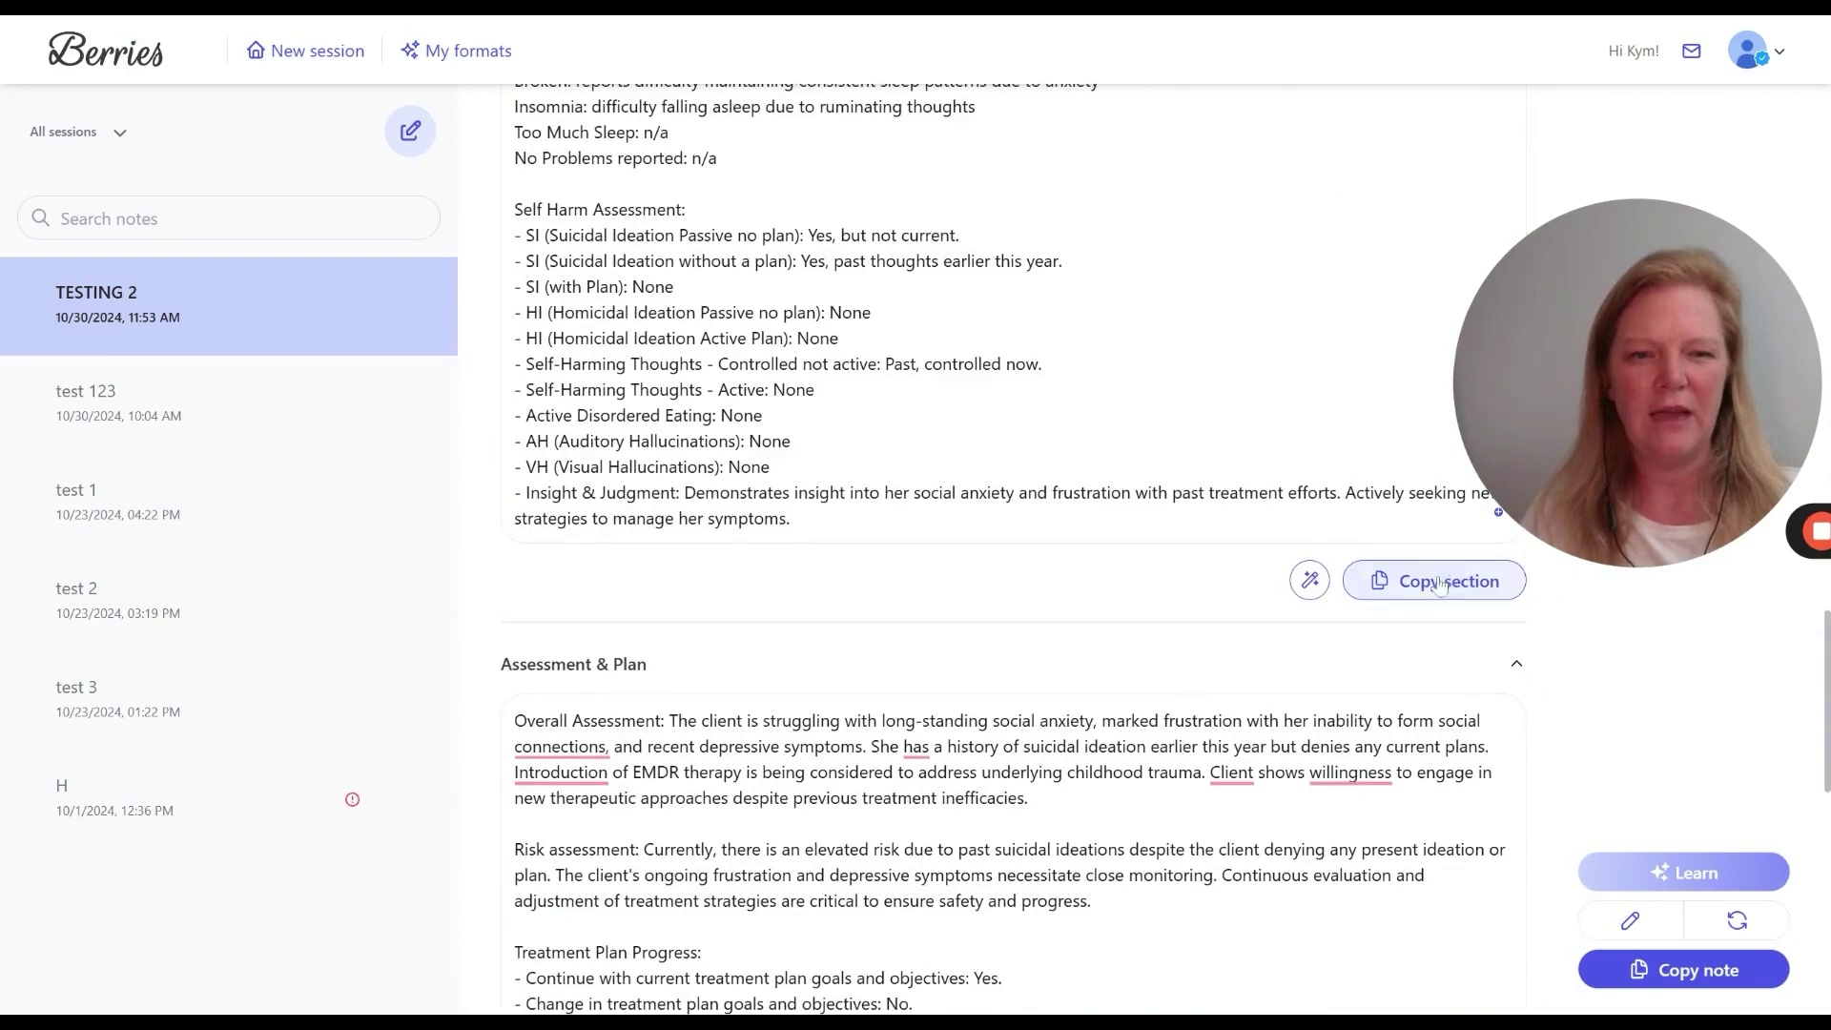
scroll(1344, 632, "down", 5)
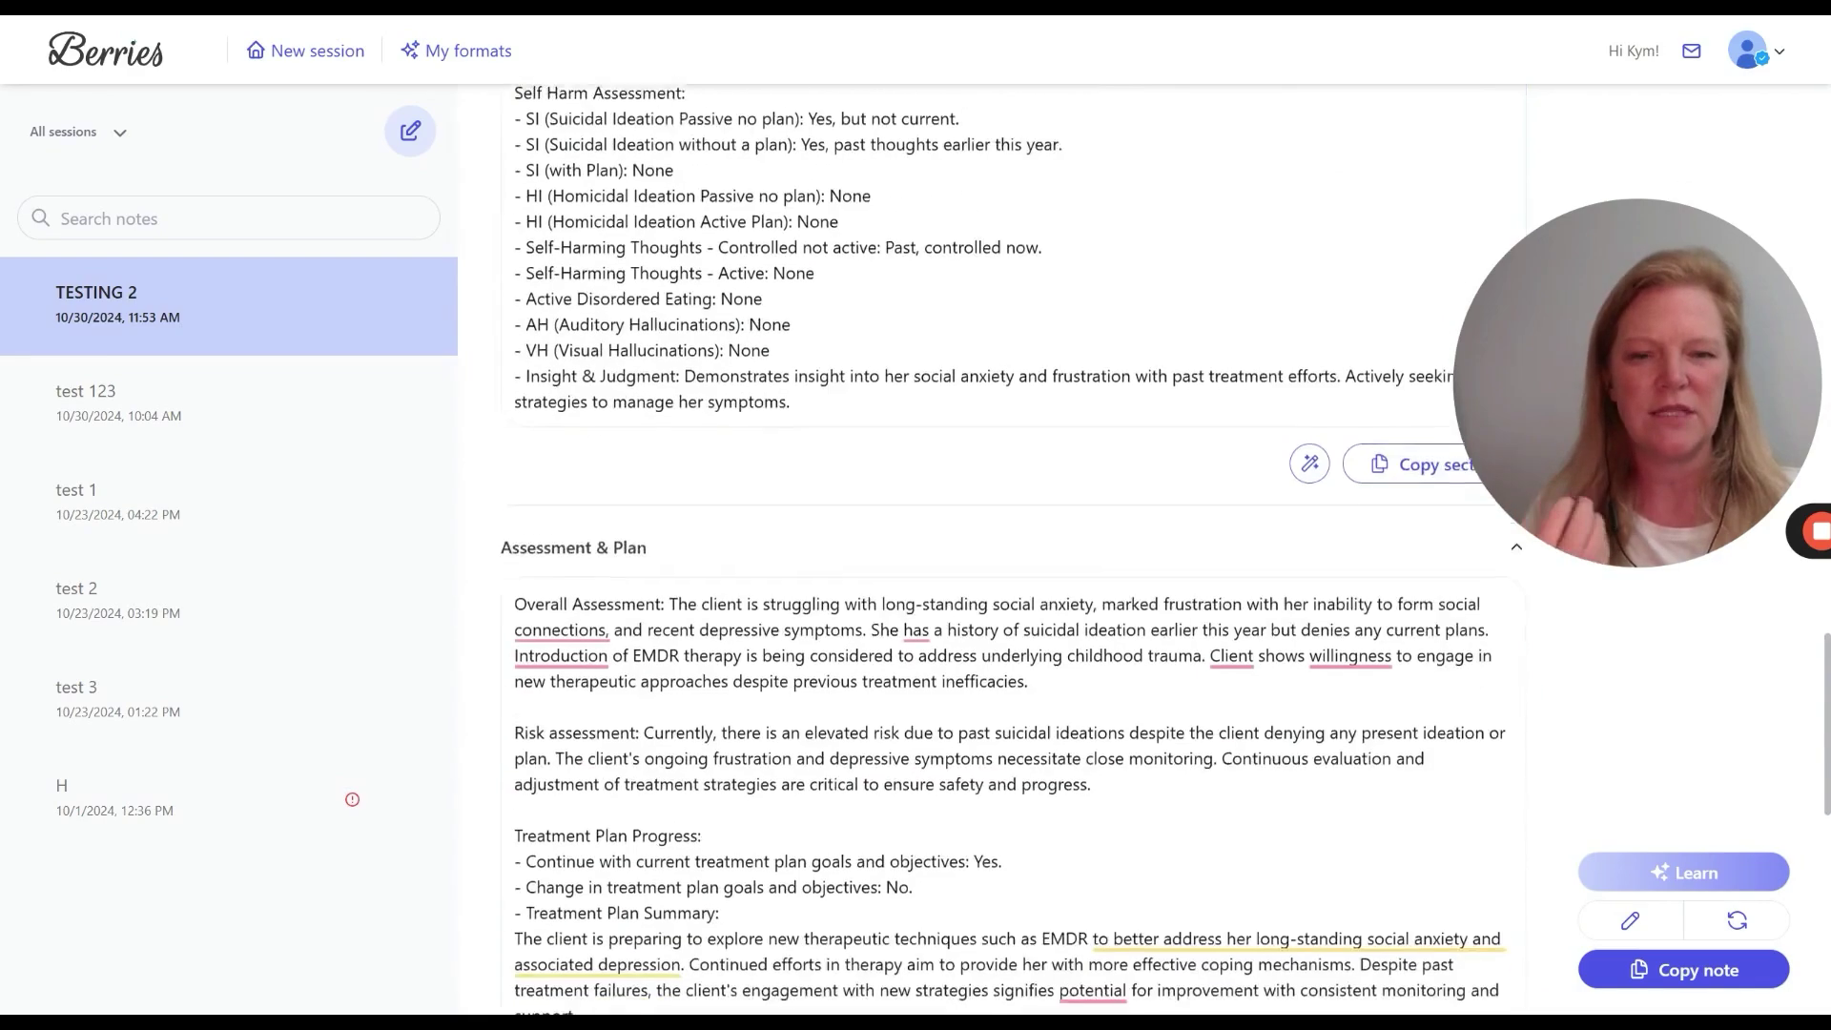
scroll(1344, 631, "down", 6)
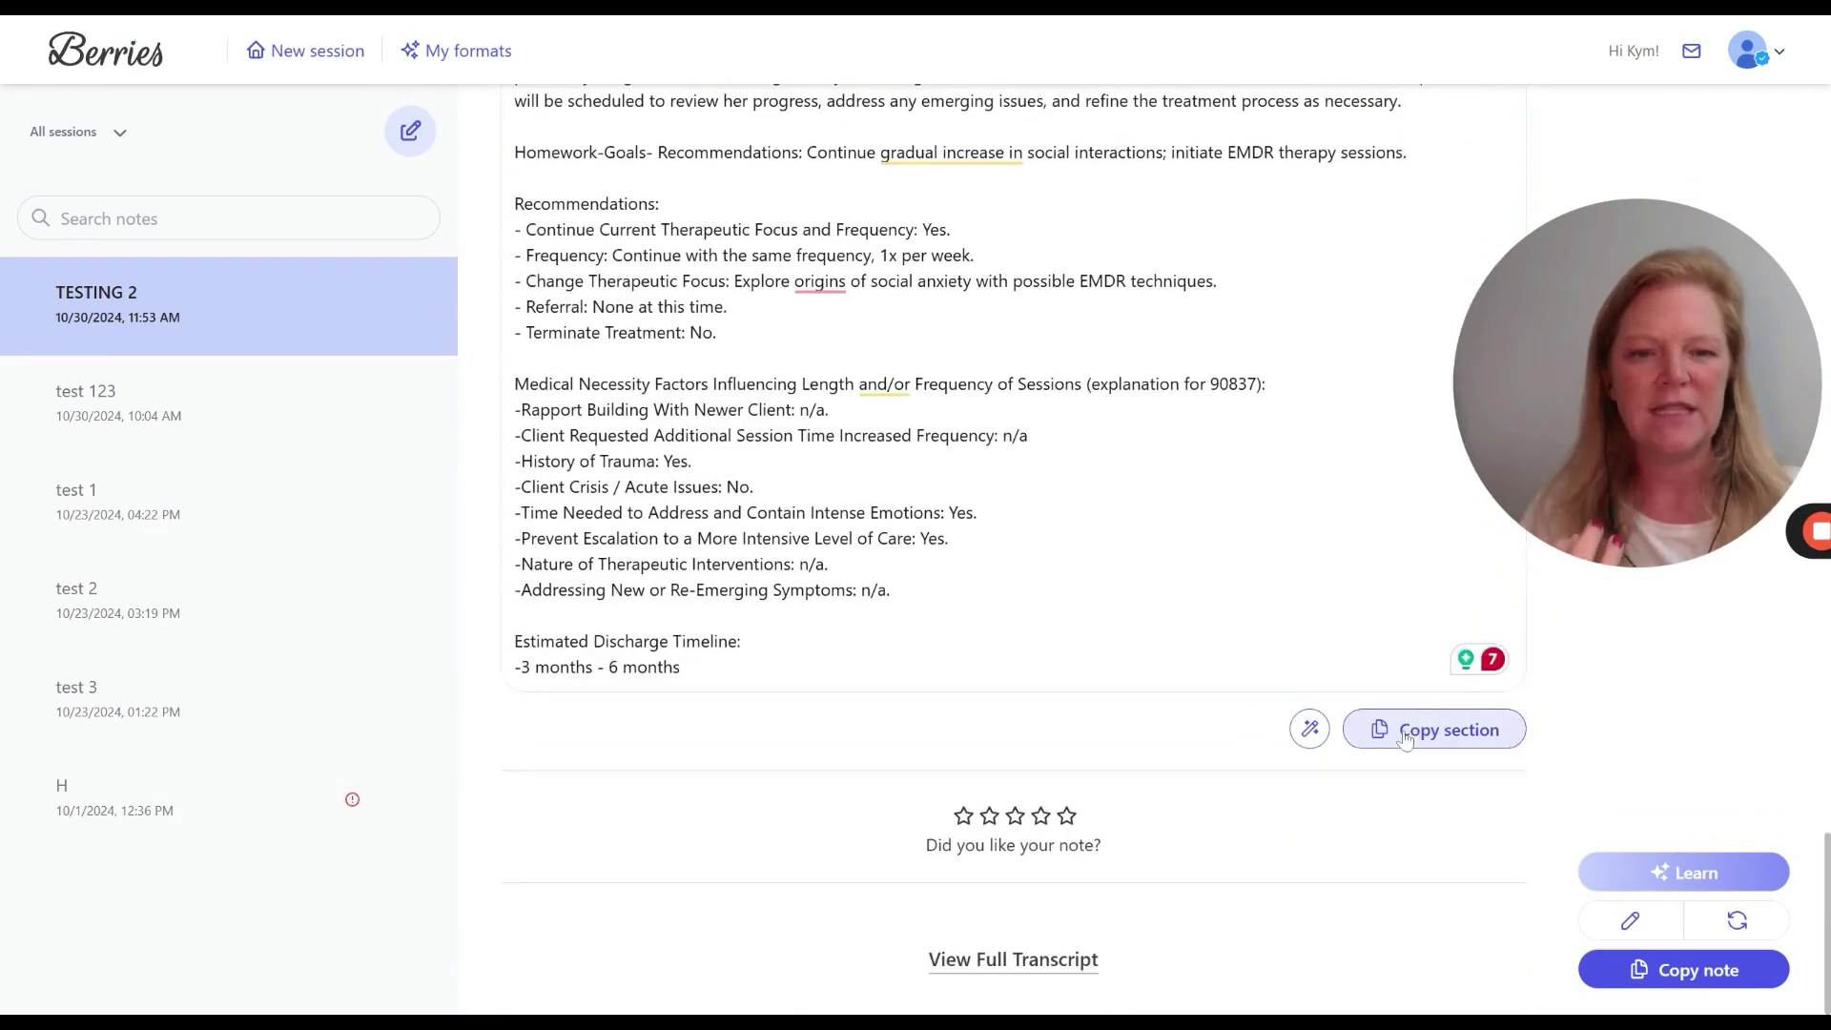
- Save the note's style and formatting as a personalized format called 'My Edits'
left_click(1668, 875)
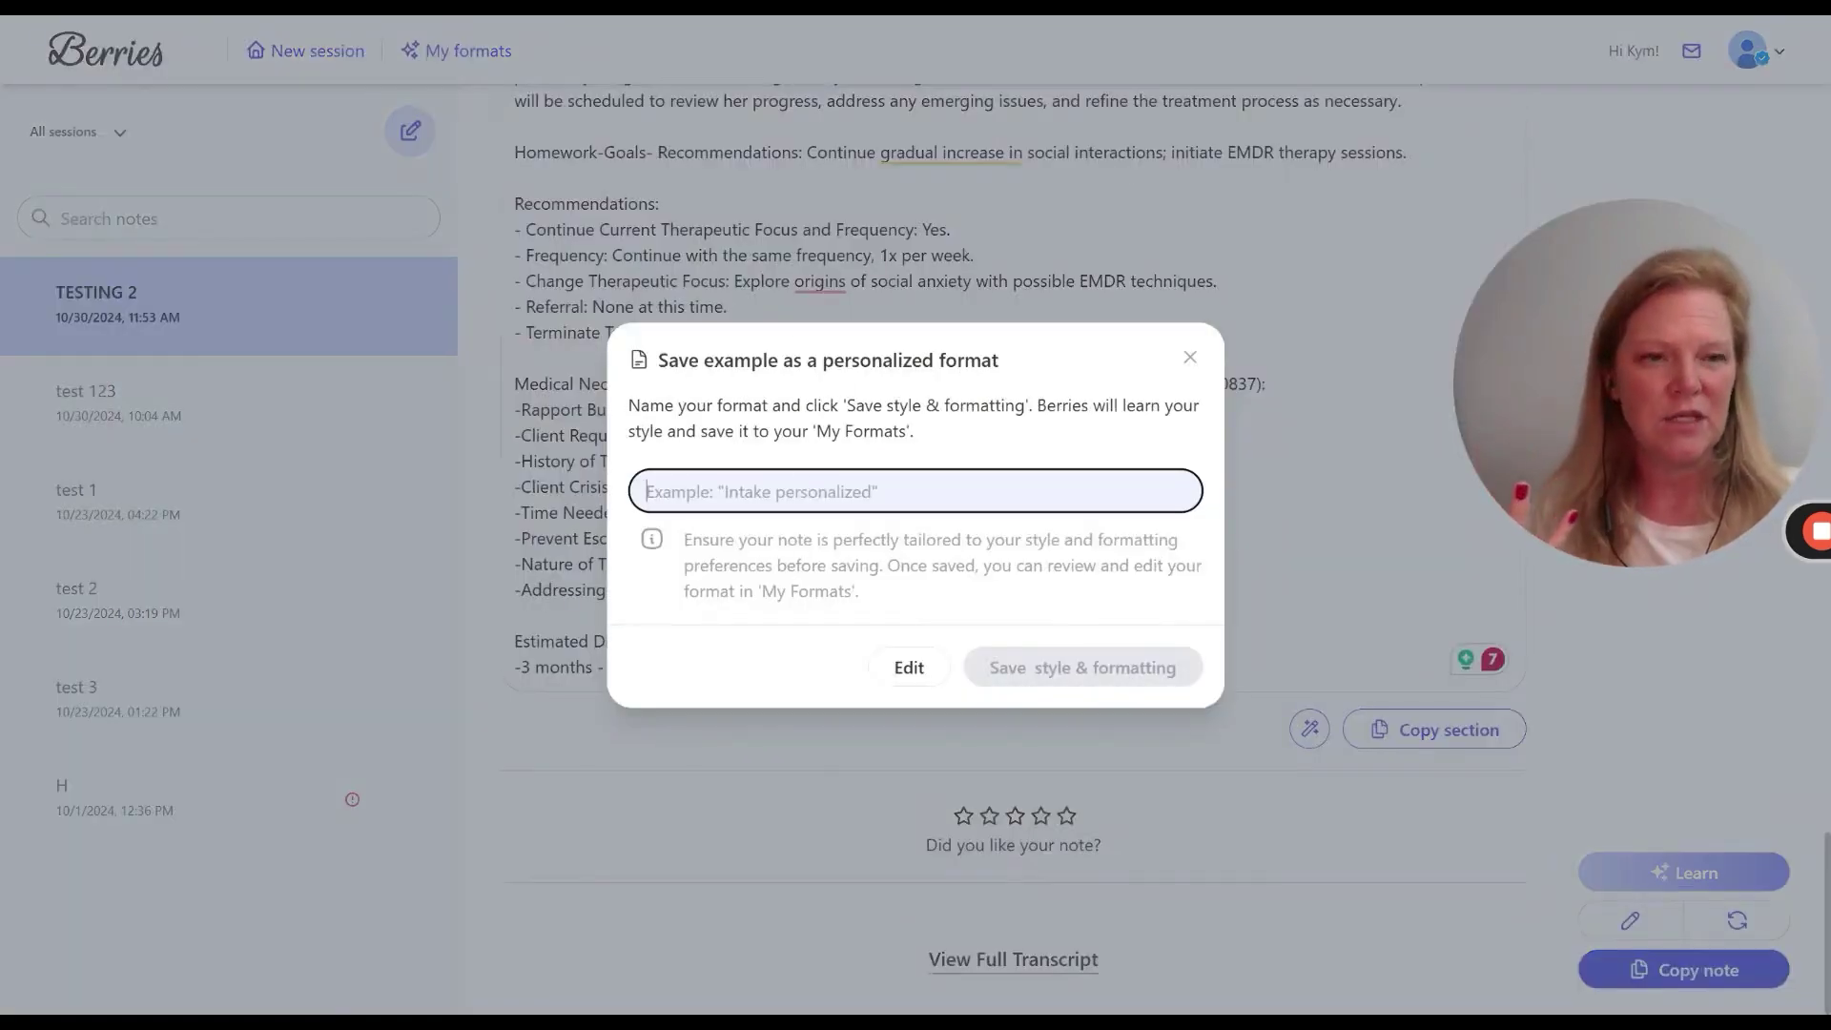
type("My E")
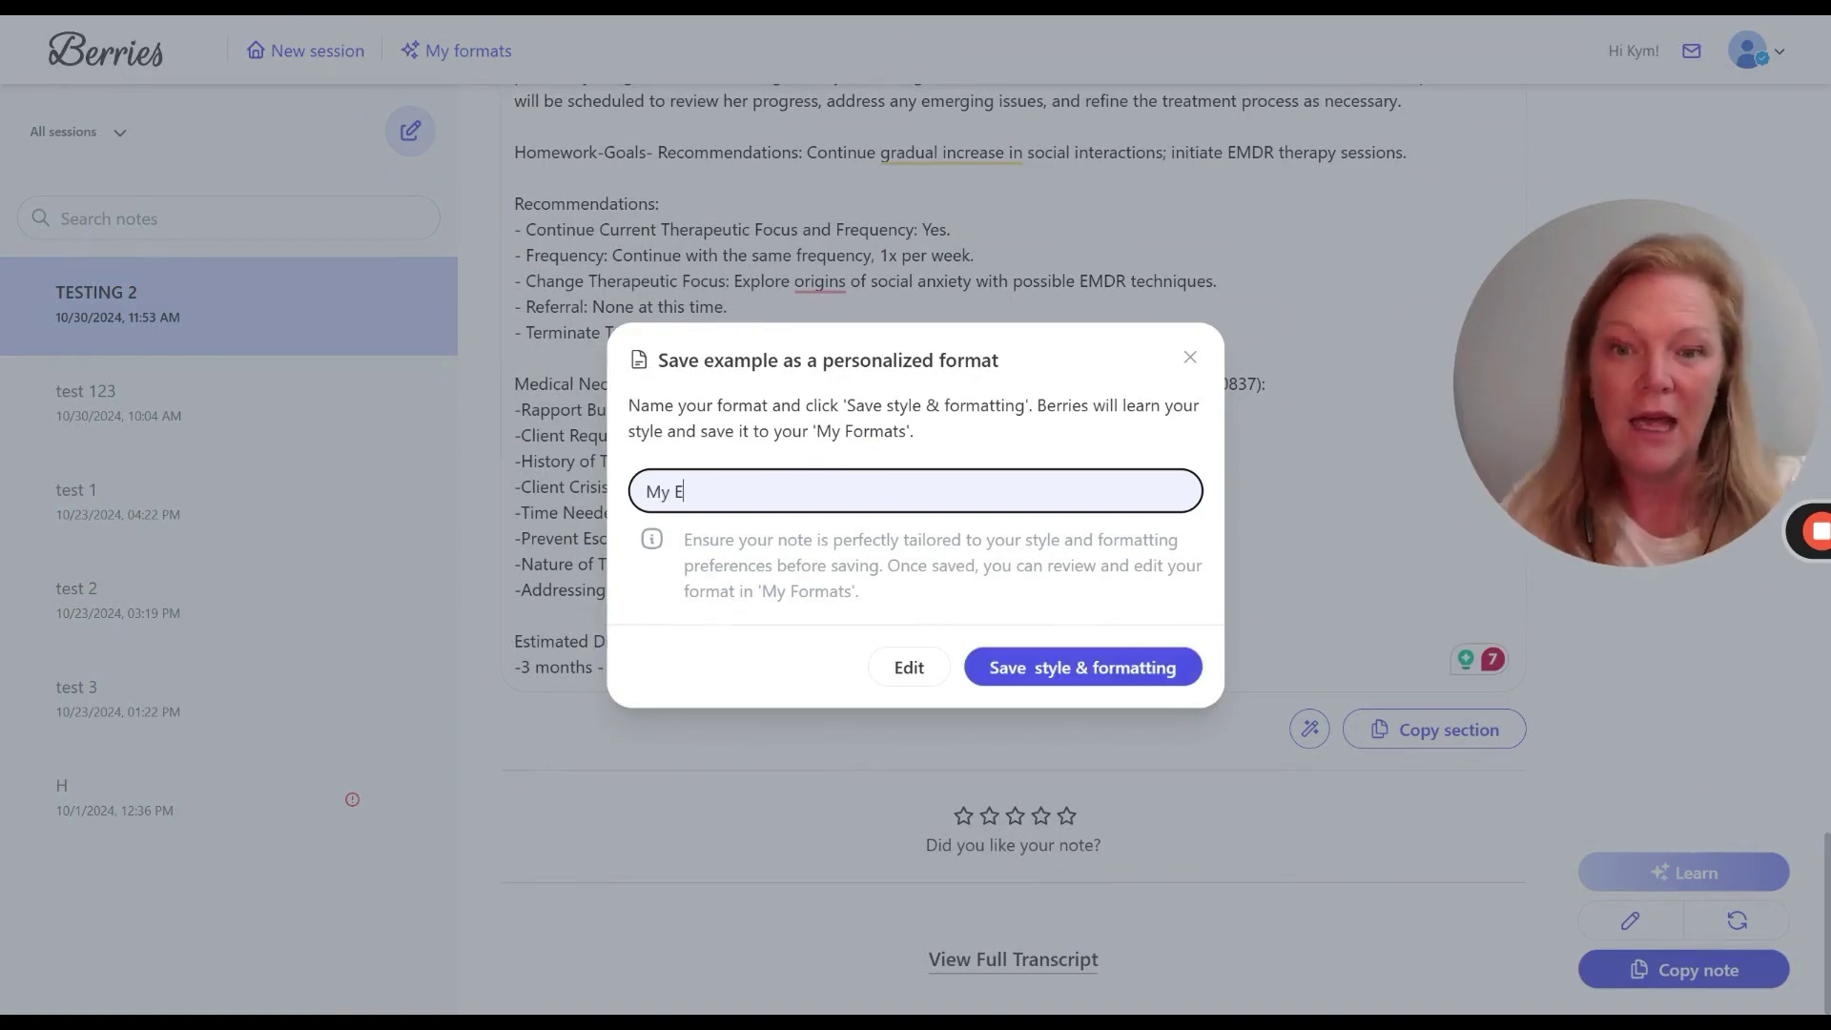
type("dits")
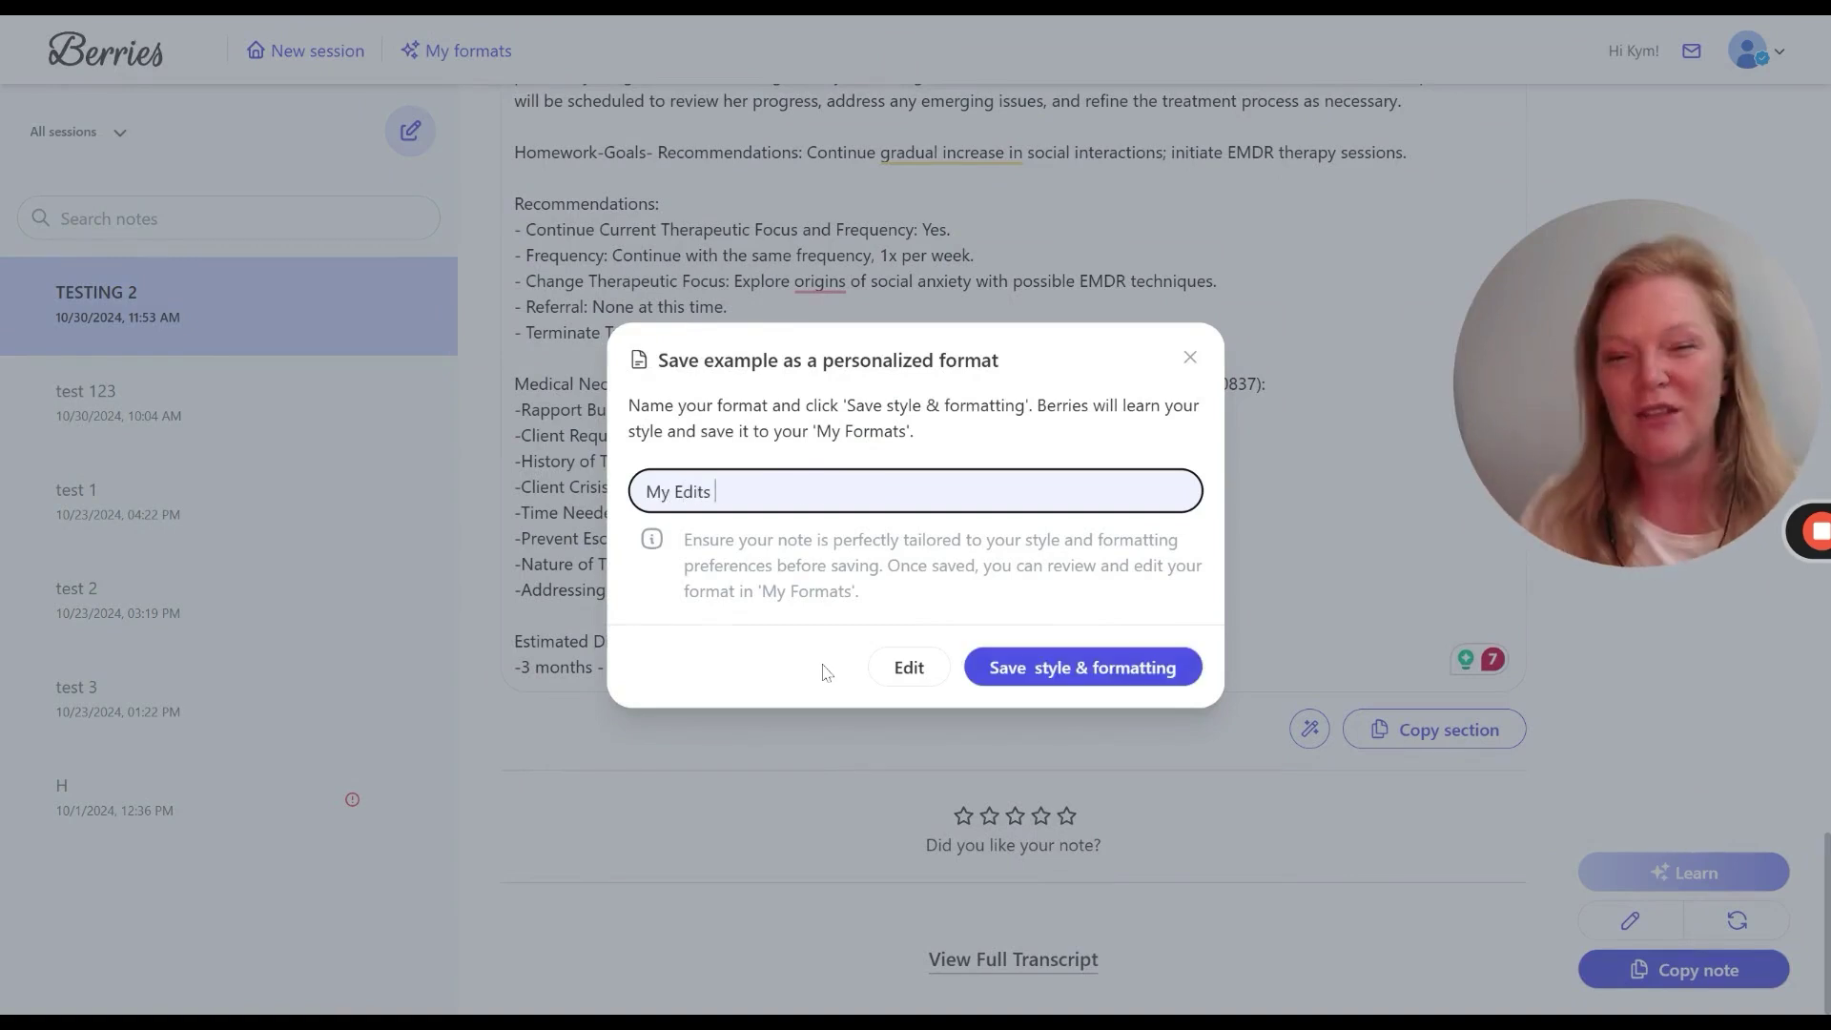
left_click(1067, 666)
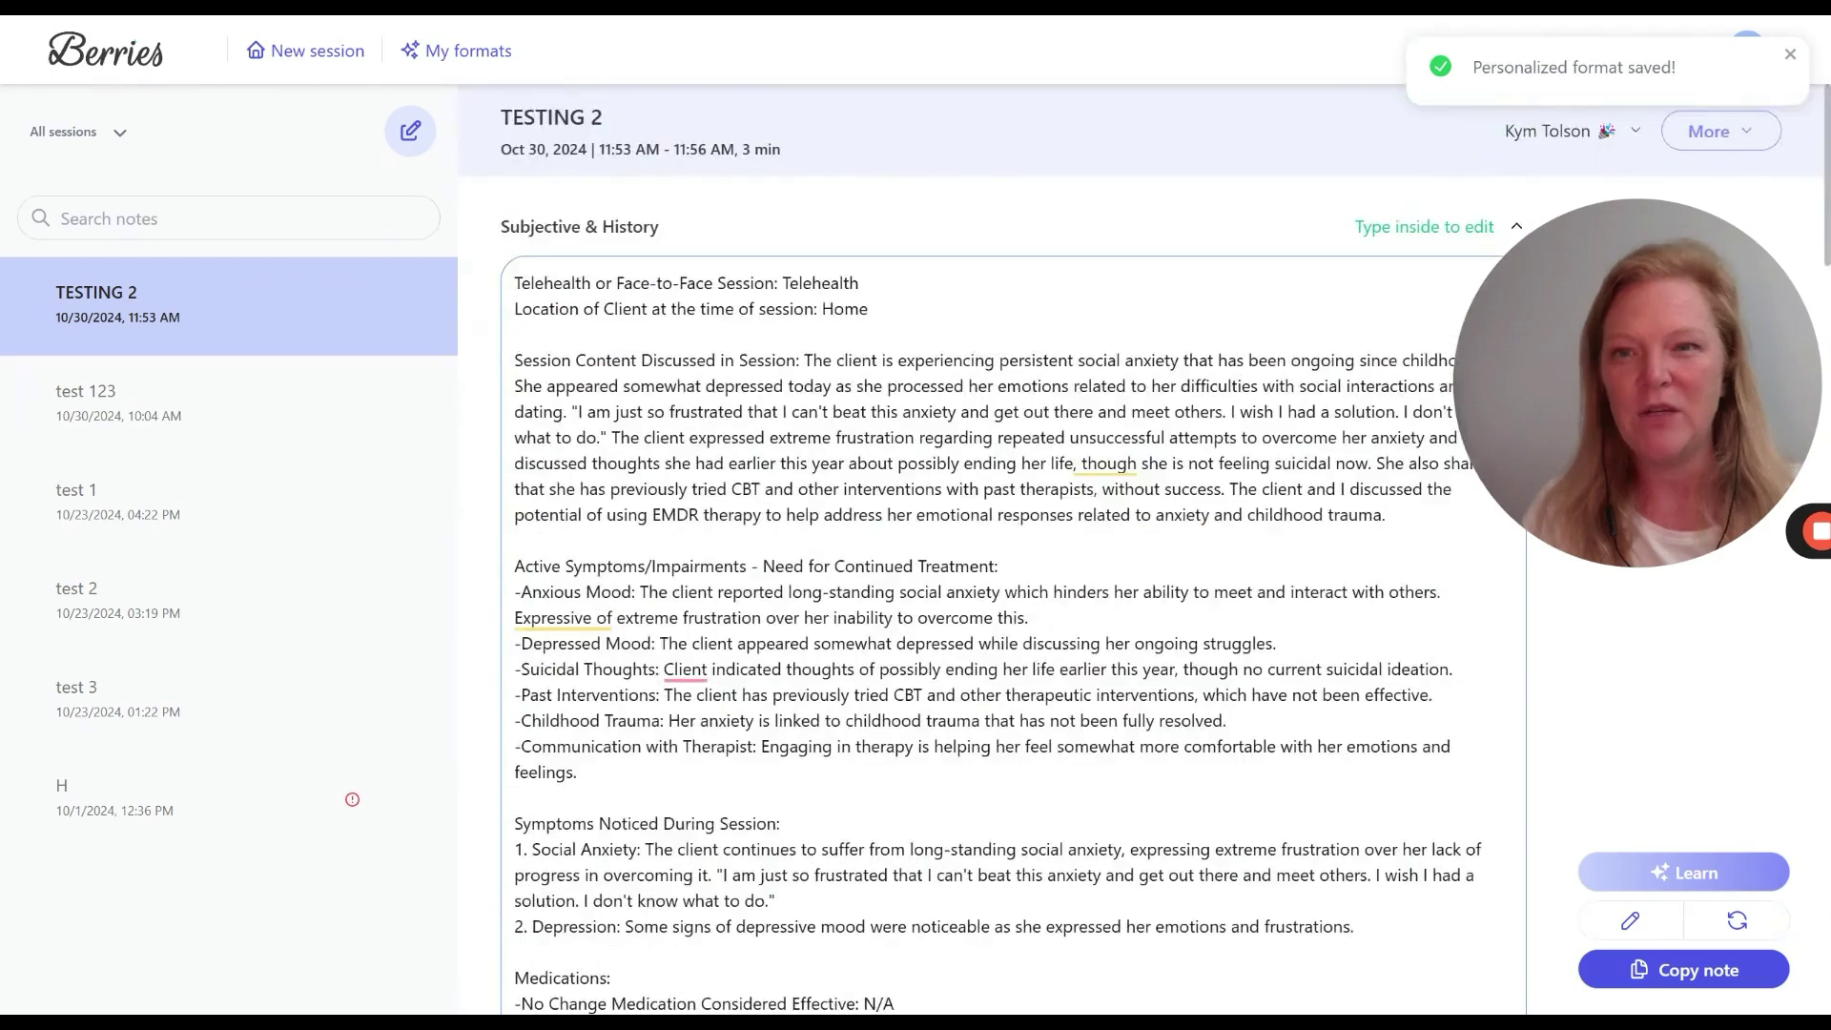
left_click(434, 57)
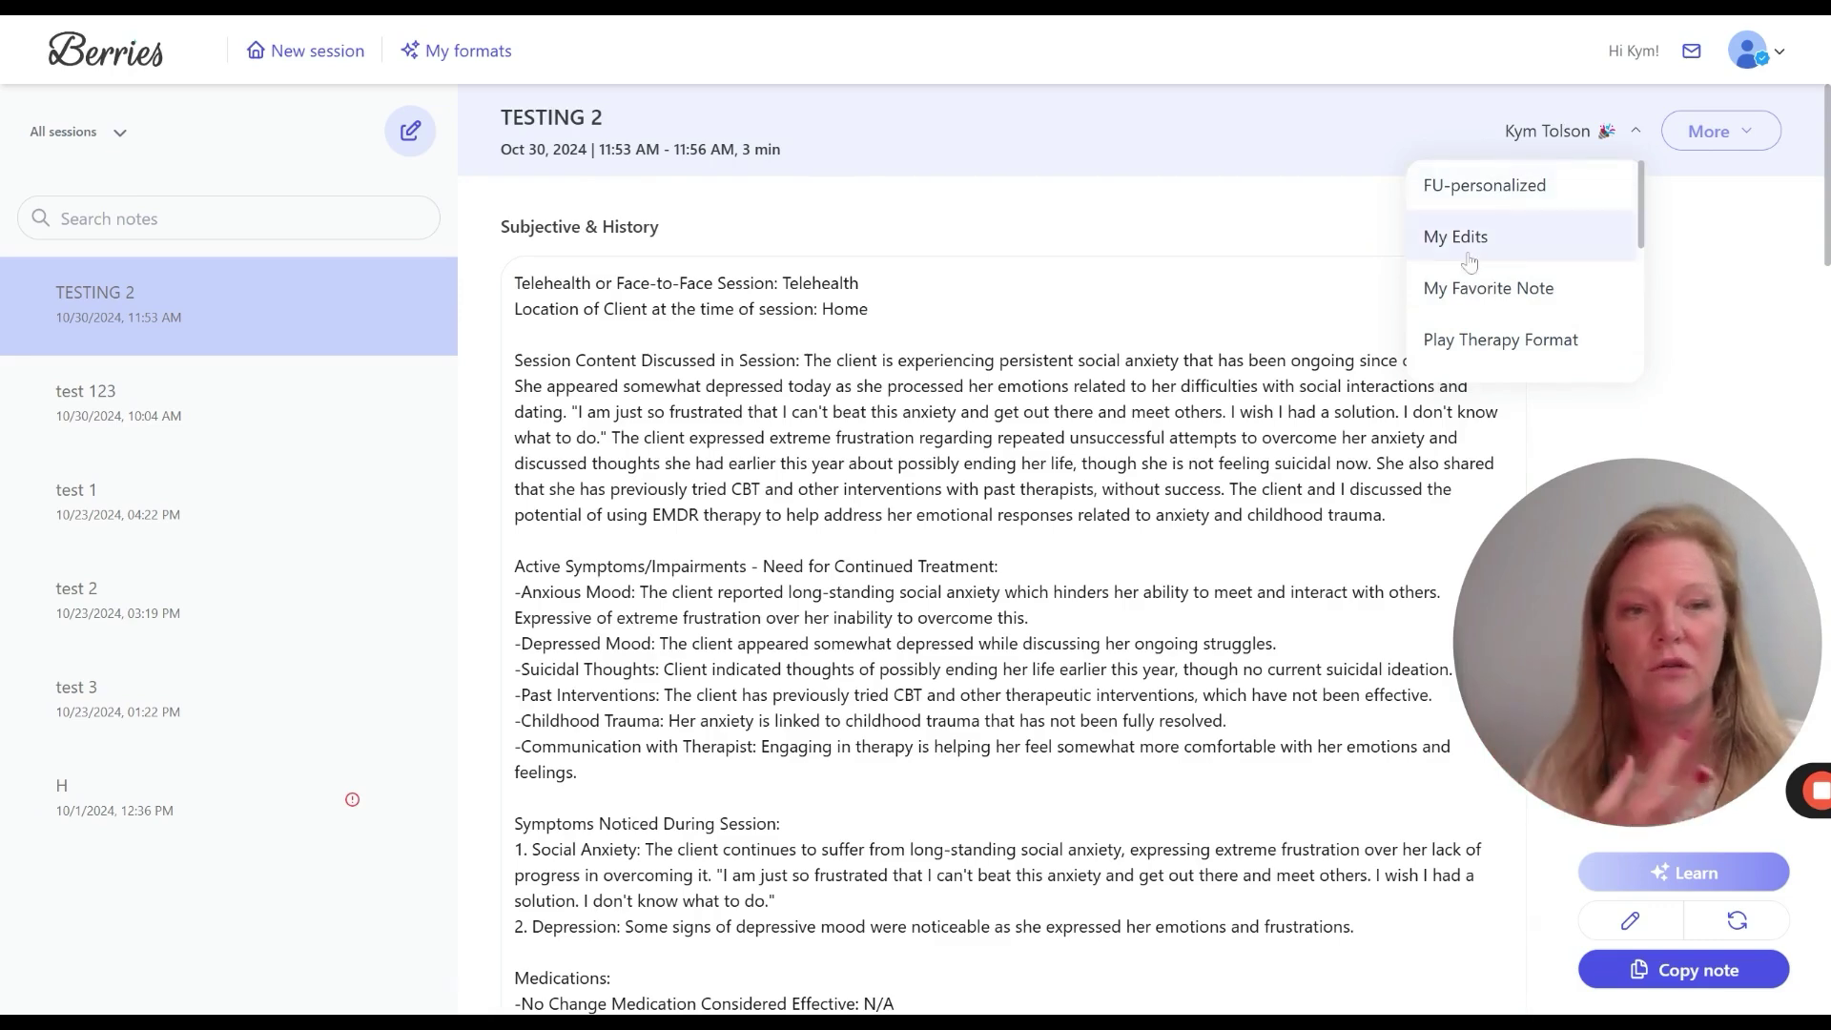
left_click(1457, 237)
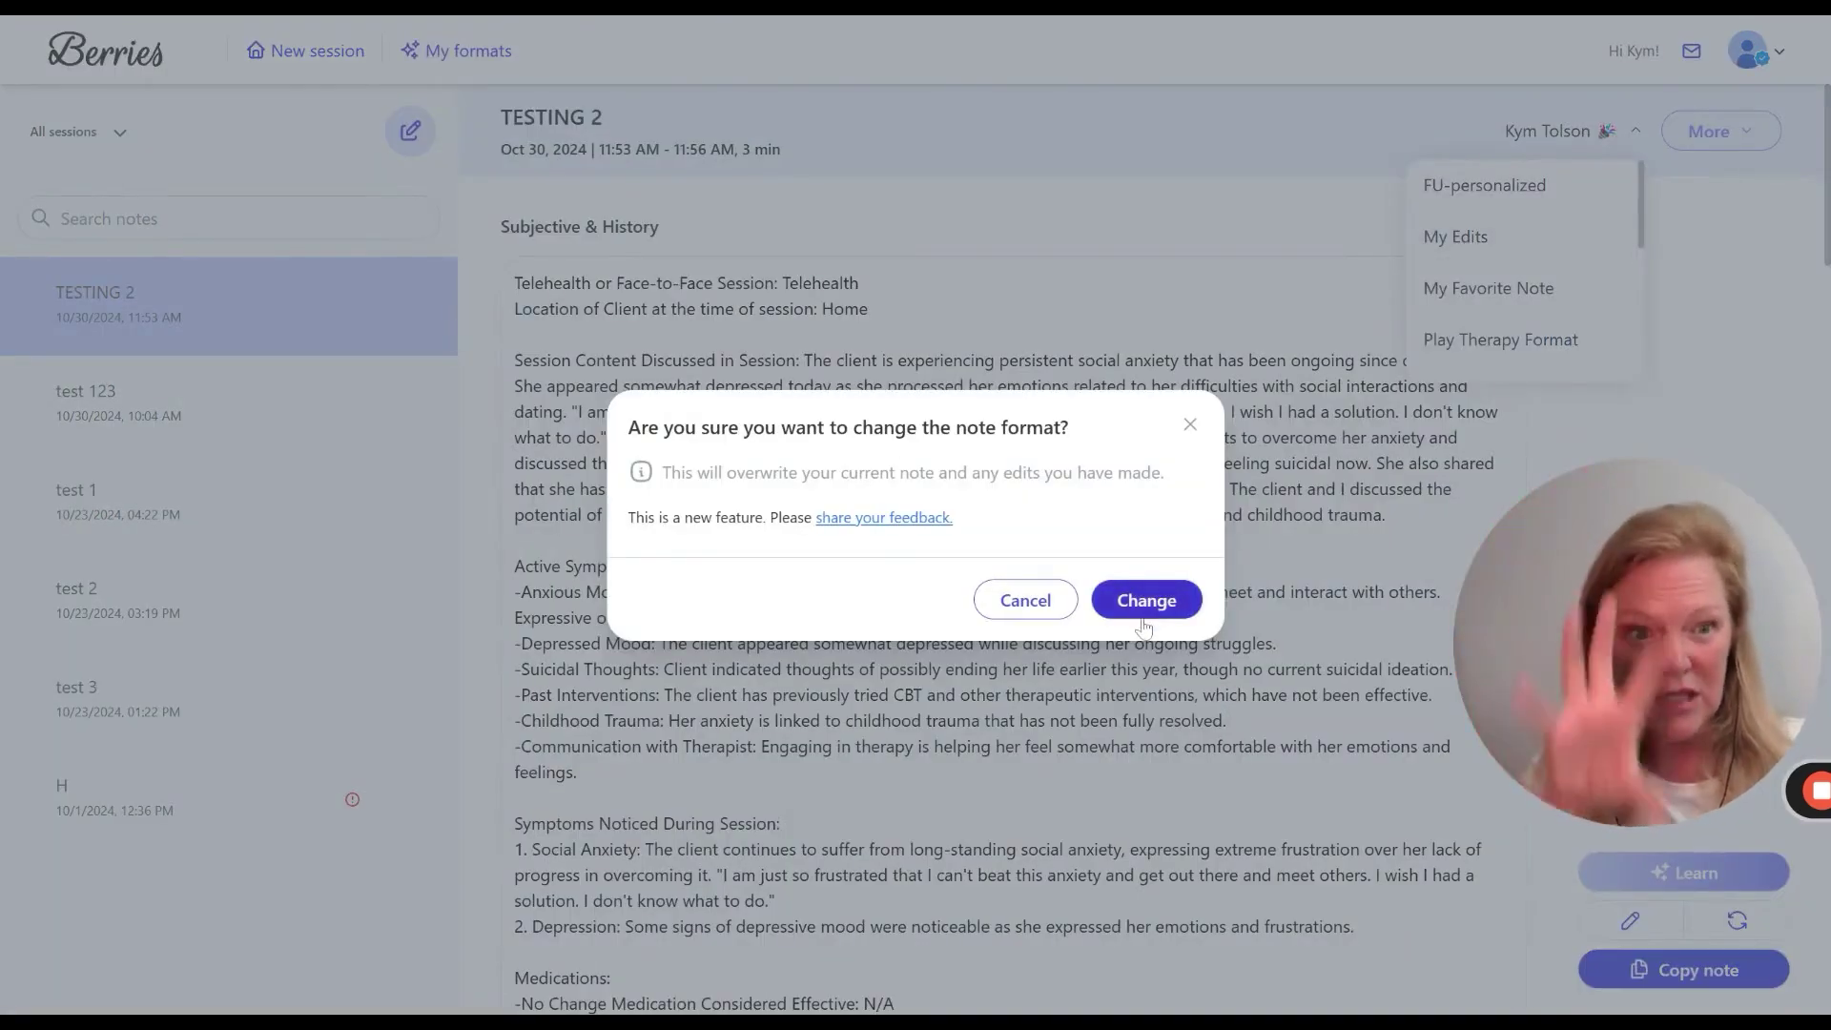